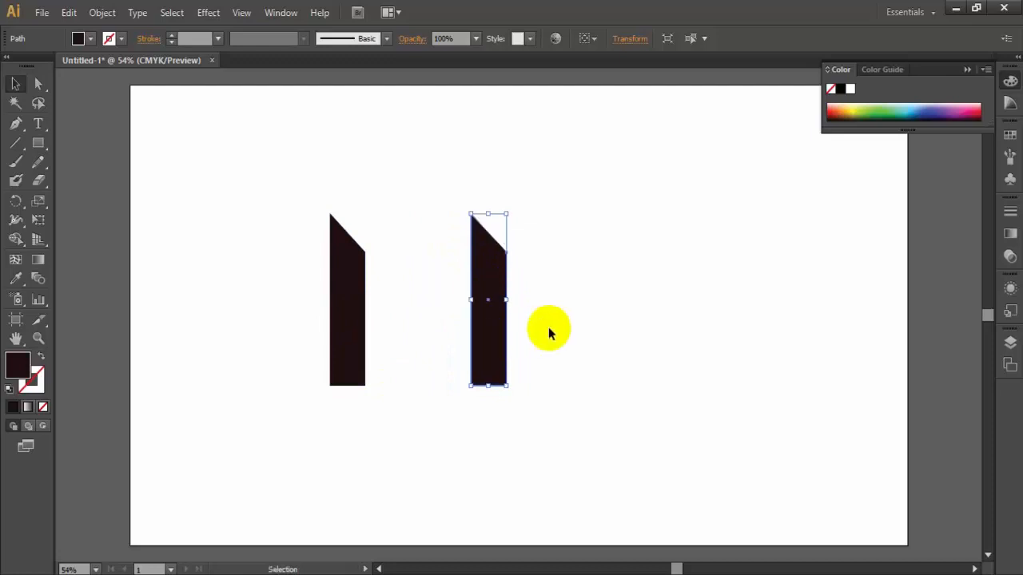
# Step: Shorten the second slanted bar from its upper end to under half its height and align its base with the tall bar
pyautogui.click(516, 322)
pyautogui.click(489, 315)
pyautogui.moveTo(488, 217); pyautogui.dragTo(493, 315)
pyautogui.click(565, 290)
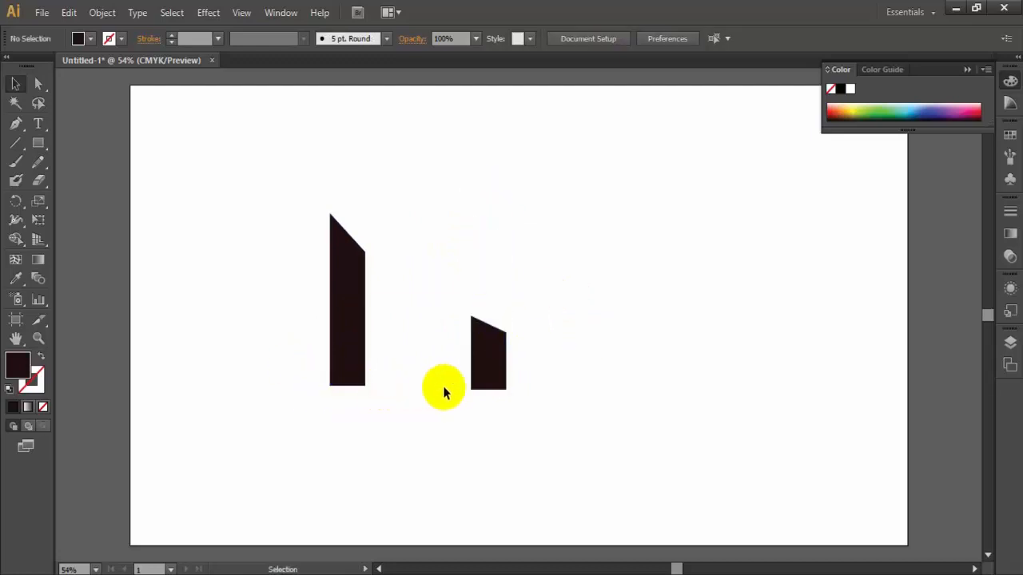
pyautogui.click(487, 389)
pyautogui.moveTo(478, 382); pyautogui.dragTo(478, 378)
pyautogui.click(593, 353)
pyautogui.click(616, 370)
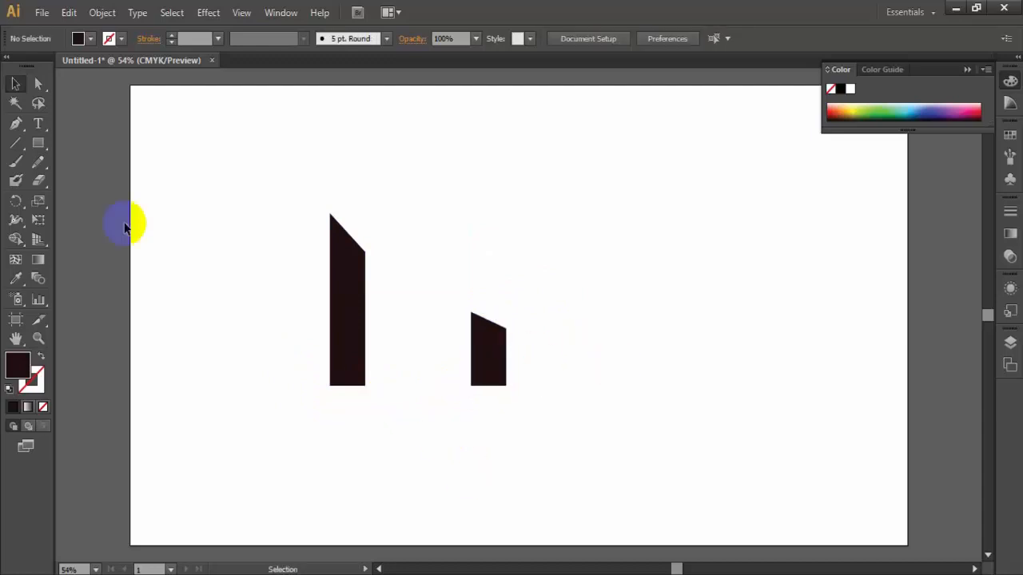
# Step: Draw a rectangle above the short bar and rotate it diagonally, following the check mark in the MetaCheck.jpg reference logo
pyautogui.moveTo(471, 227)
pyautogui.mouseDown()
pyautogui.moveTo(481, 272)
pyautogui.moveTo(423, 251)
pyautogui.moveTo(519, 263)
pyautogui.moveTo(543, 245)
pyautogui.moveTo(543, 213)
pyautogui.moveTo(547, 219)
pyautogui.mouseUp()
pyautogui.click(15, 83)
pyautogui.click(555, 280)
pyautogui.click(530, 489)
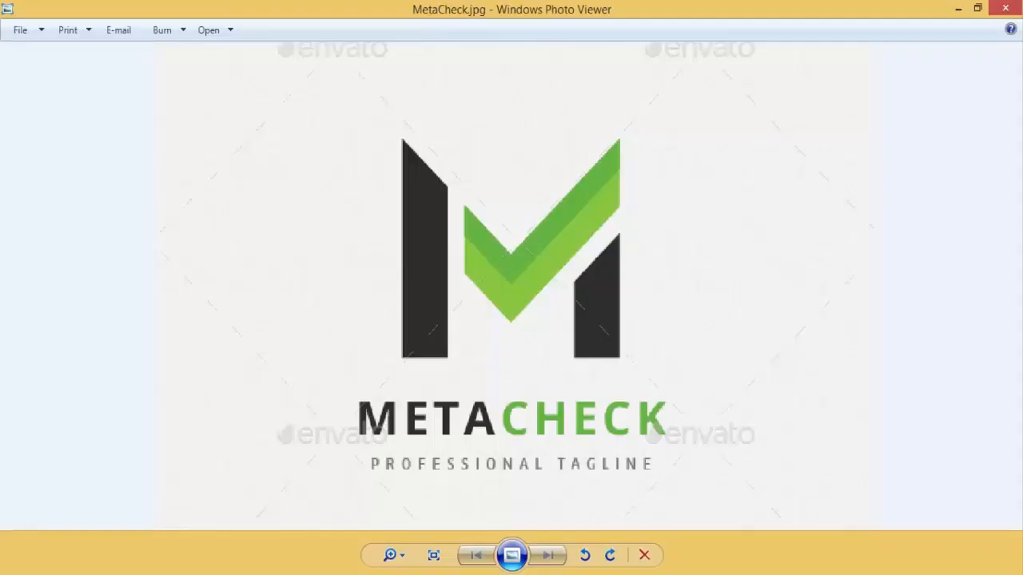
pyautogui.click(507, 514)
pyautogui.moveTo(523, 245)
pyautogui.mouseDown()
pyautogui.moveTo(466, 270)
pyautogui.moveTo(505, 237)
pyautogui.mouseUp()
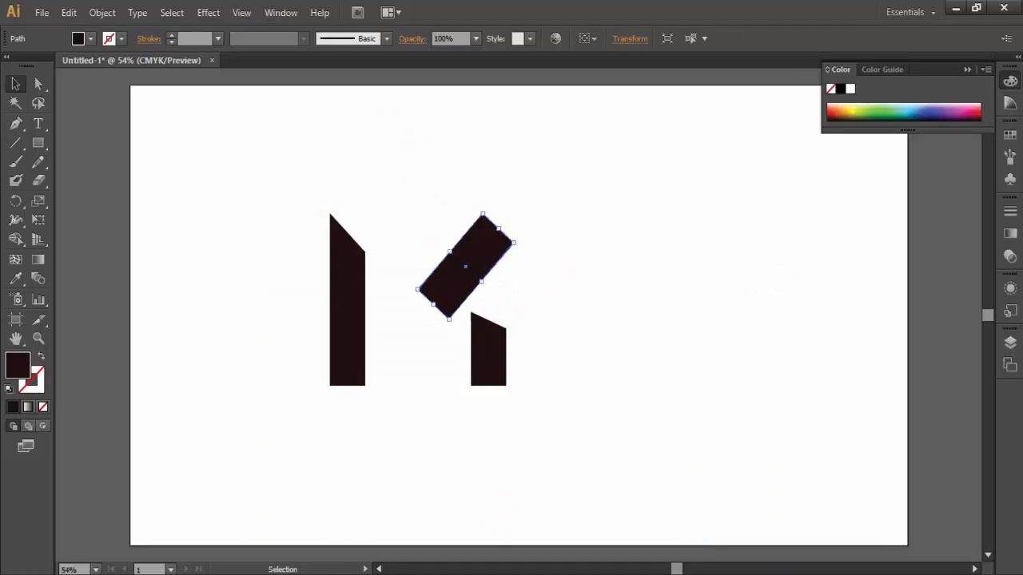
# Step: Lengthen the diagonal rectangle toward its upper end and make it narrower
pyautogui.moveTo(483, 214); pyautogui.dragTo(512, 212)
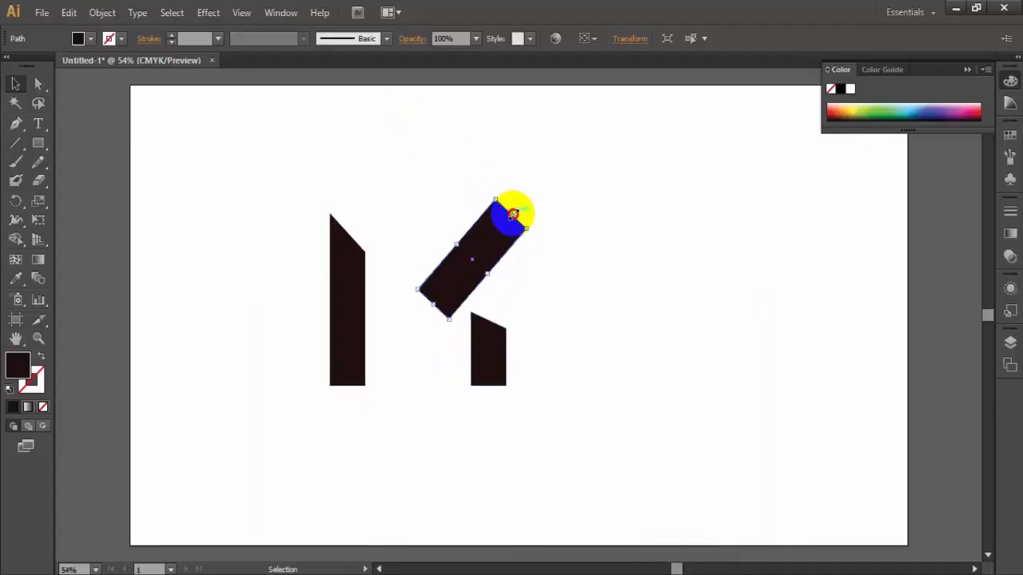
pyautogui.moveTo(461, 242); pyautogui.dragTo(470, 250)
pyautogui.click(555, 273)
pyautogui.click(512, 224)
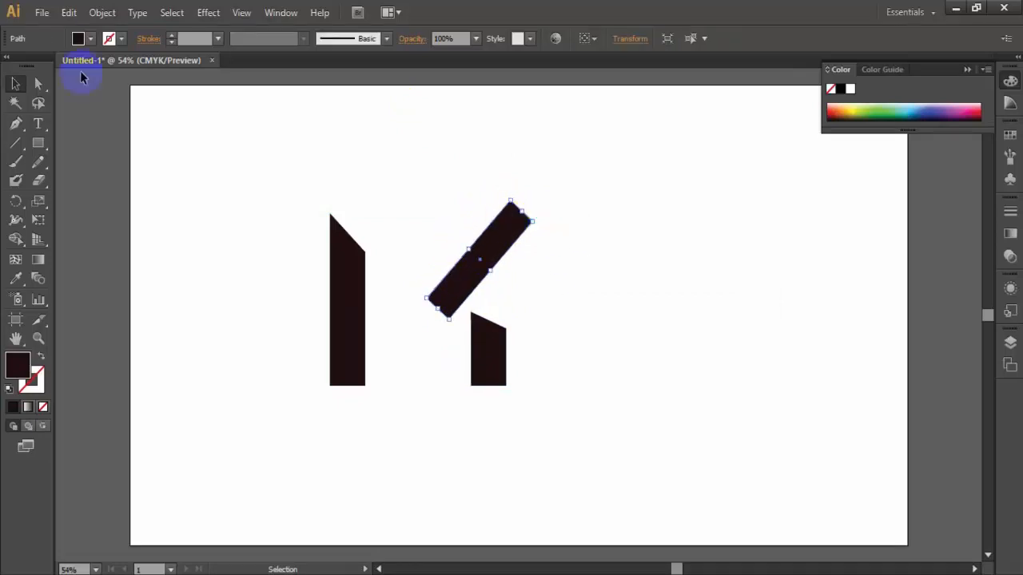
# Step: Reshape the diagonal bar's upper end into a vertical edge and align it with the short bar's right edge
pyautogui.click(38, 83)
pyautogui.moveTo(530, 220); pyautogui.dragTo(511, 246)
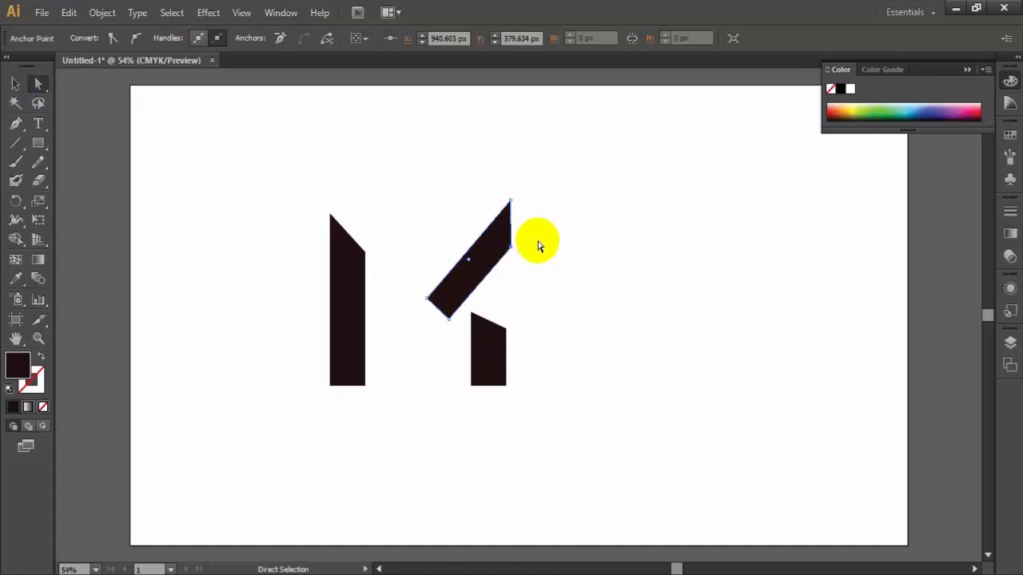
pyautogui.click(540, 246)
pyautogui.click(501, 233)
pyautogui.click(508, 336)
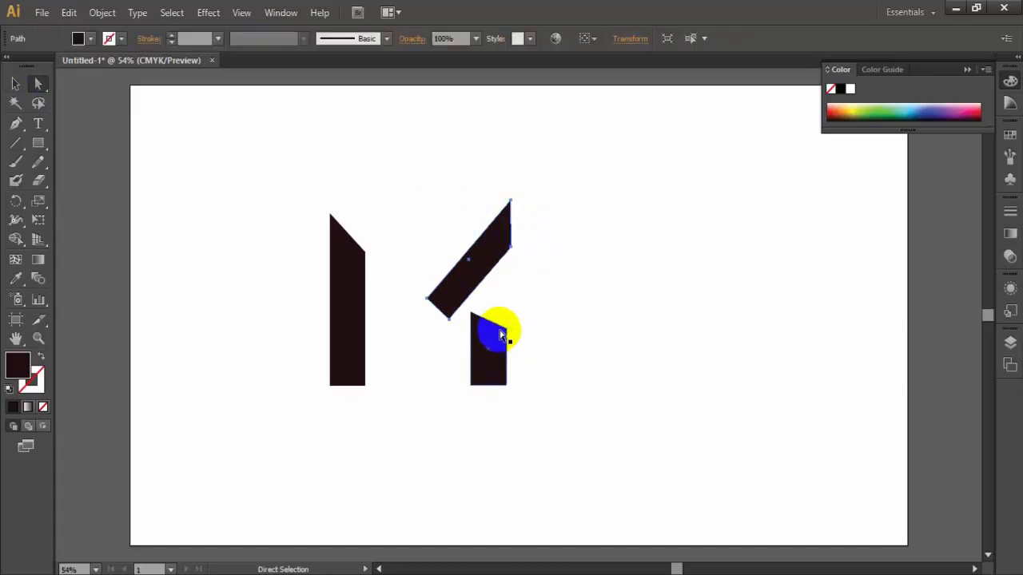
pyautogui.click(507, 232)
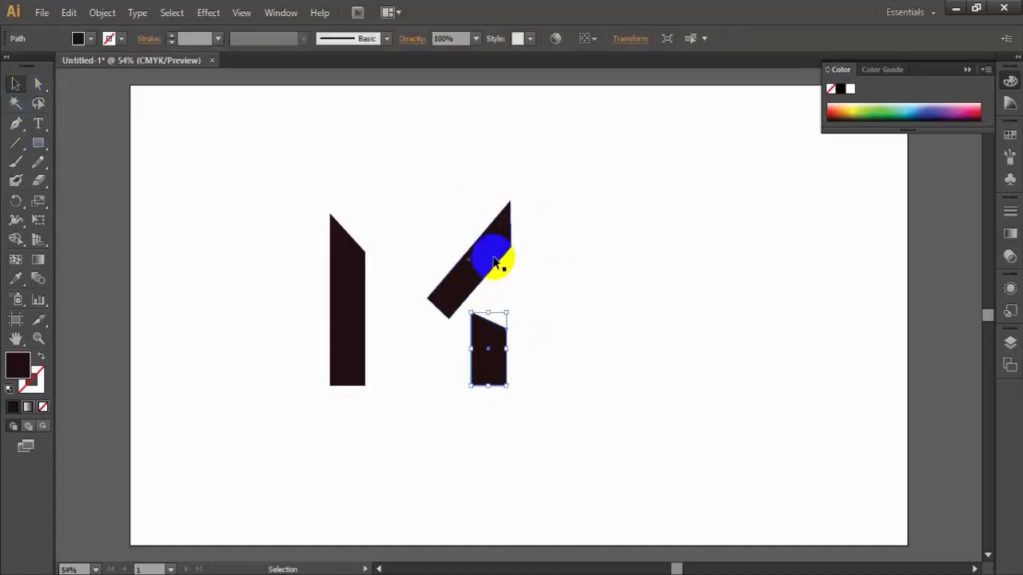
pyautogui.moveTo(497, 247); pyautogui.dragTo(491, 247)
pyautogui.click(612, 259)
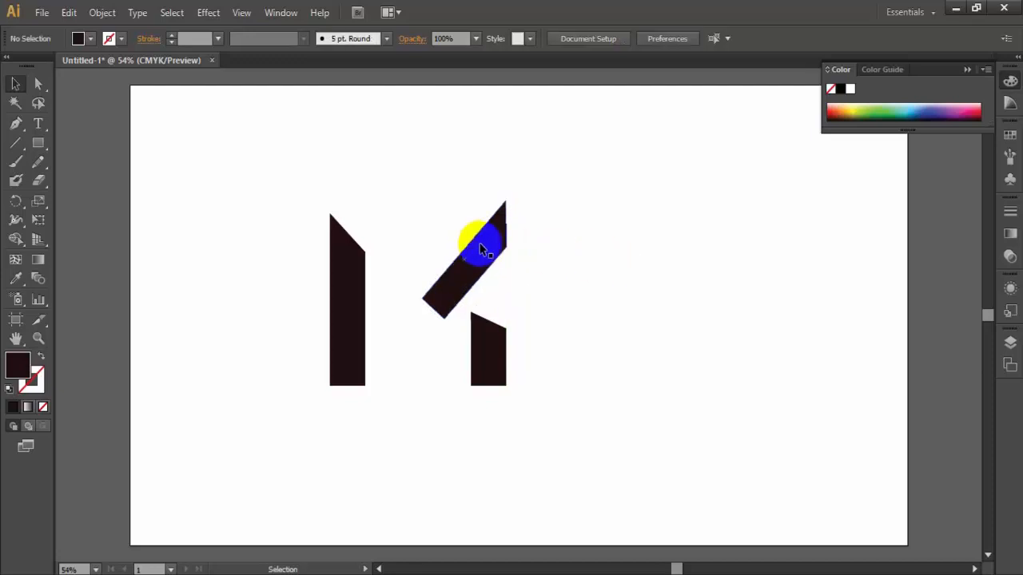
# Step: Reverse the slope of the short bar's upper edge so it rises to the right, parallel to the diagonal bar
pyautogui.click(485, 250)
pyautogui.click(488, 342)
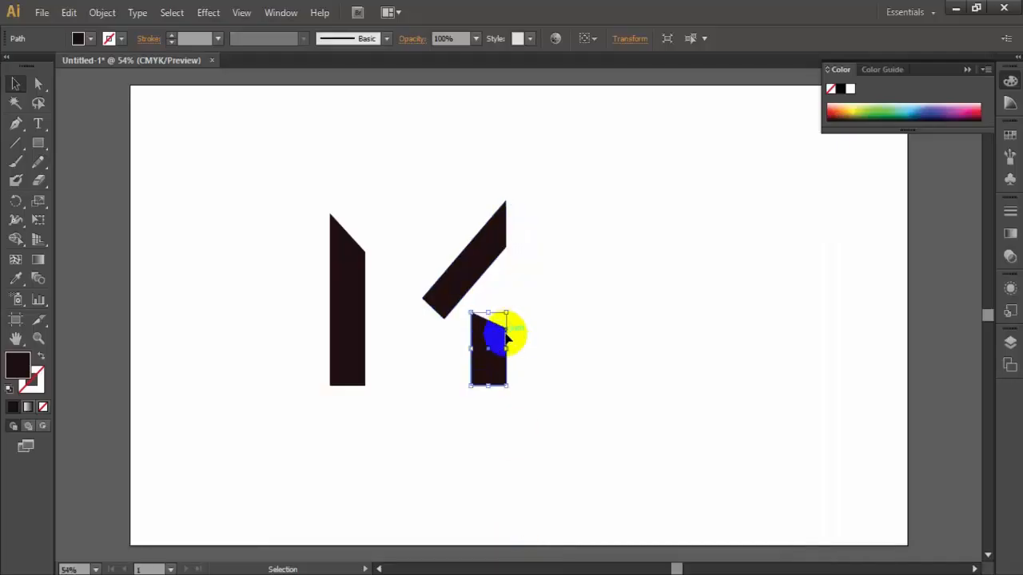
pyautogui.moveTo(488, 313); pyautogui.dragTo(471, 328)
# Step: Pull the diagonal bar's lower-left corner up along its edge so the lower end becomes nearly vertical
pyautogui.click(38, 84)
pyautogui.click(573, 296)
pyautogui.click(468, 274)
pyautogui.click(436, 310)
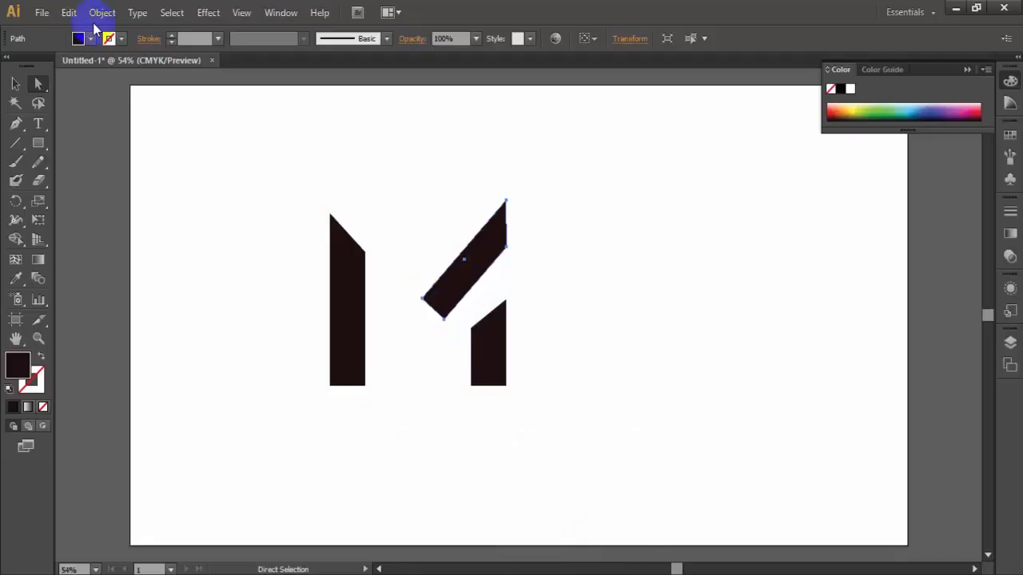
pyautogui.moveTo(424, 304); pyautogui.dragTo(437, 281)
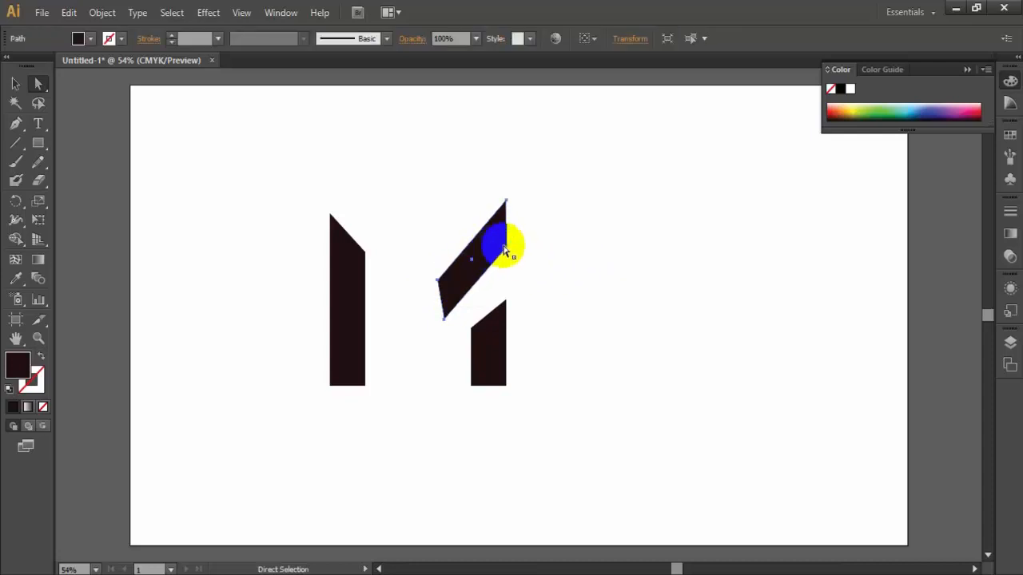
# Step: Make the diagonal bar thinner, shift it lower, and move its upper tip back in line with the short bar's right edge
pyautogui.moveTo(497, 250); pyautogui.dragTo(470, 271)
pyautogui.click(566, 272)
pyautogui.click(506, 242)
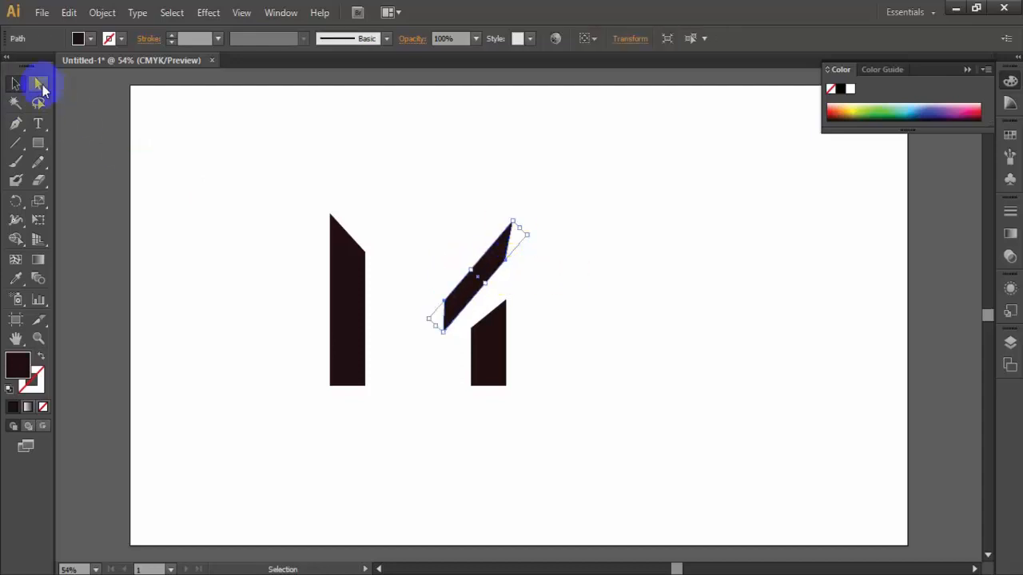
pyautogui.click(512, 222)
pyautogui.click(518, 230)
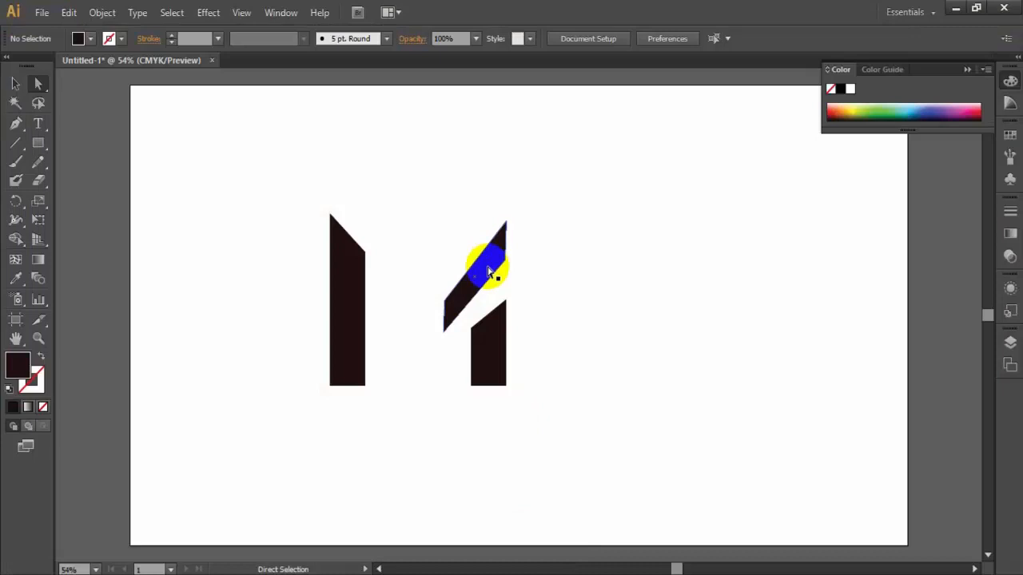
# Step: Raise the short bar's upper-right corner to steepen its slanted edge to match the diagonal bar
pyautogui.click(498, 319)
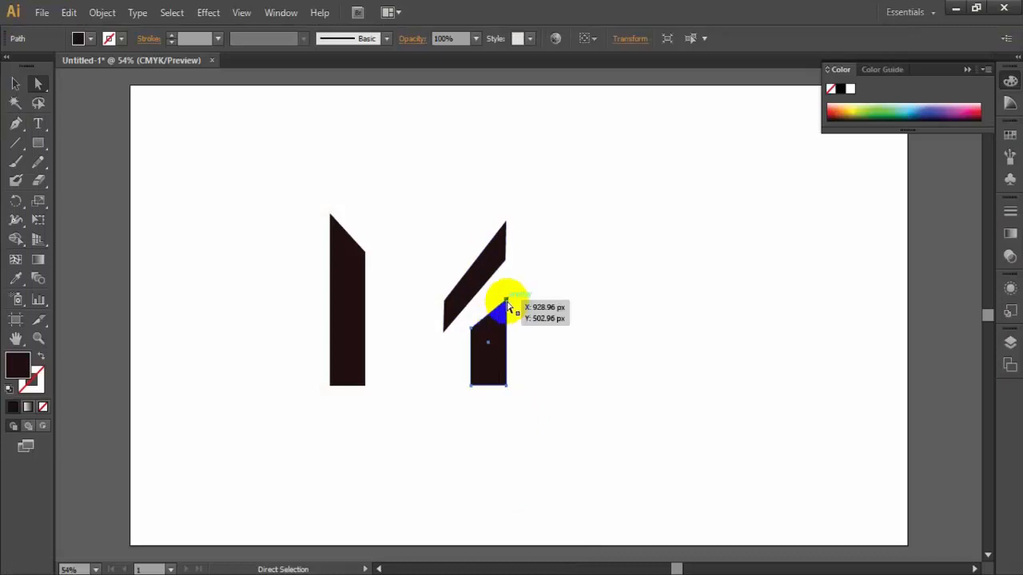
pyautogui.moveTo(507, 301); pyautogui.dragTo(506, 294)
pyautogui.click(586, 295)
pyautogui.click(498, 349)
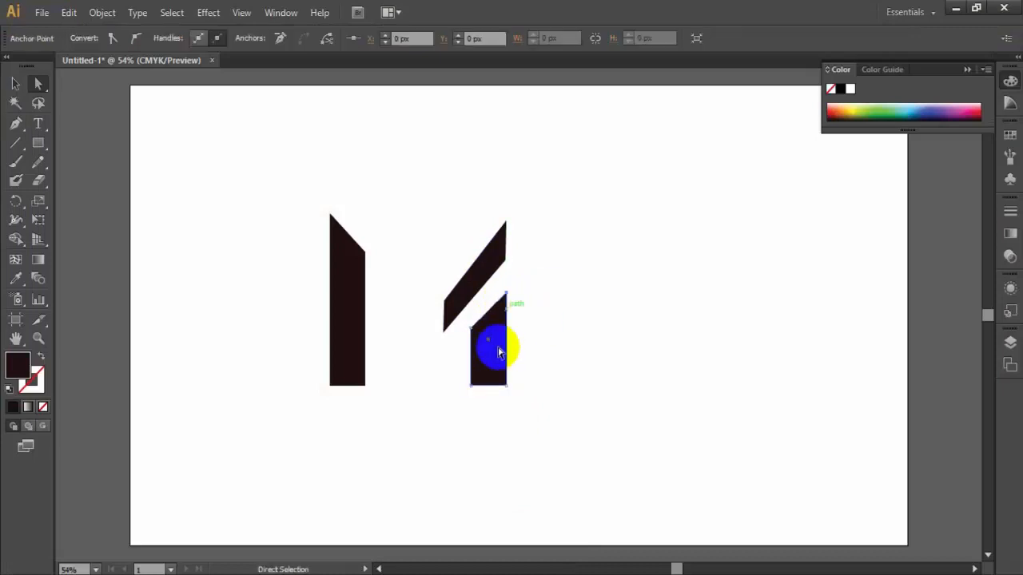
pyautogui.click(509, 298)
pyautogui.click(505, 294)
pyautogui.moveTo(505, 293)
pyautogui.mouseDown()
pyautogui.moveTo(504, 283)
pyautogui.moveTo(506, 292)
pyautogui.mouseUp()
pyautogui.click(549, 283)
# Step: Stretch the diagonal bar further down and to the left from its lower end
pyautogui.click(453, 302)
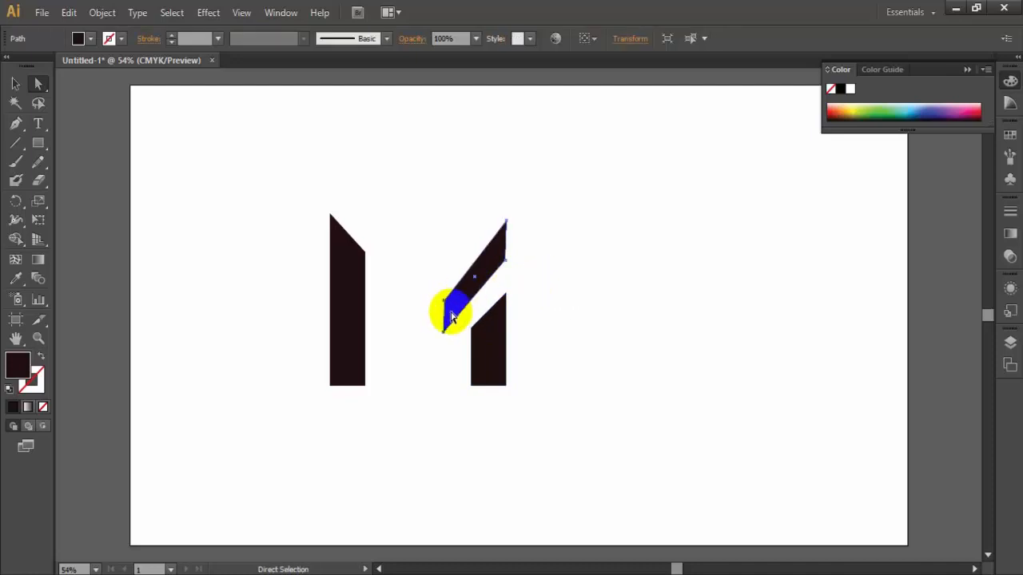
pyautogui.click(15, 84)
pyautogui.click(434, 324)
pyautogui.moveTo(425, 338); pyautogui.dragTo(432, 343)
pyautogui.click(583, 294)
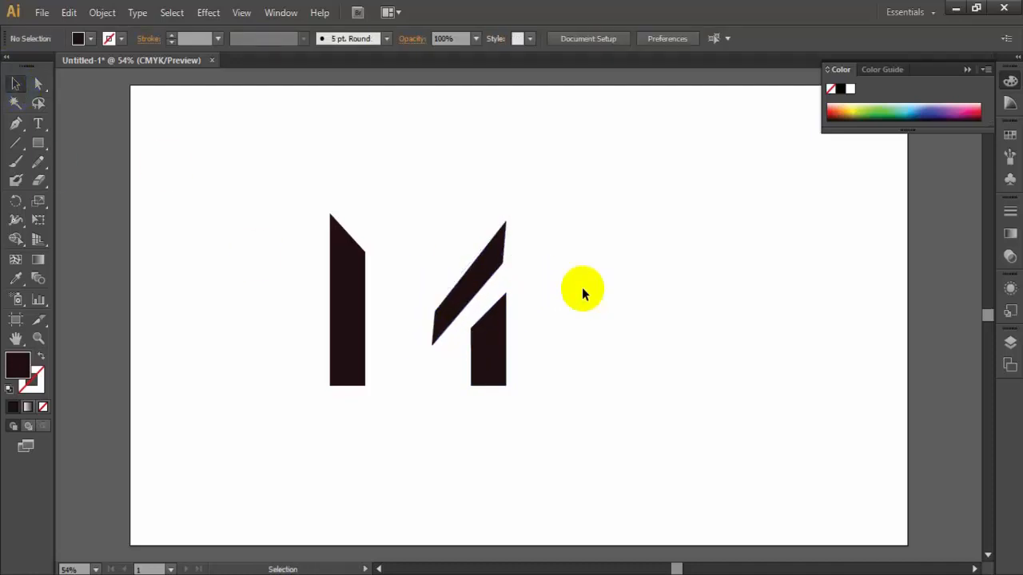
# Step: Adjust the diagonal bar's upper tip to a shorter vertical edge flush with the short bar's right side
pyautogui.click(499, 244)
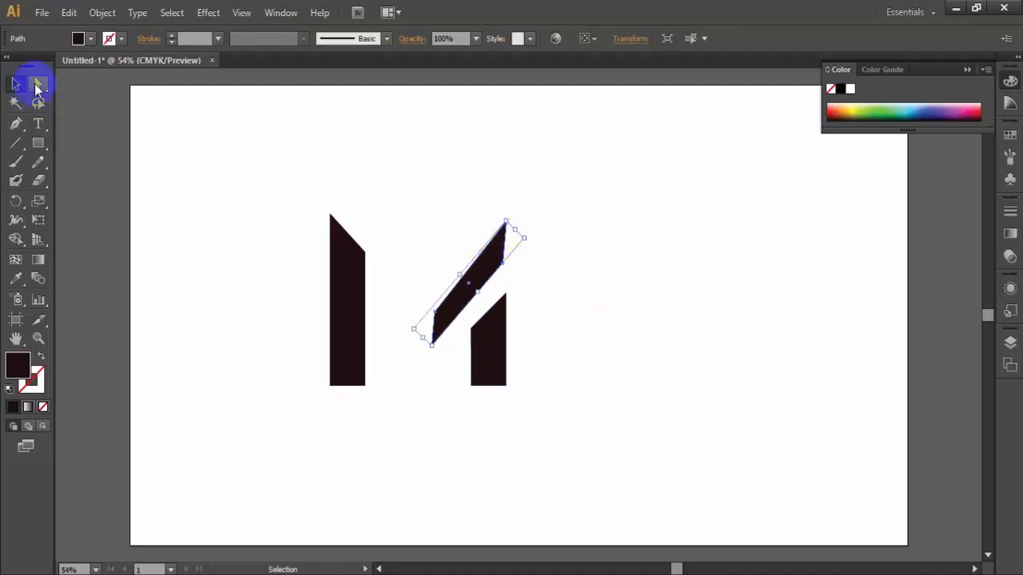
pyautogui.click(37, 84)
pyautogui.moveTo(506, 221); pyautogui.dragTo(502, 222)
pyautogui.click(534, 228)
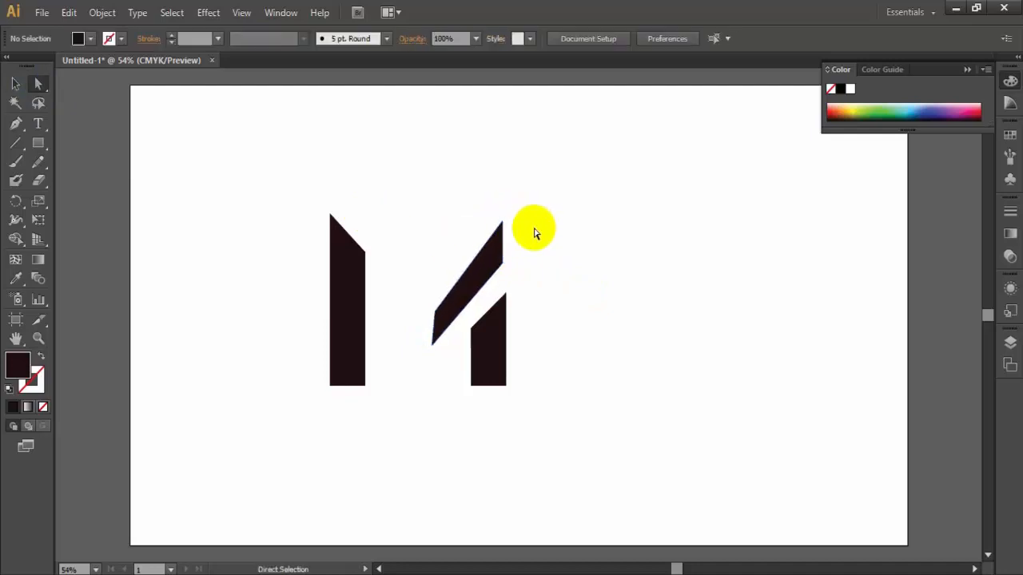
pyautogui.moveTo(485, 261); pyautogui.dragTo(488, 262)
pyautogui.click(543, 258)
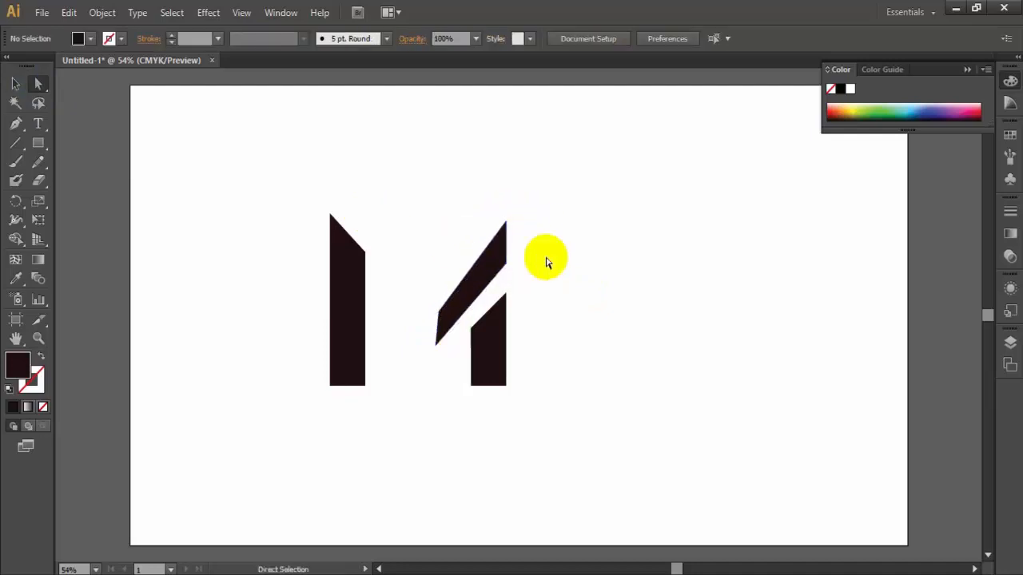
pyautogui.moveTo(505, 223); pyautogui.dragTo(507, 231)
pyautogui.click(548, 228)
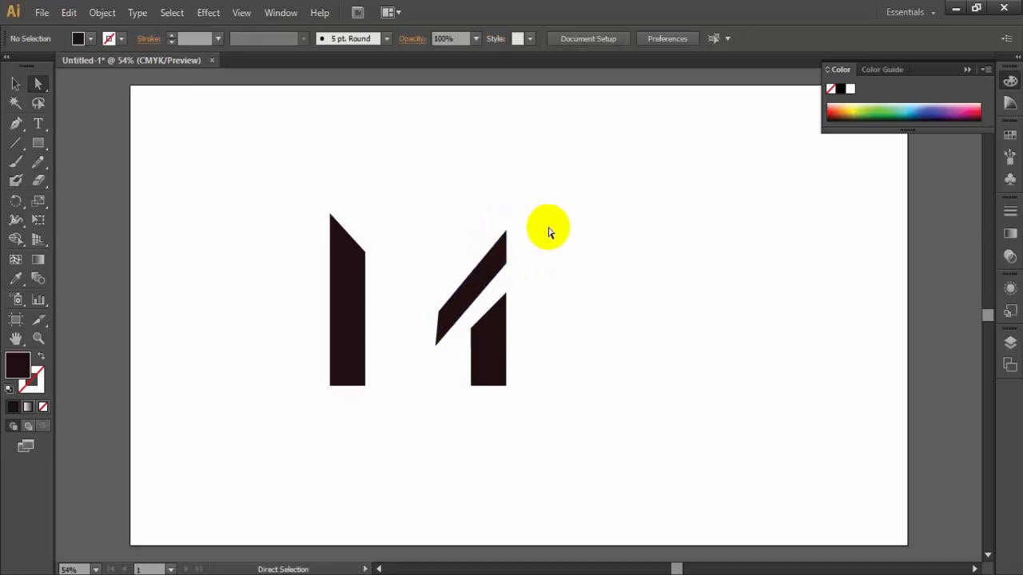
# Step: Duplicate the diagonal bar as the check mark's left arm, slanting the opposite way, and square off both its ends
pyautogui.click(472, 289)
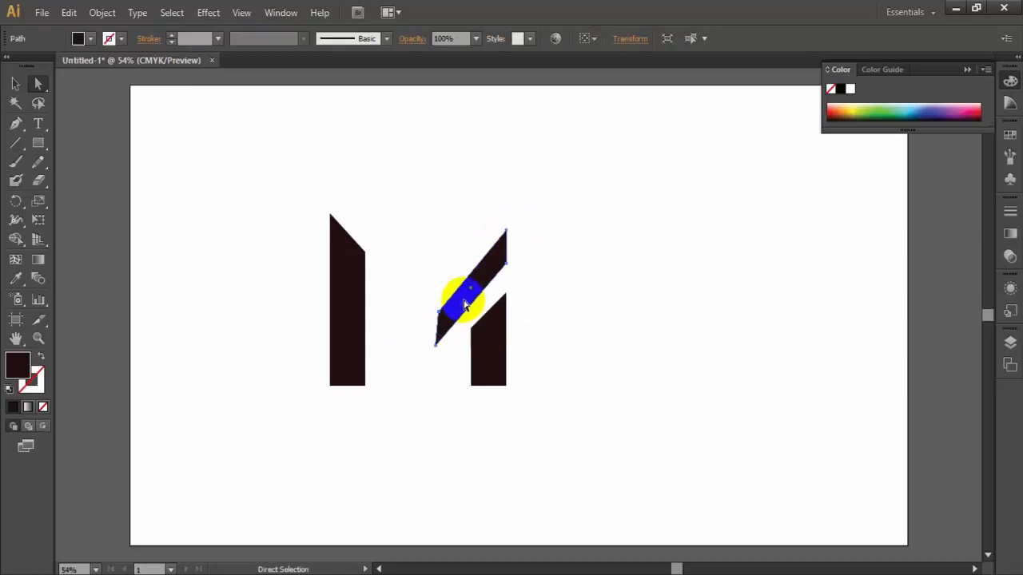
pyautogui.moveTo(459, 304); pyautogui.dragTo(479, 247)
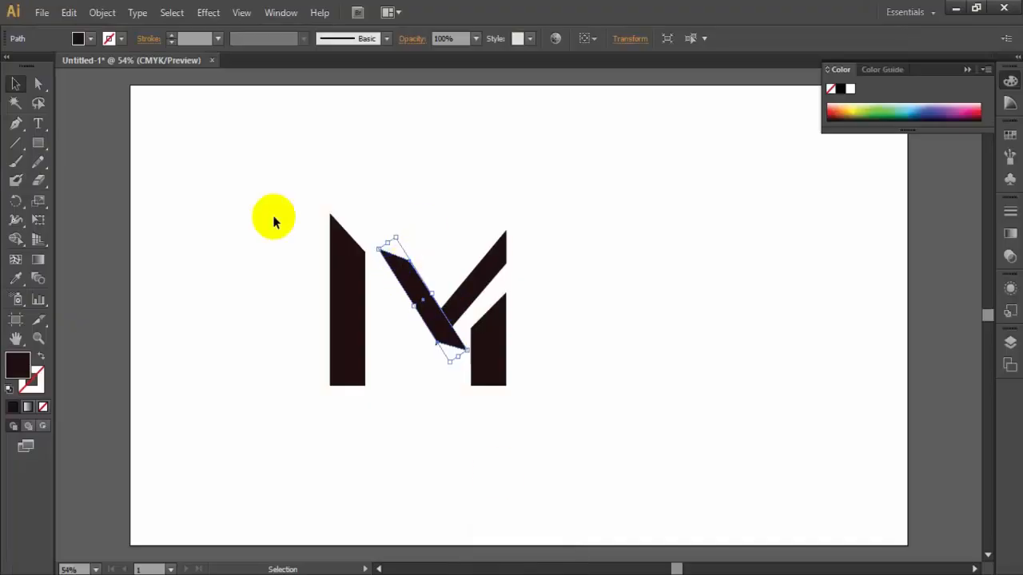
pyautogui.press('a')
pyautogui.click(364, 242)
pyautogui.moveTo(377, 250); pyautogui.dragTo(391, 270)
pyautogui.click(470, 349)
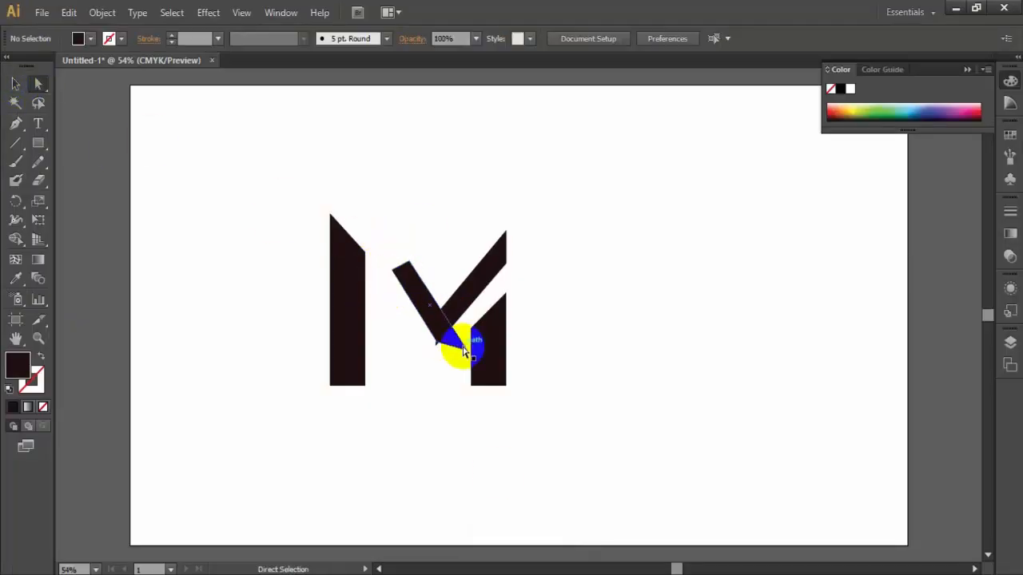
pyautogui.moveTo(468, 353); pyautogui.dragTo(454, 330)
pyautogui.click(591, 318)
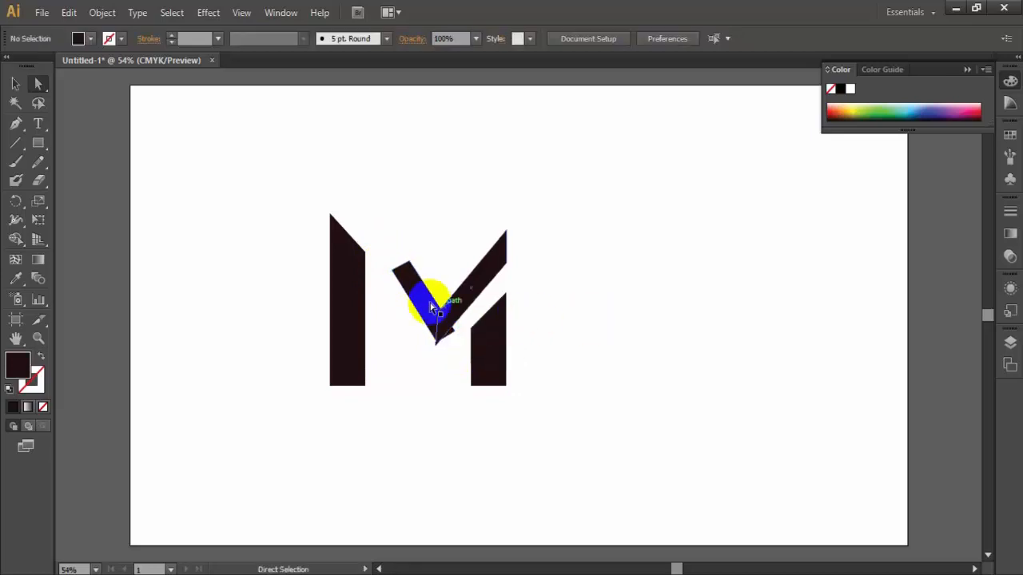
# Step: Shift the left arm toward the tall bar so it clears the diagonal bar and fill it with green
pyautogui.moveTo(417, 290); pyautogui.dragTo(402, 294)
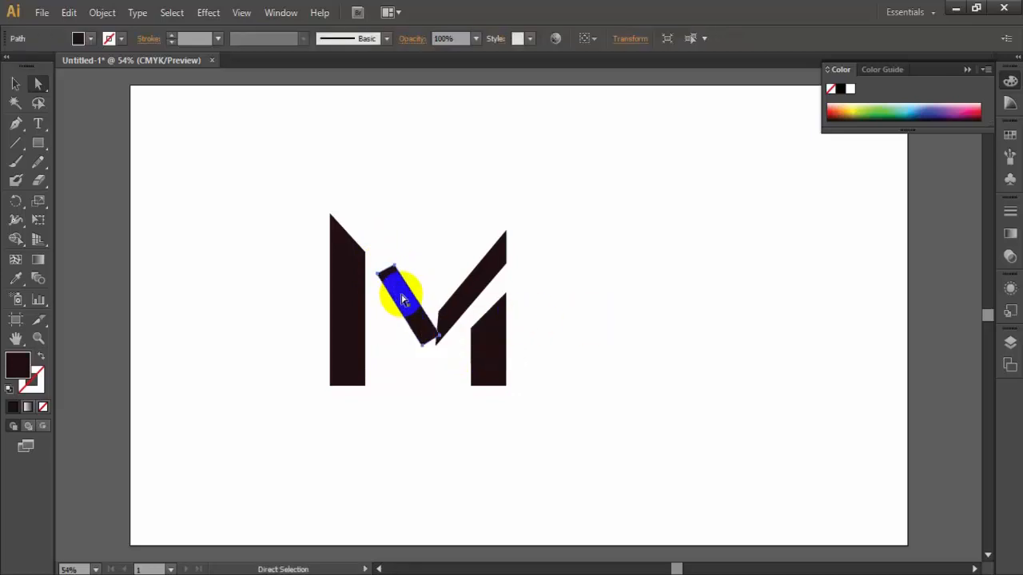
pyautogui.doubleClick(18, 366)
pyautogui.click(527, 314)
pyautogui.click(485, 251)
pyautogui.click(681, 198)
pyautogui.click(664, 281)
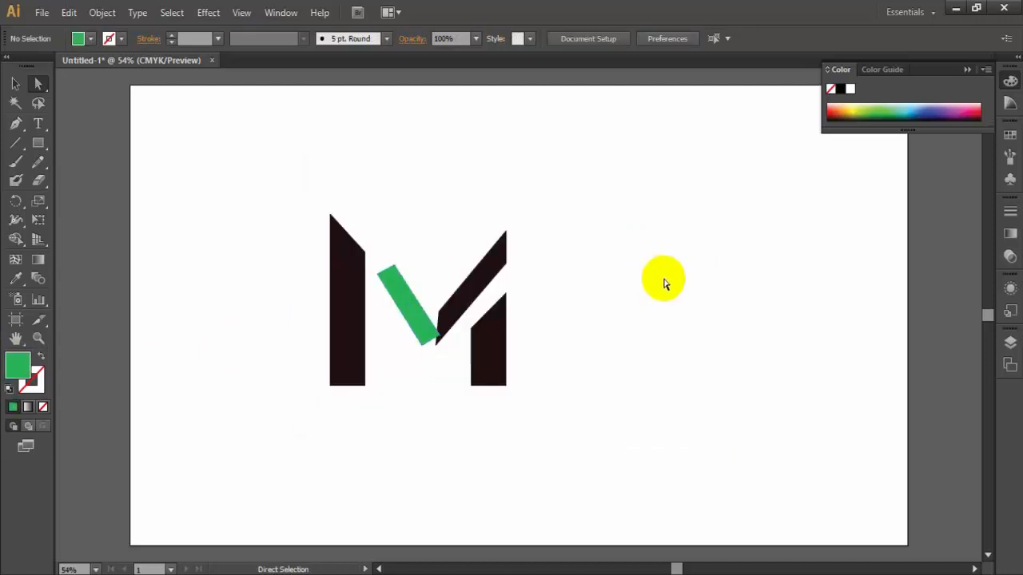
# Step: Tilt the green arm to a shallower angle and move its lower-left corner to make the left end nearly vertical
pyautogui.click(409, 298)
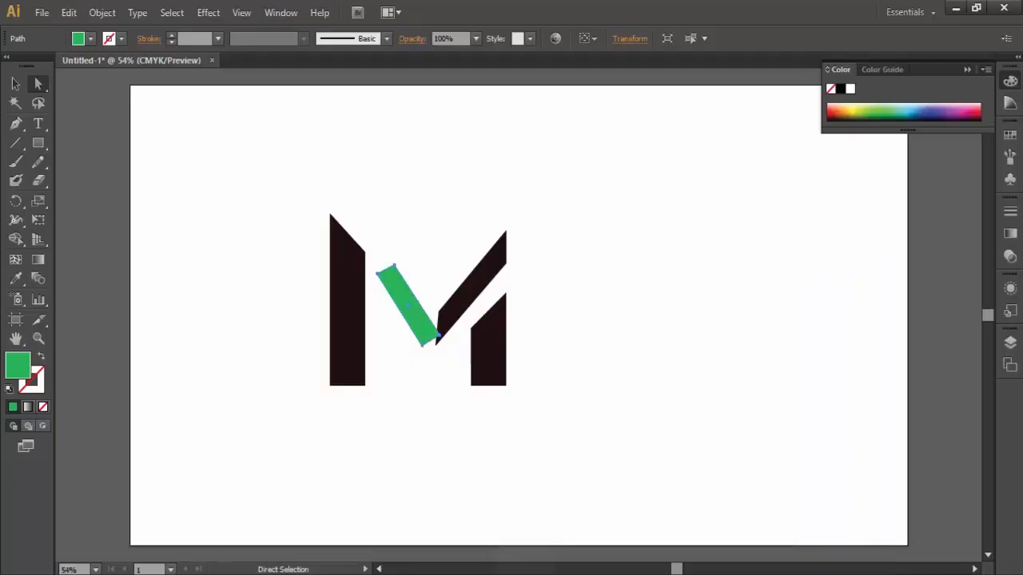
pyautogui.moveTo(379, 278); pyautogui.dragTo(398, 287)
pyautogui.click(406, 260)
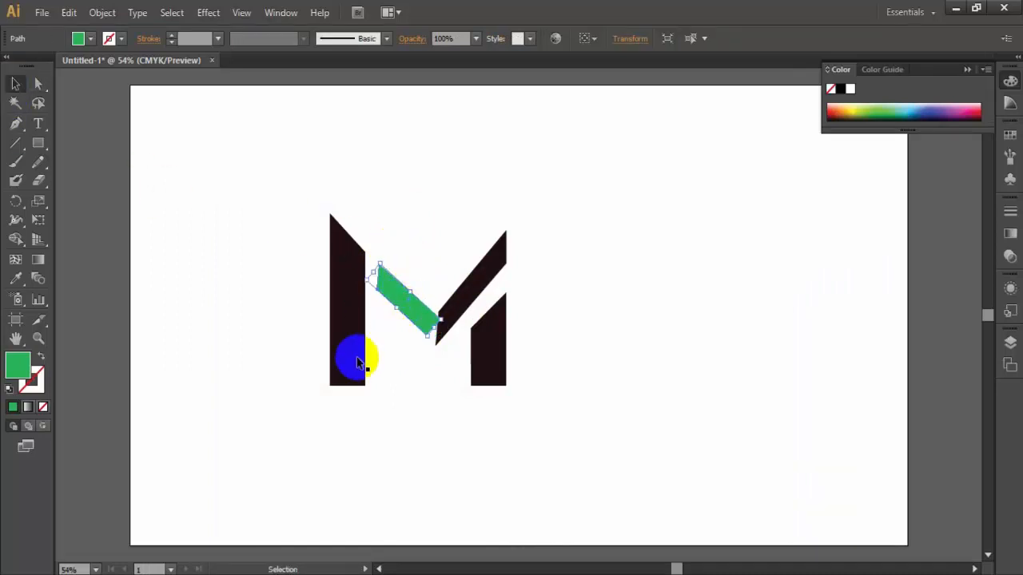
pyautogui.click(428, 422)
pyautogui.click(38, 84)
pyautogui.click(376, 291)
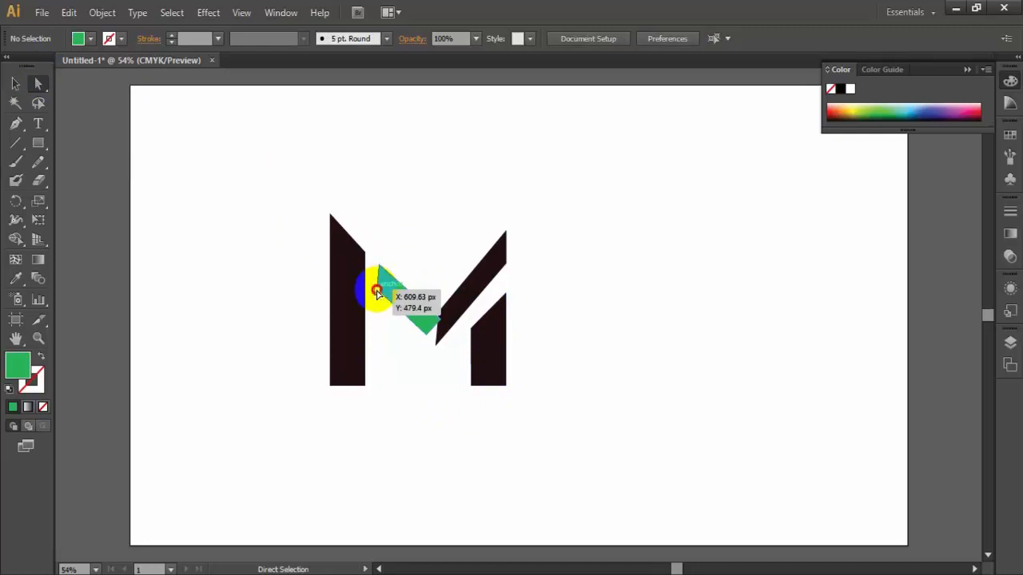
pyautogui.click(415, 237)
# Step: Move the green arm's corners to make its left end vertical and its right end meet the diagonal bar's lower edge
pyautogui.click(437, 323)
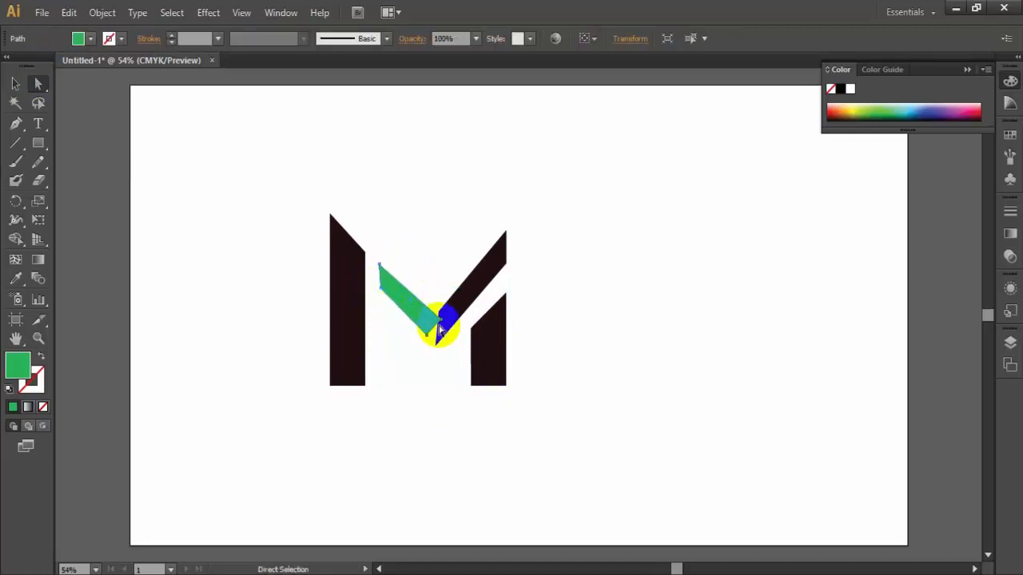
pyautogui.moveTo(427, 334); pyautogui.dragTo(432, 330)
pyautogui.click(520, 292)
pyautogui.click(418, 303)
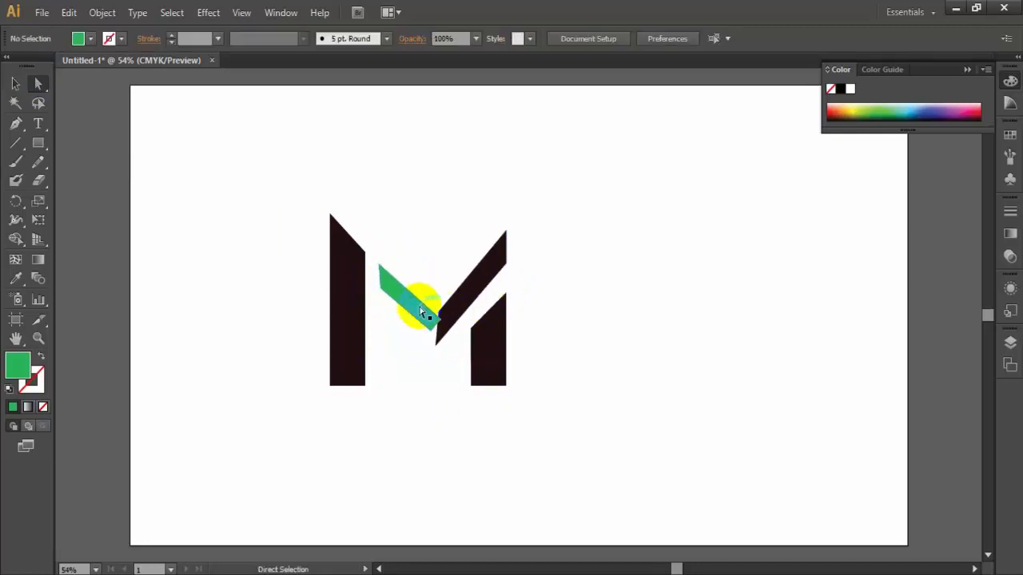
pyautogui.click(488, 290)
pyautogui.moveTo(488, 291); pyautogui.dragTo(381, 292)
pyautogui.click(418, 271)
pyautogui.moveTo(425, 333)
pyautogui.mouseDown()
pyautogui.moveTo(450, 320)
pyautogui.moveTo(426, 341)
pyautogui.moveTo(434, 344)
pyautogui.mouseUp()
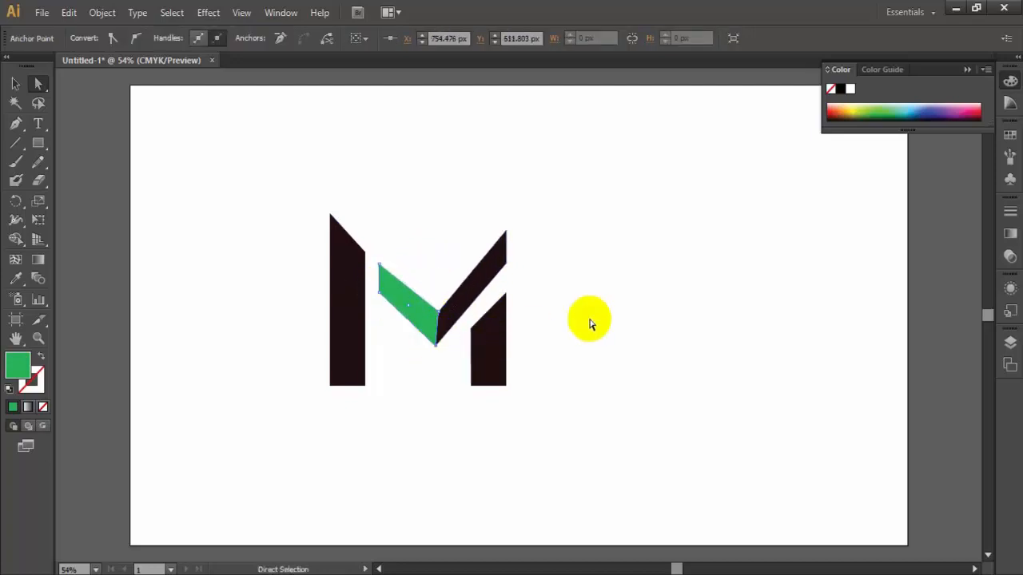
# Step: Raise the green arm's upper-left corner to thicken its left end and keep that end vertical
pyautogui.click(411, 306)
pyautogui.click(379, 267)
pyautogui.moveTo(380, 268); pyautogui.dragTo(377, 259)
pyautogui.moveTo(379, 296); pyautogui.dragTo(380, 296)
pyautogui.click(630, 319)
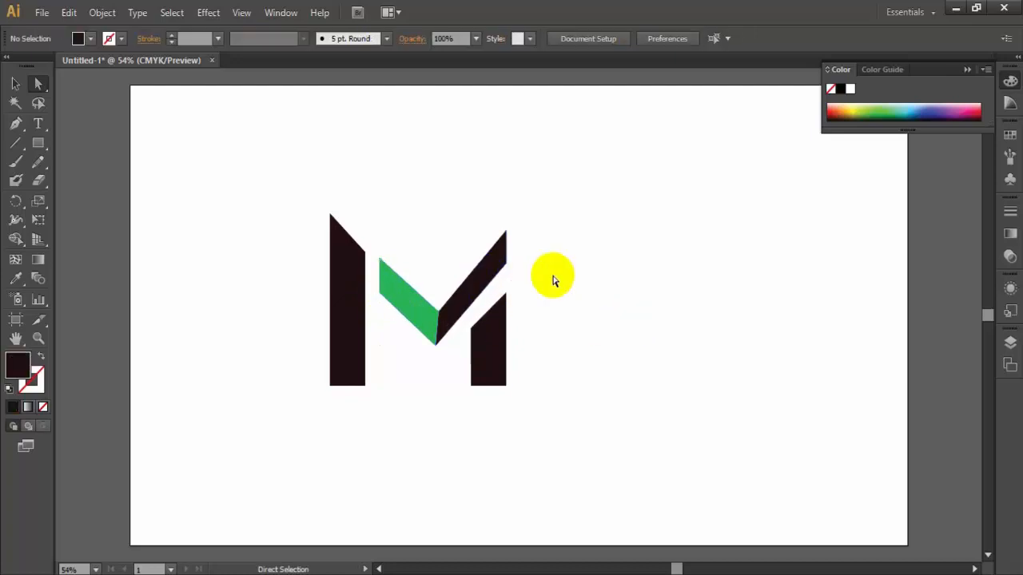
# Step: Thicken the dark diagonal bar by stretching it outward along its upper edge
pyautogui.click(458, 294)
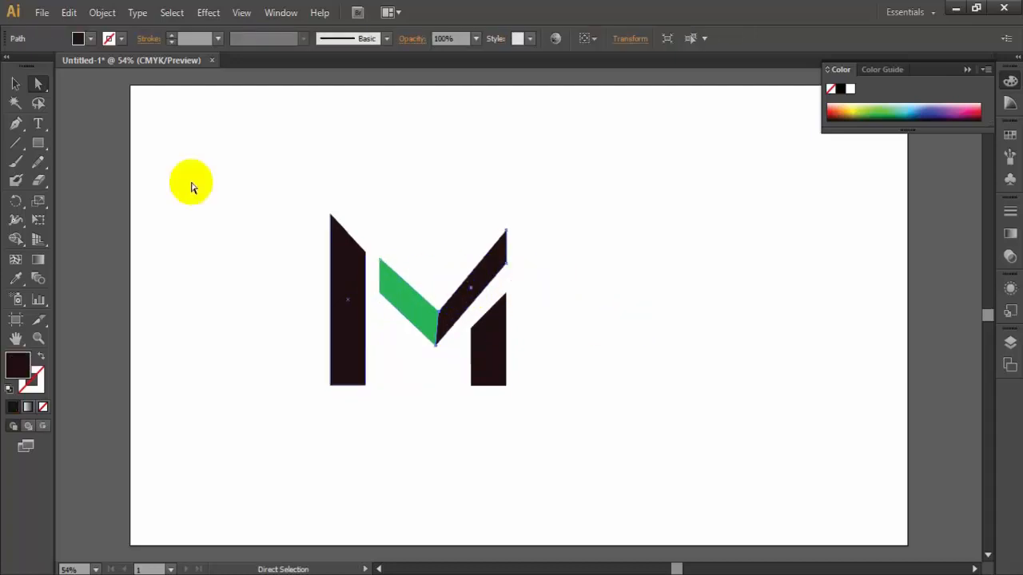
pyautogui.press('v')
pyautogui.moveTo(454, 270); pyautogui.dragTo(460, 277)
pyautogui.click(522, 286)
# Step: Move the green arm's upper-right corner to make the joint with the diagonal bar vertical, and lower the short post's upper-left corner slightly
pyautogui.click(437, 314)
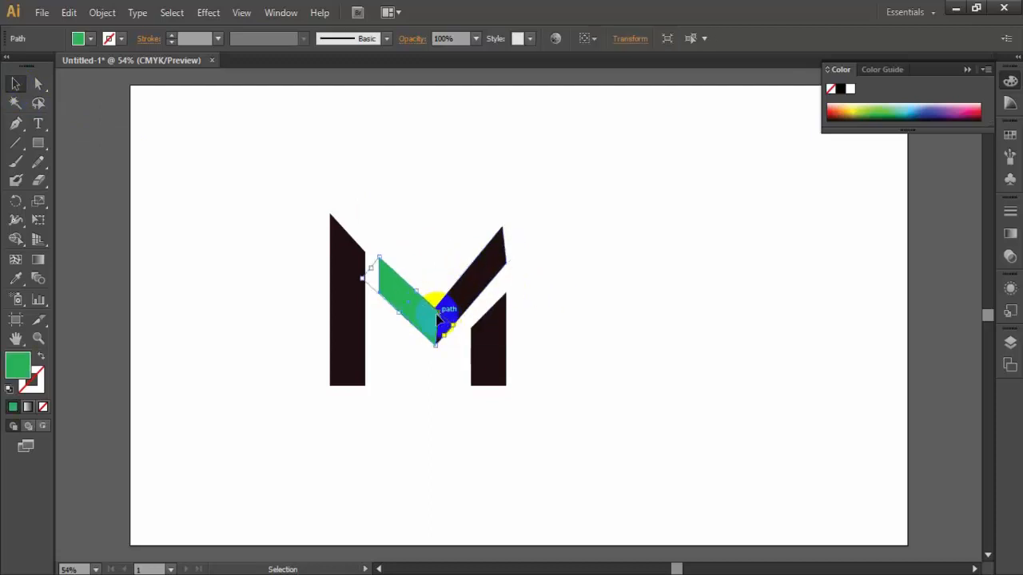
pyautogui.press('a')
pyautogui.click(438, 318)
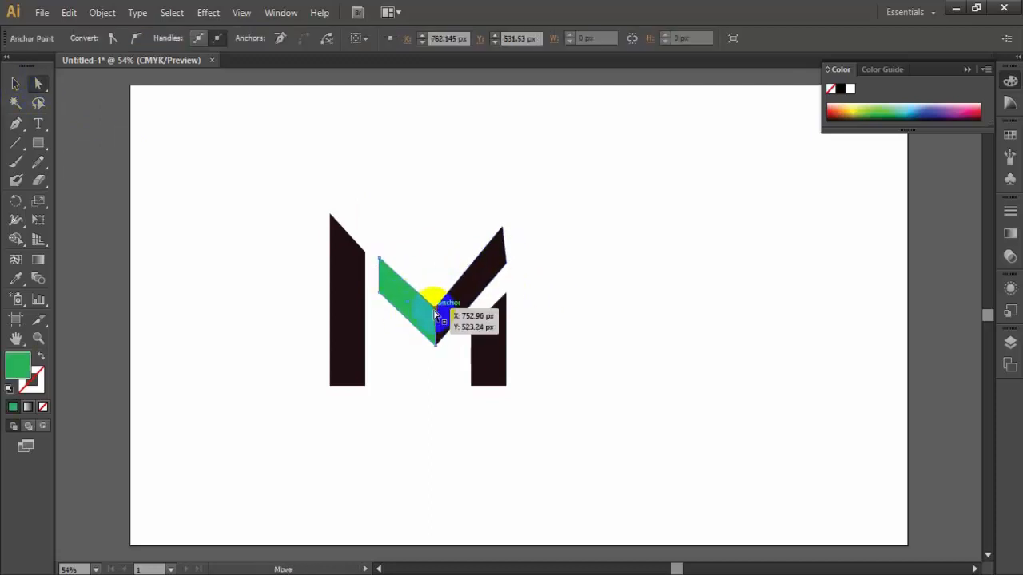
pyautogui.click(661, 290)
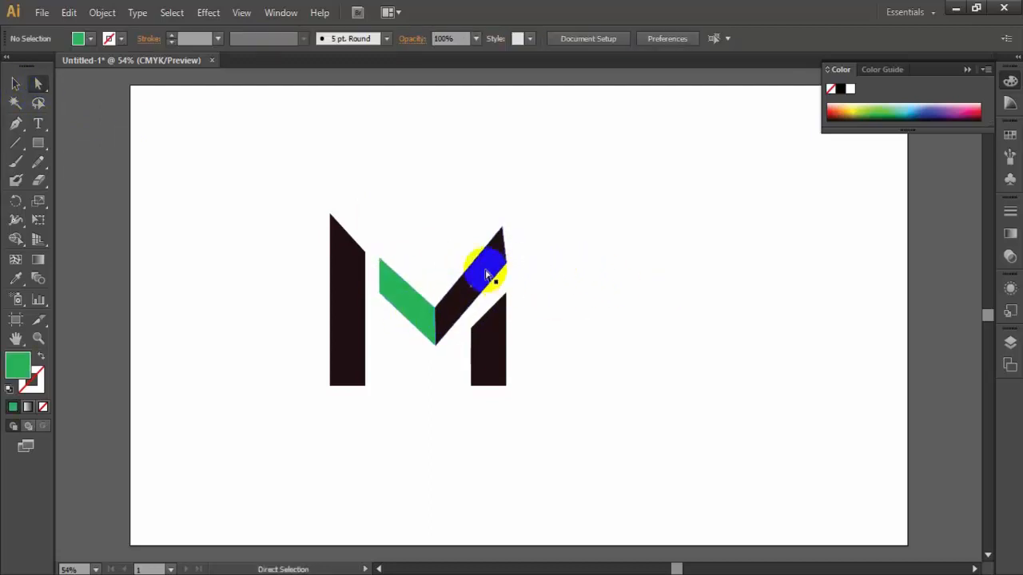
pyautogui.moveTo(471, 328); pyautogui.dragTo(474, 334)
pyautogui.click(581, 314)
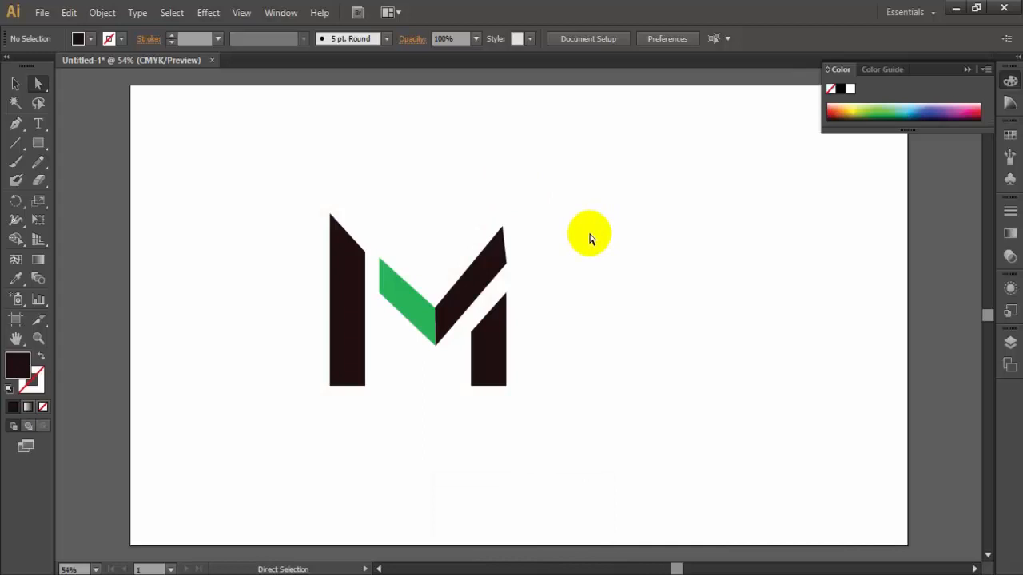
# Step: Move the diagonal bar down toward the short post and shift its upper-right corner to make the right end vertical
pyautogui.moveTo(376, 240); pyautogui.dragTo(453, 294)
pyautogui.moveTo(456, 295); pyautogui.dragTo(461, 317)
pyautogui.click(508, 258)
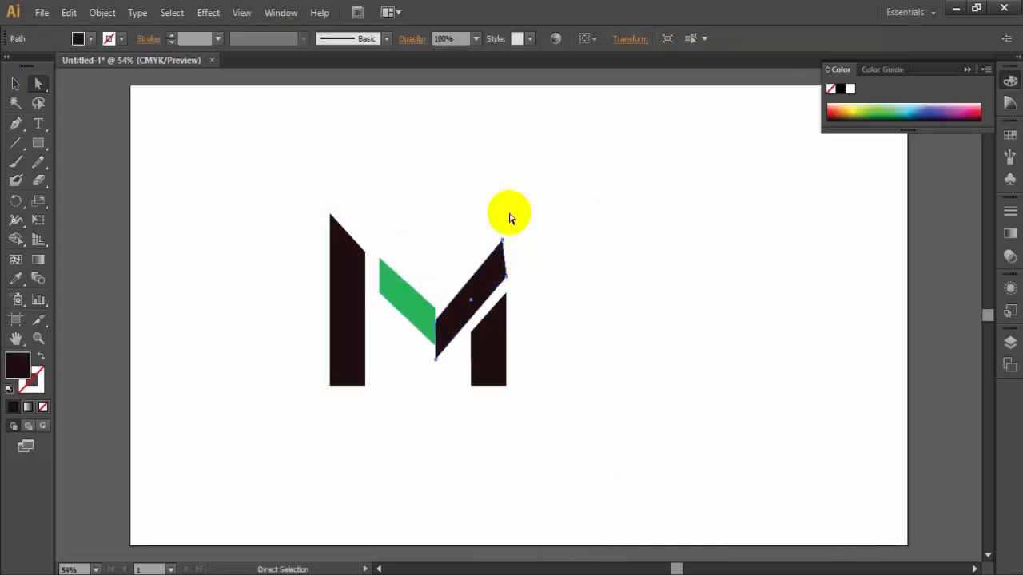
pyautogui.moveTo(501, 239); pyautogui.dragTo(507, 242)
pyautogui.click(539, 233)
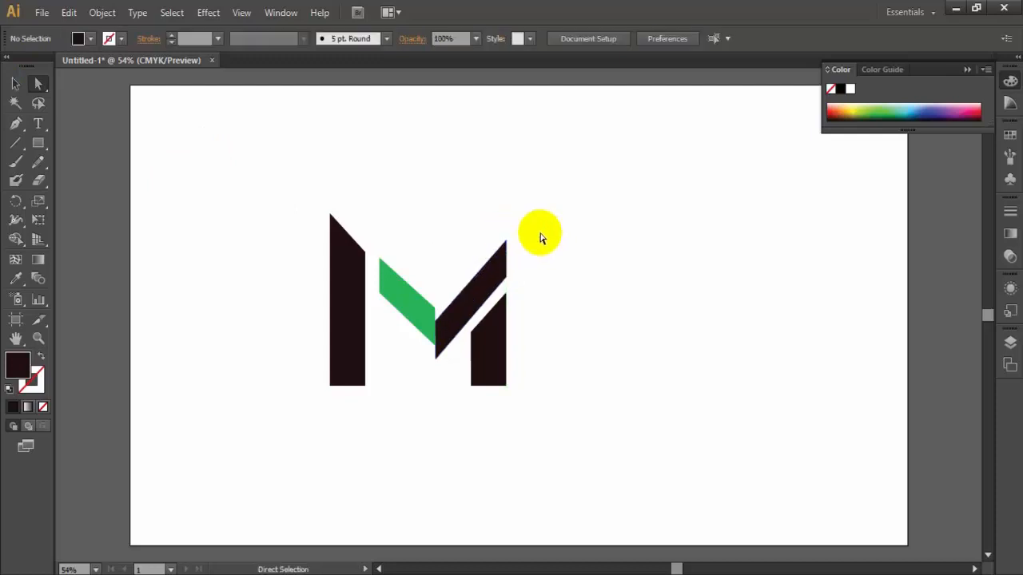
# Step: Move the green arm straight down so its right end meets the diagonal bar's vertical lower end
pyautogui.click(406, 298)
pyautogui.moveTo(407, 307); pyautogui.dragTo(407, 307)
pyautogui.click(604, 302)
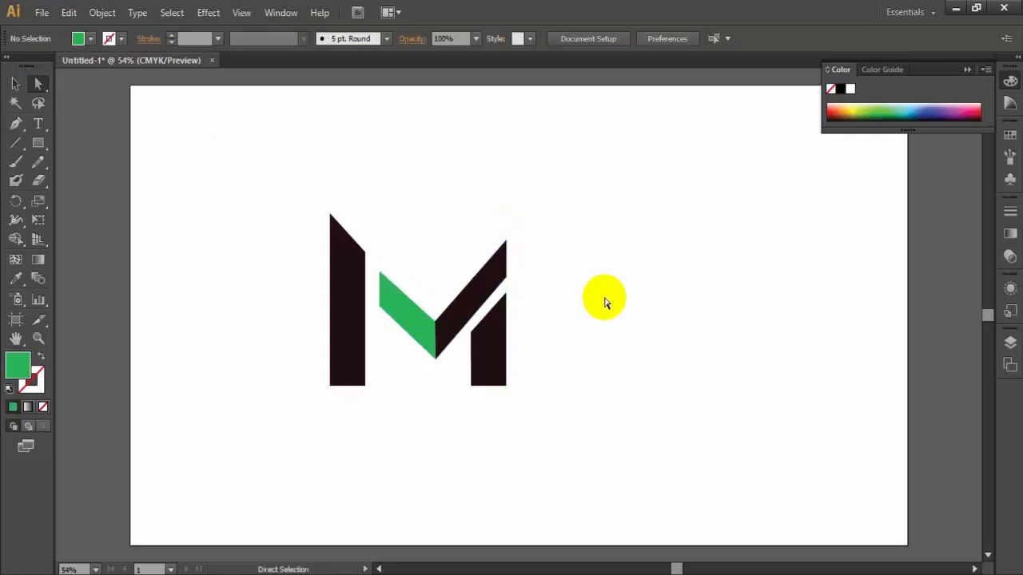
# Step: Stretch the green arm toward the tall bar to narrow the gap between them
pyautogui.click(395, 309)
pyautogui.click(14, 81)
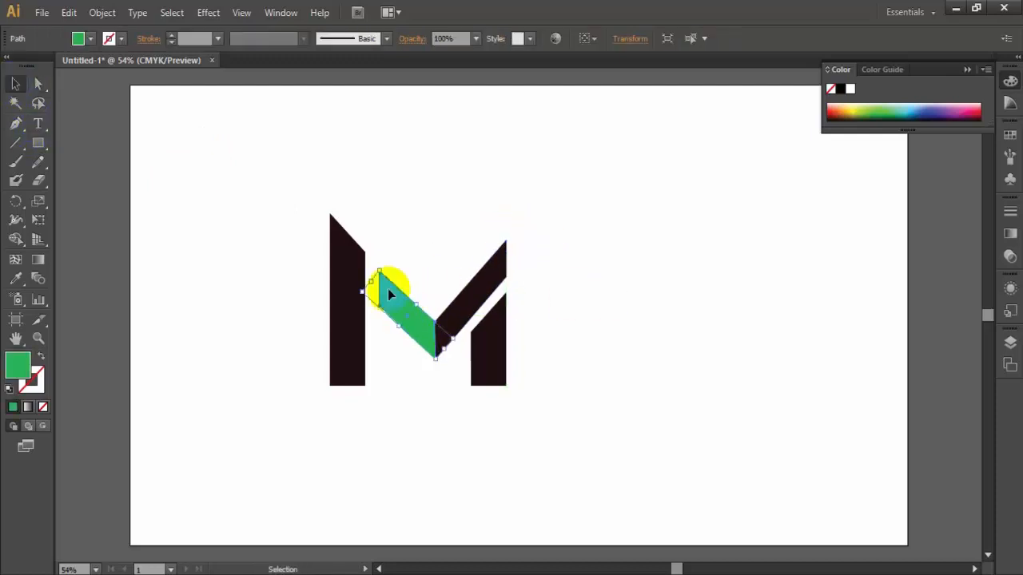
pyautogui.moveTo(364, 288); pyautogui.dragTo(358, 281)
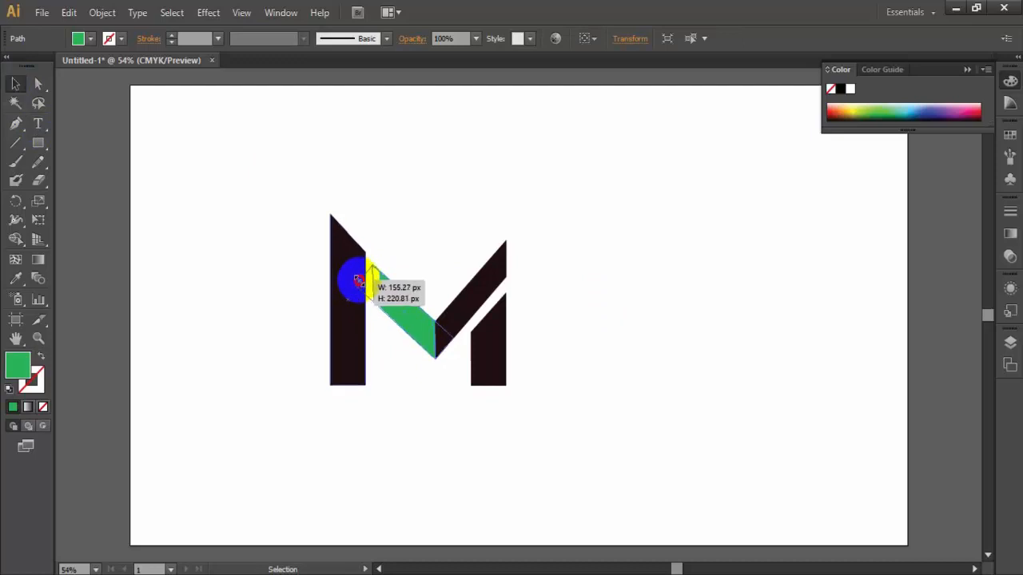
pyautogui.click(297, 302)
pyautogui.click(384, 294)
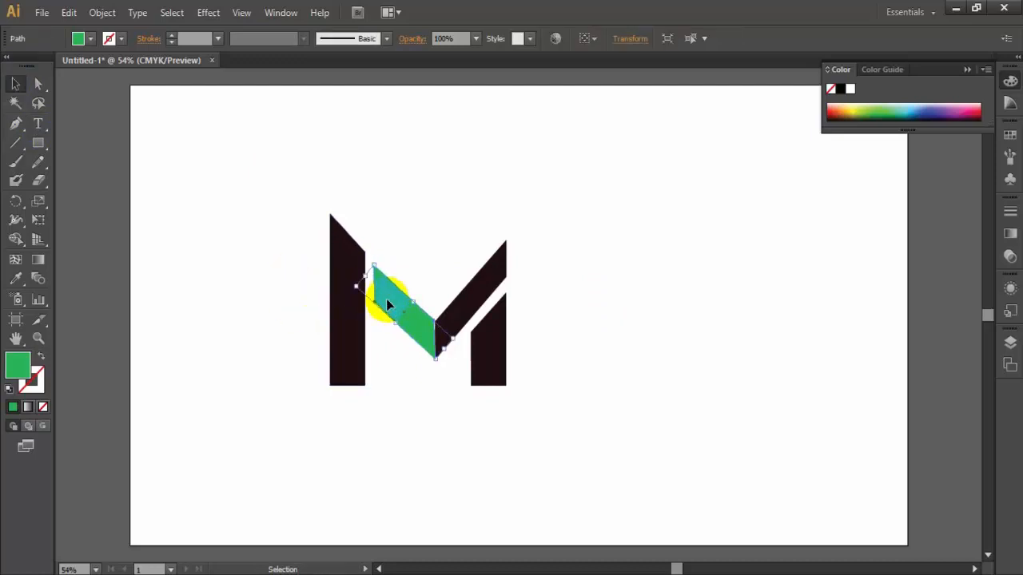
pyautogui.moveTo(368, 279); pyautogui.dragTo(370, 277)
pyautogui.click(443, 262)
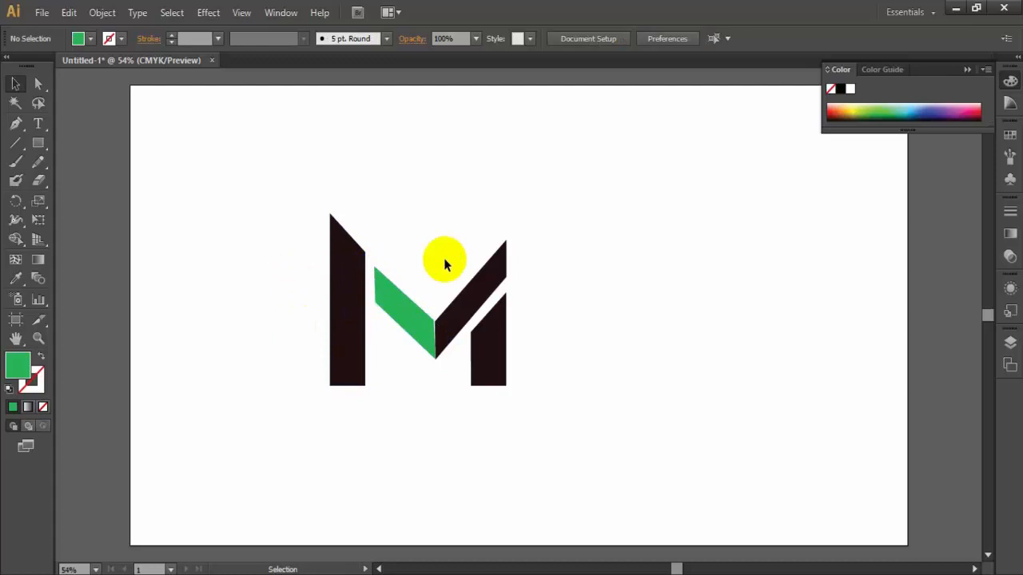
# Step: Adjust the green arm's upper-right and lower-left corners to close the joint with the diagonal bar and make the left end vertical
pyautogui.click(422, 322)
pyautogui.click(400, 339)
pyautogui.click(39, 84)
pyautogui.click(437, 323)
pyautogui.click(434, 324)
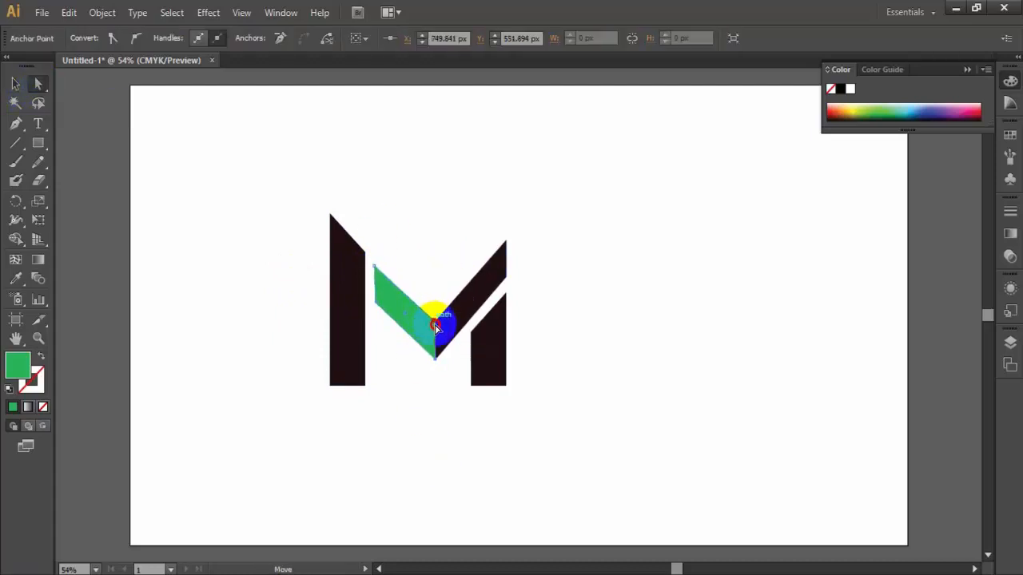
pyautogui.click(609, 327)
pyautogui.click(383, 302)
pyautogui.click(374, 306)
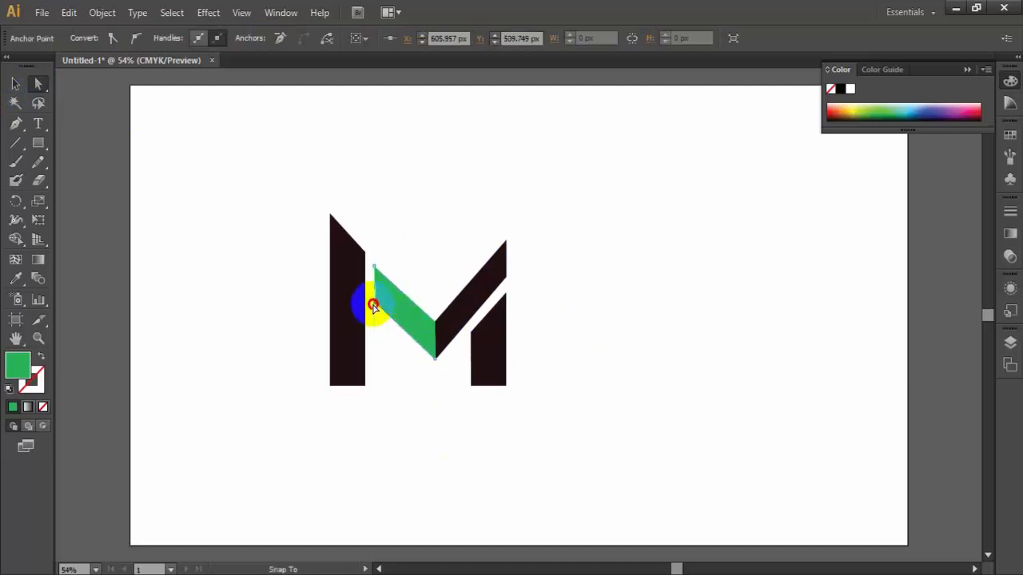
pyautogui.click(437, 269)
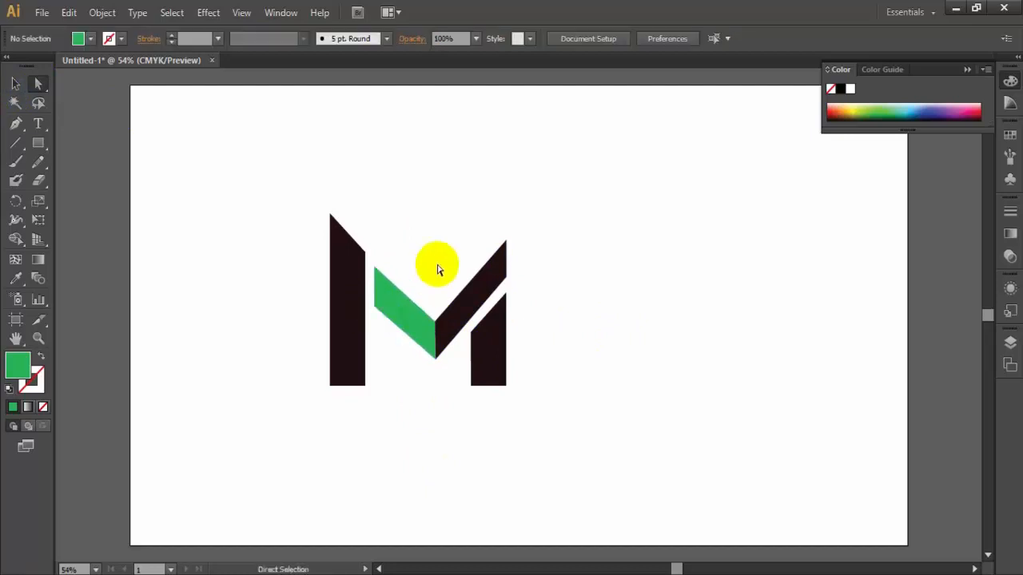
# Step: Duplicate both arms of the check mark and place the copy above the original
pyautogui.click(418, 320)
pyautogui.click(453, 313)
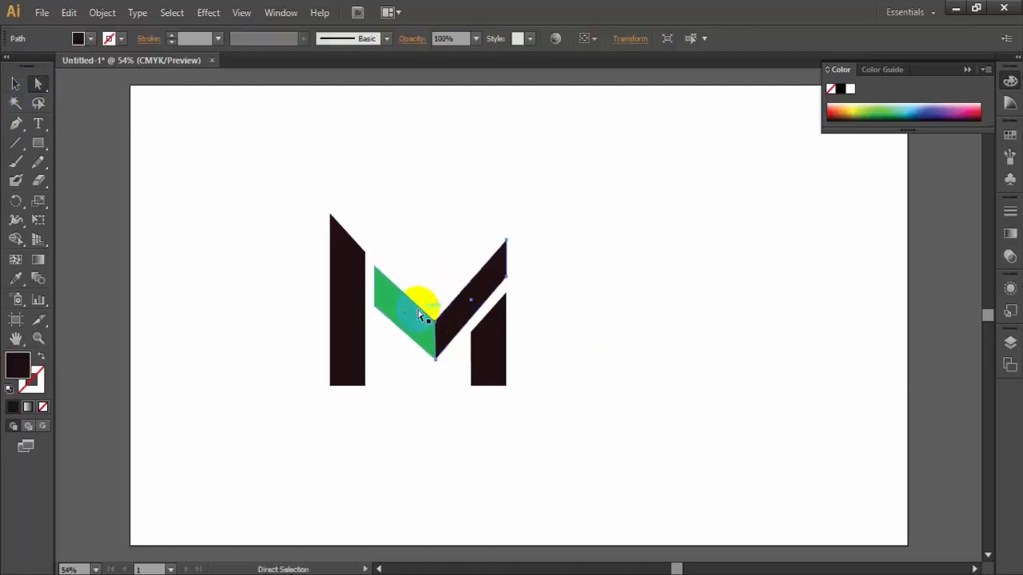
pyautogui.moveTo(464, 326); pyautogui.dragTo(458, 274)
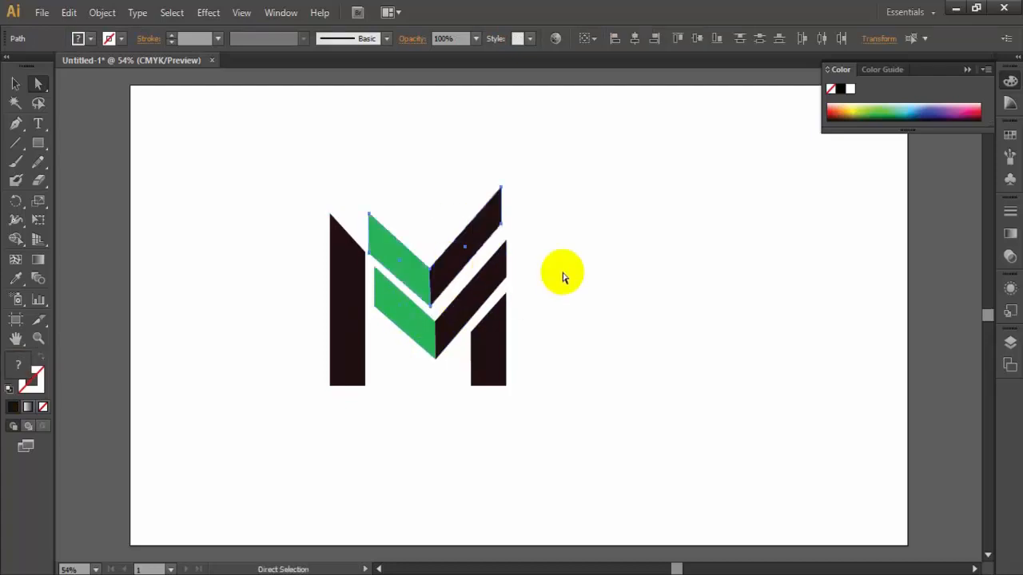
# Step: Stretch the tall bar upward so its peak is level with the top of the duplicated check mark
pyautogui.click(341, 249)
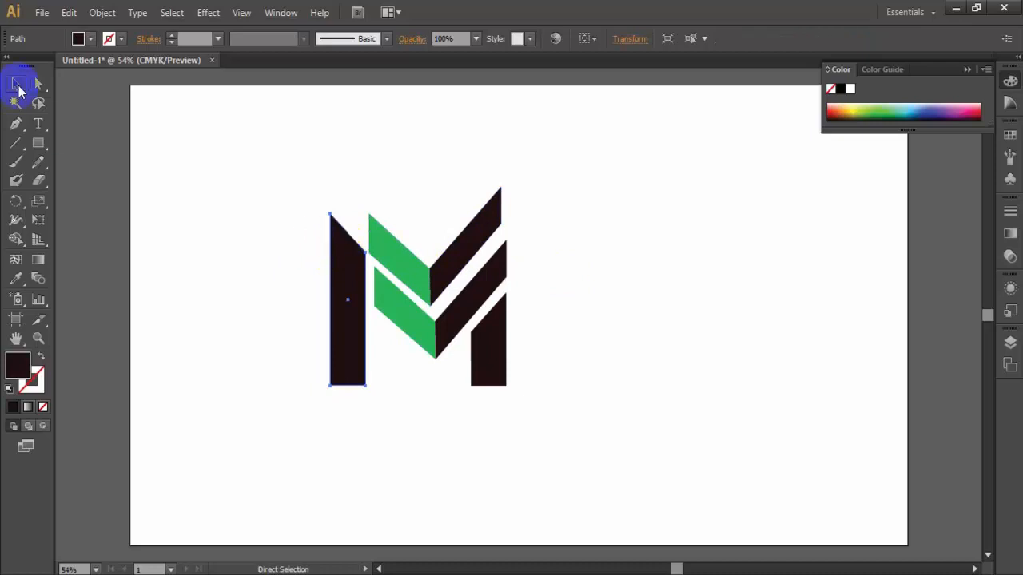
pyautogui.click(17, 84)
pyautogui.moveTo(349, 214); pyautogui.dragTo(351, 189)
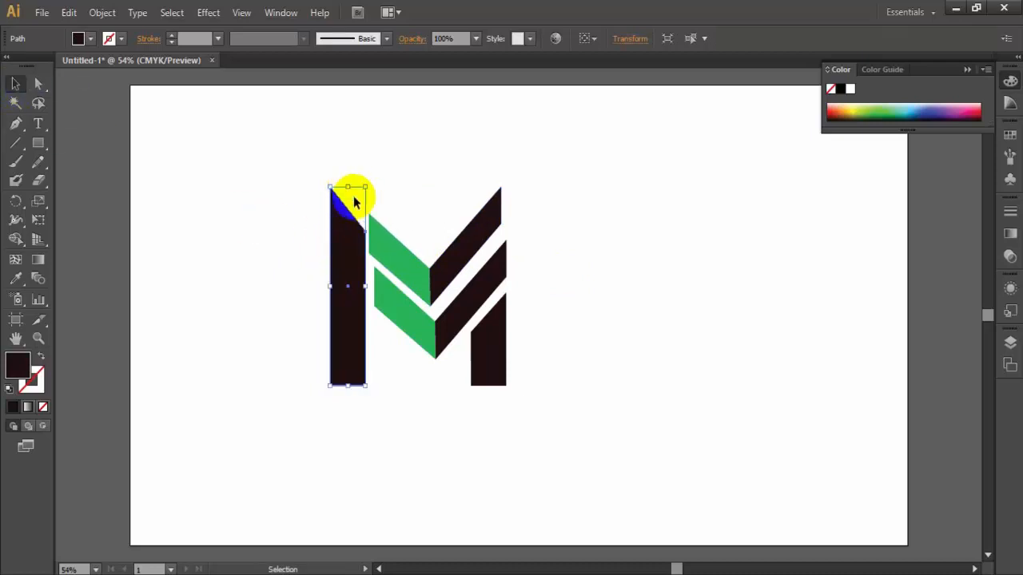
pyautogui.click(514, 345)
# Step: Move both arms of the lower check mark slightly down, closer to the short post
pyautogui.click(416, 323)
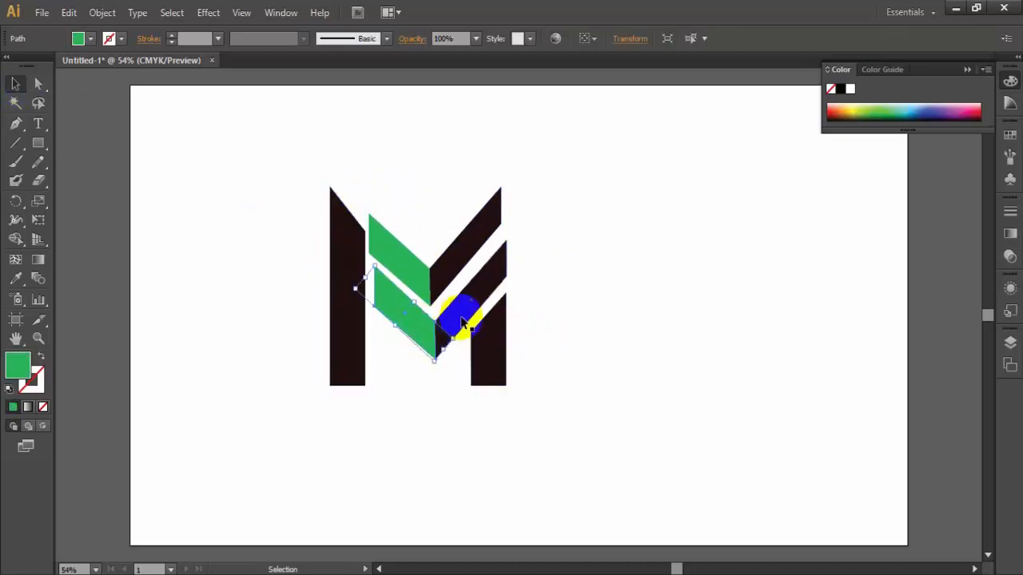
pyautogui.keyDown('shift'); pyautogui.click(457, 322); pyautogui.keyUp('shift')
pyautogui.moveTo(457, 322); pyautogui.dragTo(457, 326)
pyautogui.click(628, 316)
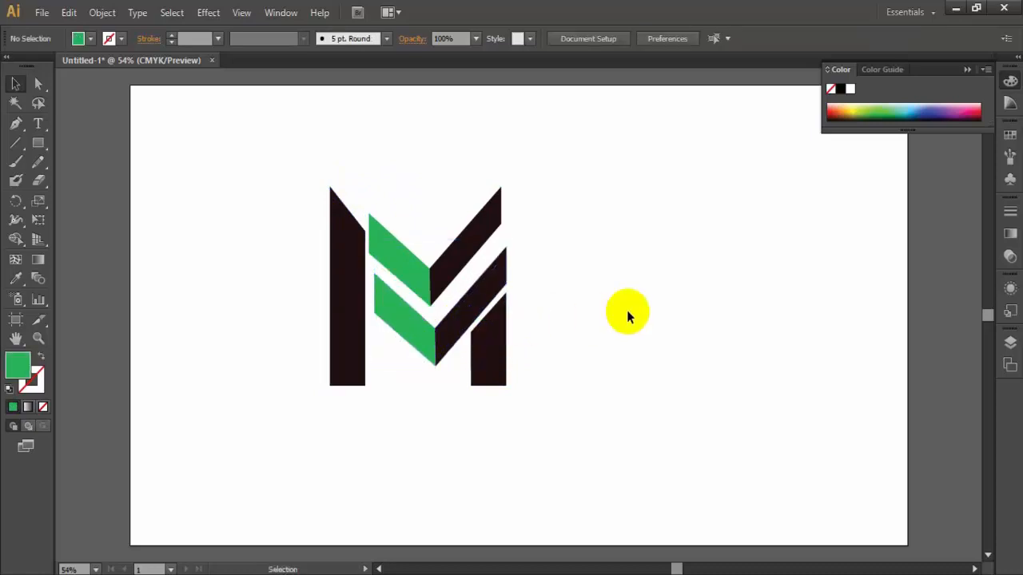
# Step: Stretch the lower green arm toward the tall bar to leave only a narrow gap
pyautogui.click(449, 340)
pyautogui.click(406, 314)
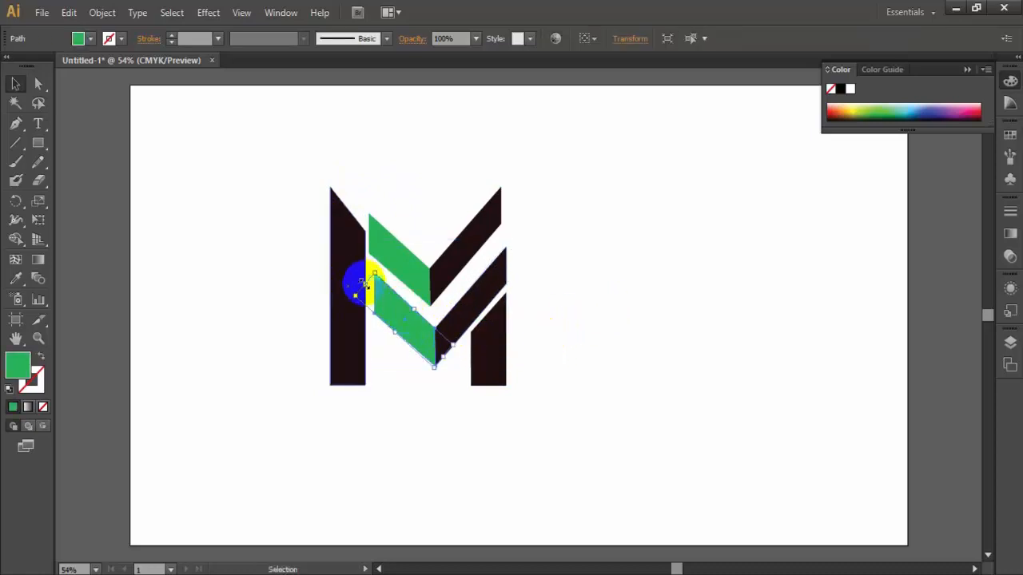
pyautogui.moveTo(365, 285); pyautogui.dragTo(357, 282)
pyautogui.click(632, 269)
pyautogui.click(406, 316)
pyautogui.click(559, 279)
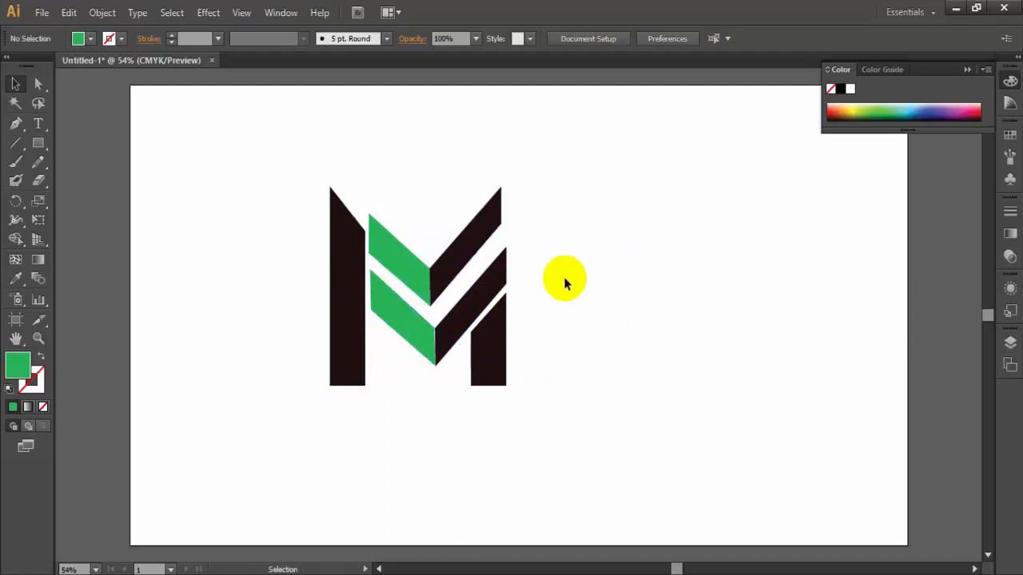
# Step: Move the upper check mark down into line with the lower one, leaving a narrow gap, and stretch its green arm toward the tall bar
pyautogui.click(406, 258)
pyautogui.keyDown('shift'); pyautogui.click(468, 235); pyautogui.keyUp('shift')
pyautogui.moveTo(449, 262); pyautogui.dragTo(454, 276)
pyautogui.click(608, 275)
pyautogui.click(402, 272)
pyautogui.moveTo(364, 237); pyautogui.dragTo(362, 235)
pyautogui.click(555, 264)
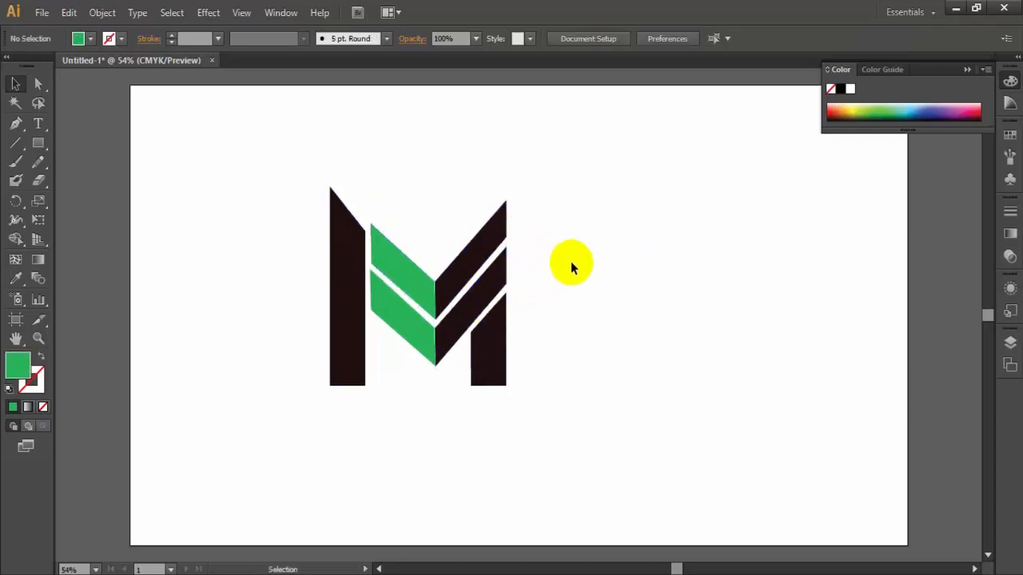
# Step: Thin the lower check mark's dark and green arms by bringing their upper edges inward
pyautogui.moveTo(469, 291)
pyautogui.mouseDown()
pyautogui.moveTo(456, 292)
pyautogui.moveTo(467, 305)
pyautogui.mouseUp()
pyautogui.click(414, 306)
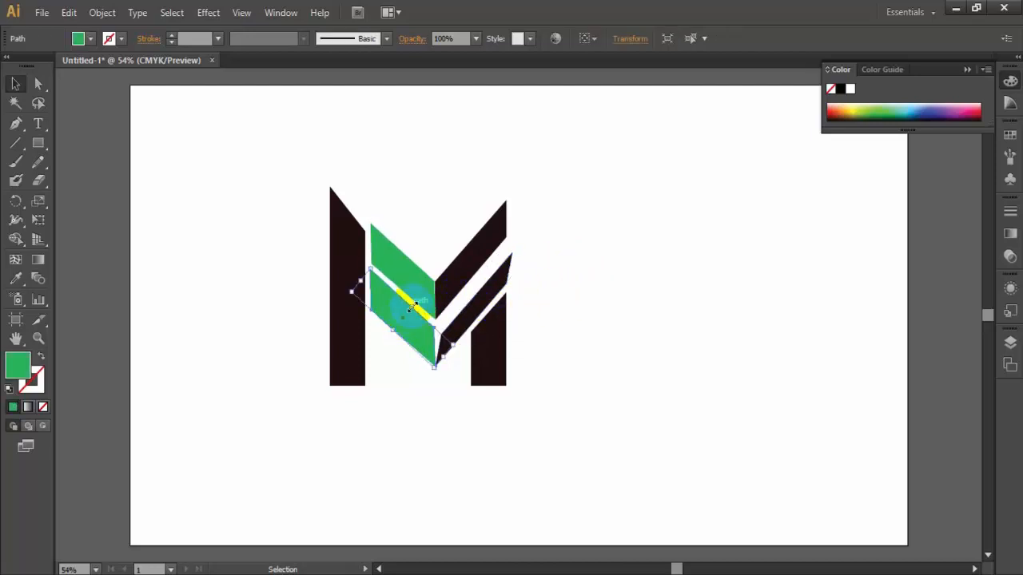
pyautogui.click(444, 328)
pyautogui.moveTo(403, 319); pyautogui.dragTo(442, 337)
pyautogui.click(418, 337)
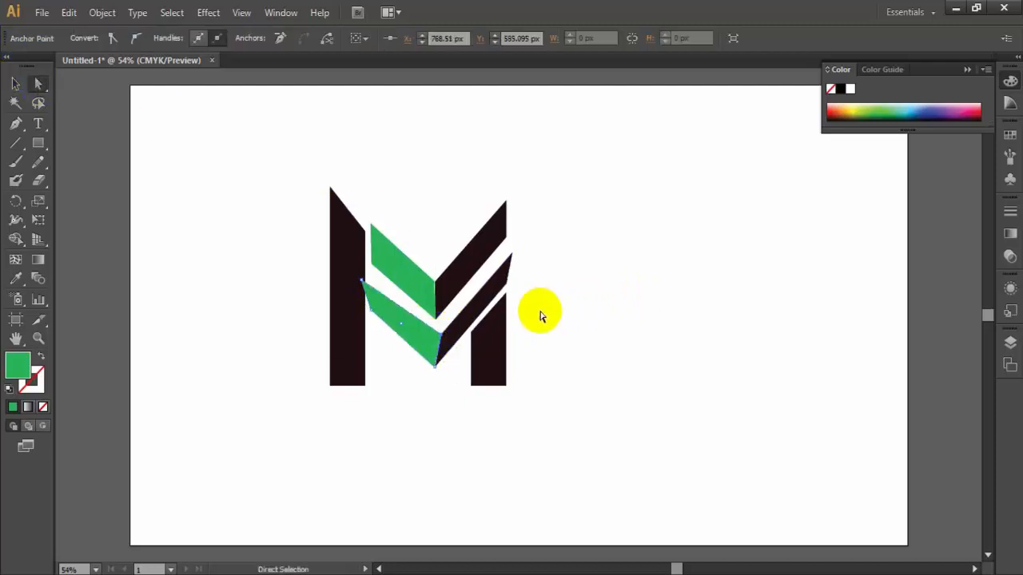
# Step: Move the lower green arm's upper-left and bottom corners to make both its ends vertical
pyautogui.moveTo(362, 282); pyautogui.dragTo(372, 286)
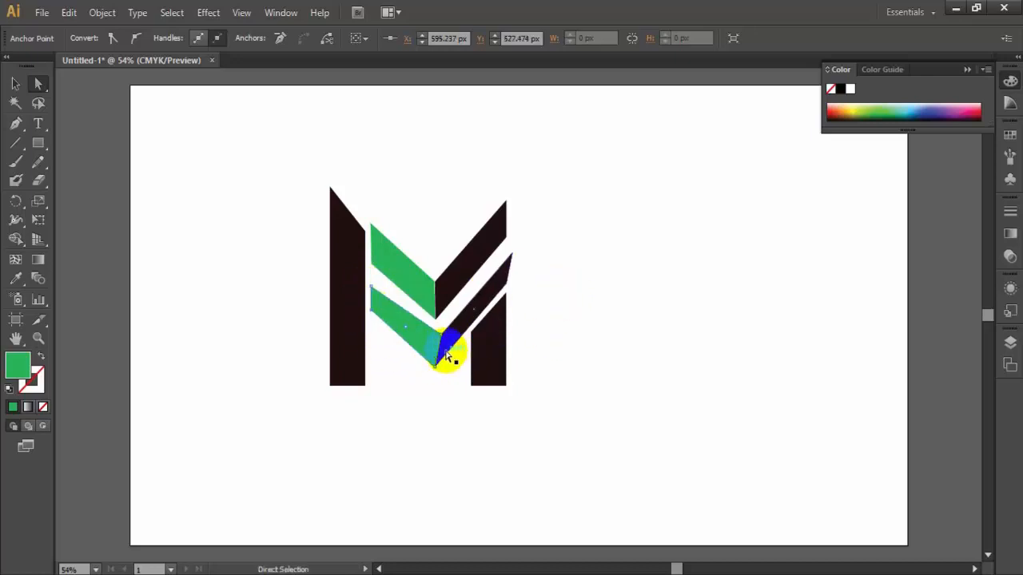
pyautogui.moveTo(436, 366)
pyautogui.mouseDown()
pyautogui.moveTo(442, 359)
pyautogui.moveTo(426, 354)
pyautogui.moveTo(440, 358)
pyautogui.mouseUp()
pyautogui.click(576, 354)
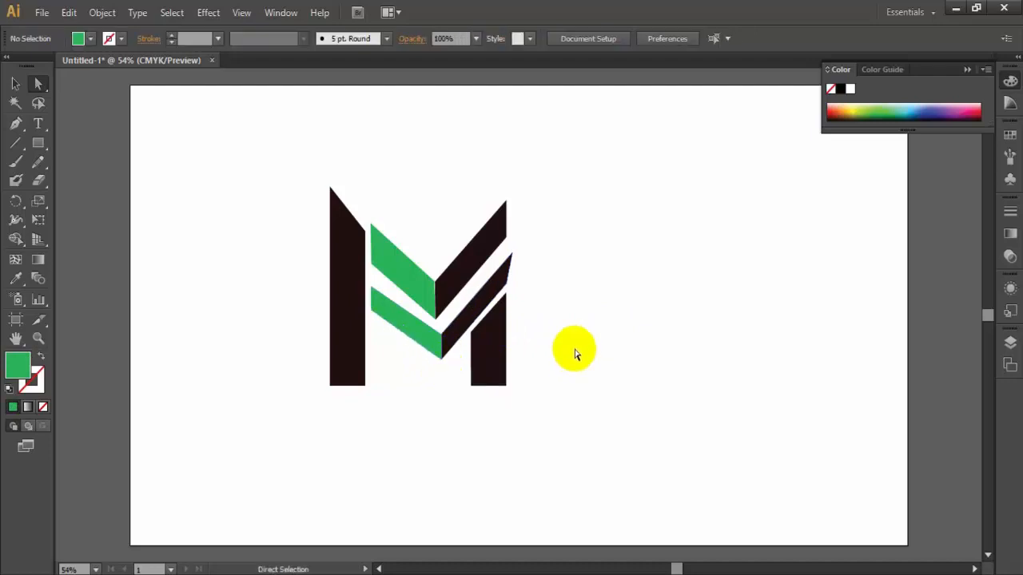
pyautogui.click(423, 339)
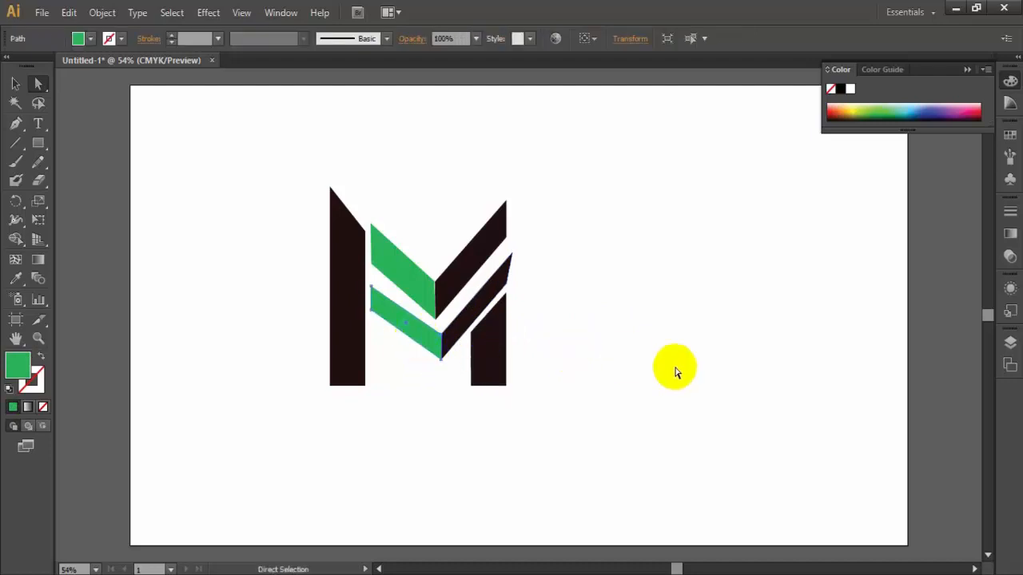
# Step: Reposition the upper dark bar up and toward the tall bar so its lower end overlaps behind the upper green arm
pyautogui.moveTo(491, 234); pyautogui.dragTo(491, 253)
pyautogui.hotkey('ctrl', '+')
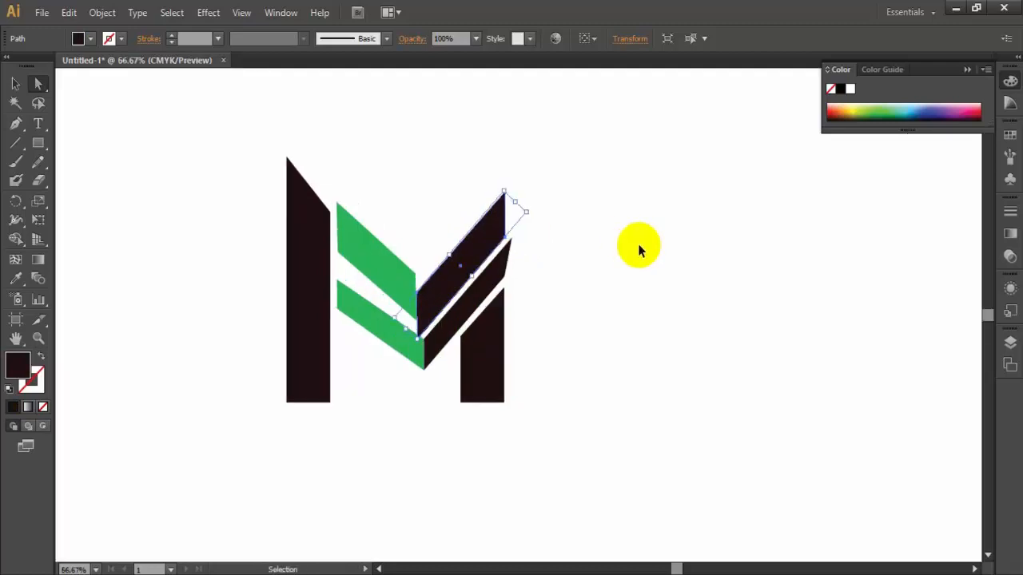
pyautogui.hotkey('ctrl', '+')
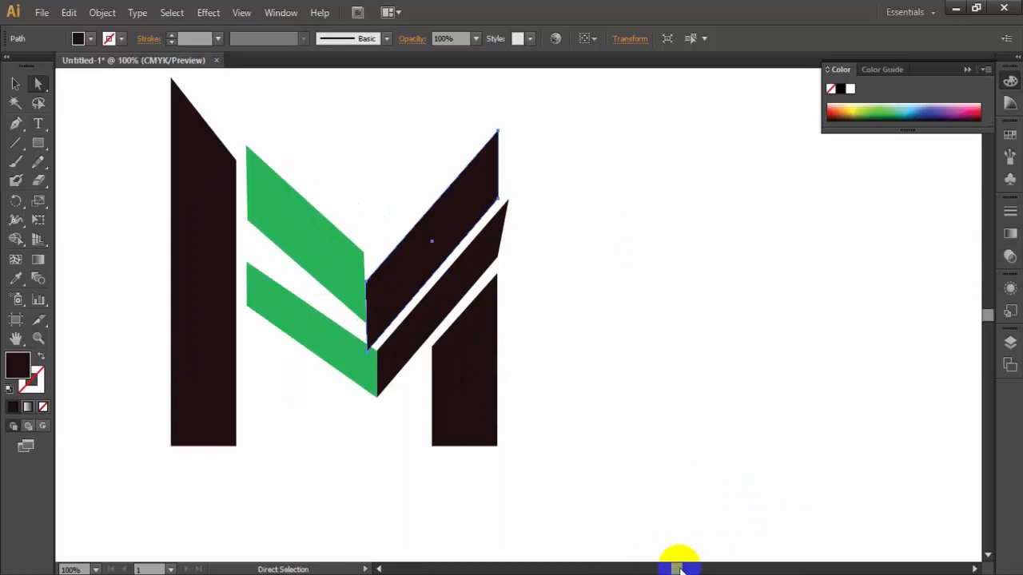
pyautogui.hscroll(-5, 680, 557)
pyautogui.scroll(2, 669, 520)
pyautogui.hotkey('ctrl', '+')
pyautogui.scroll(-3, 678, 521)
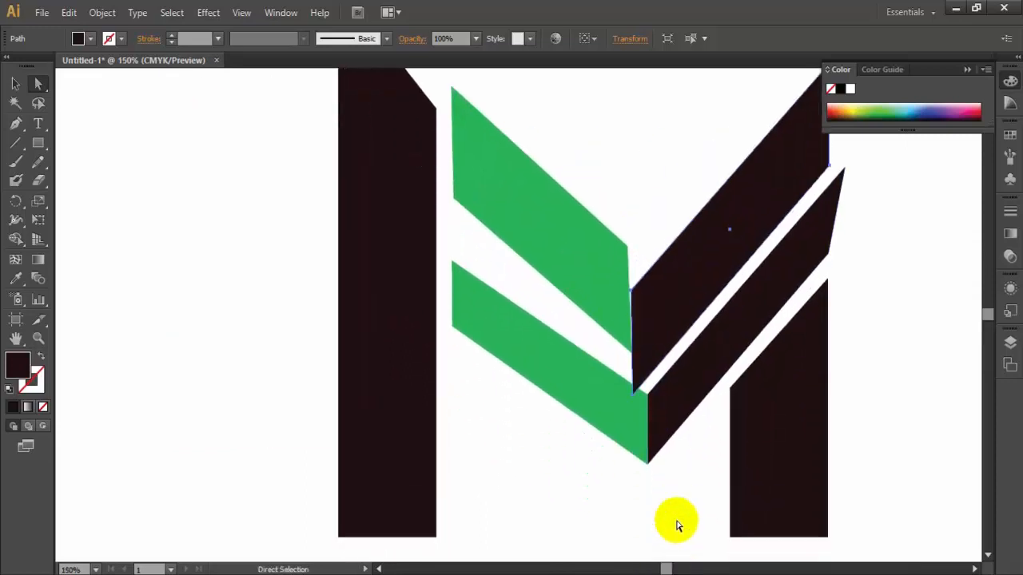
pyautogui.moveTo(755, 230); pyautogui.dragTo(696, 211)
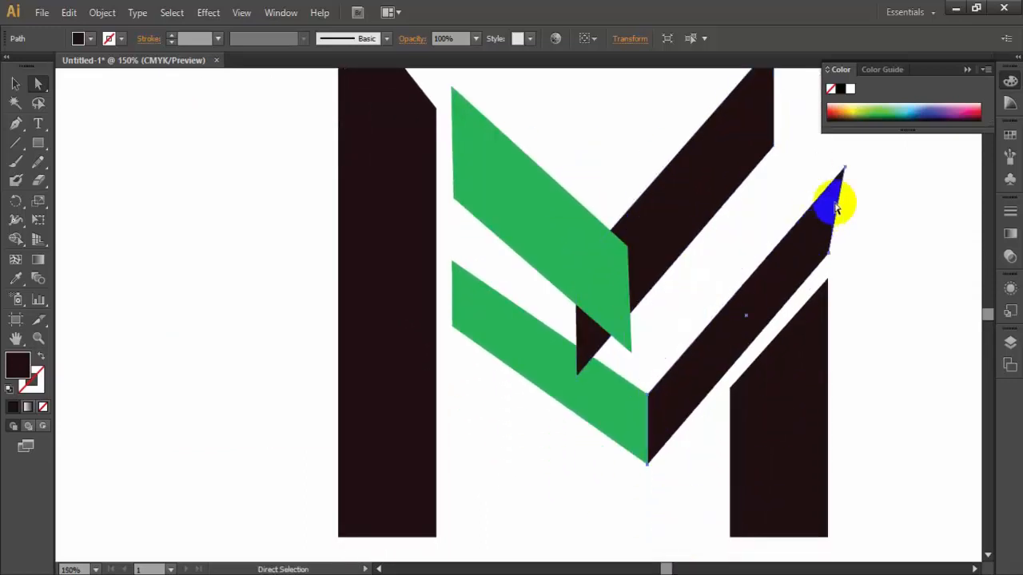
# Step: Move the lower dark bar's upper-right corner inward to make its right end vertical, in line with the short post
pyautogui.moveTo(842, 169); pyautogui.dragTo(827, 183)
pyautogui.click(884, 173)
pyautogui.click(826, 172)
pyautogui.click(863, 204)
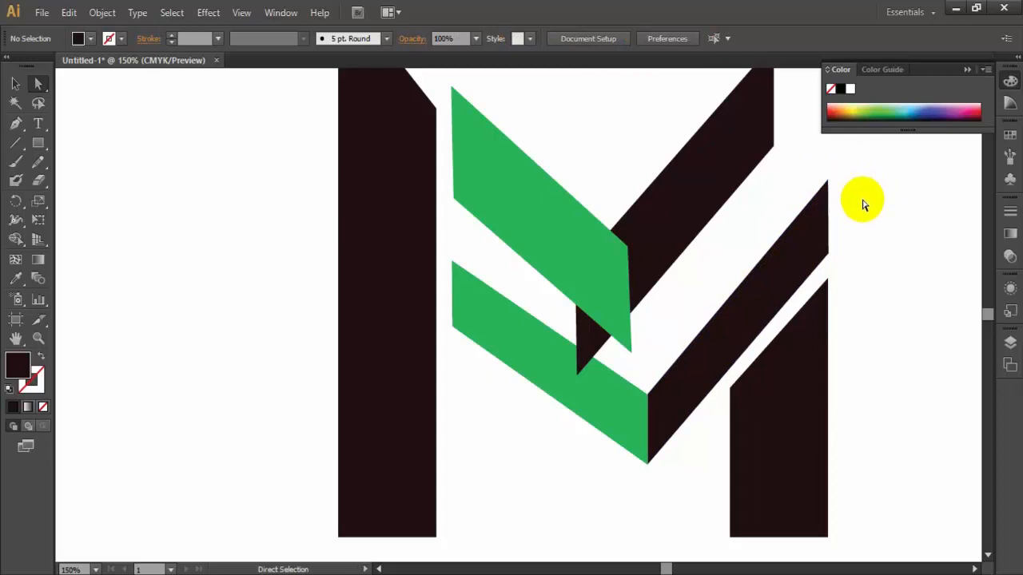
# Step: Stretch the lower green arm's outer end slightly toward the tall bar
pyautogui.click(514, 344)
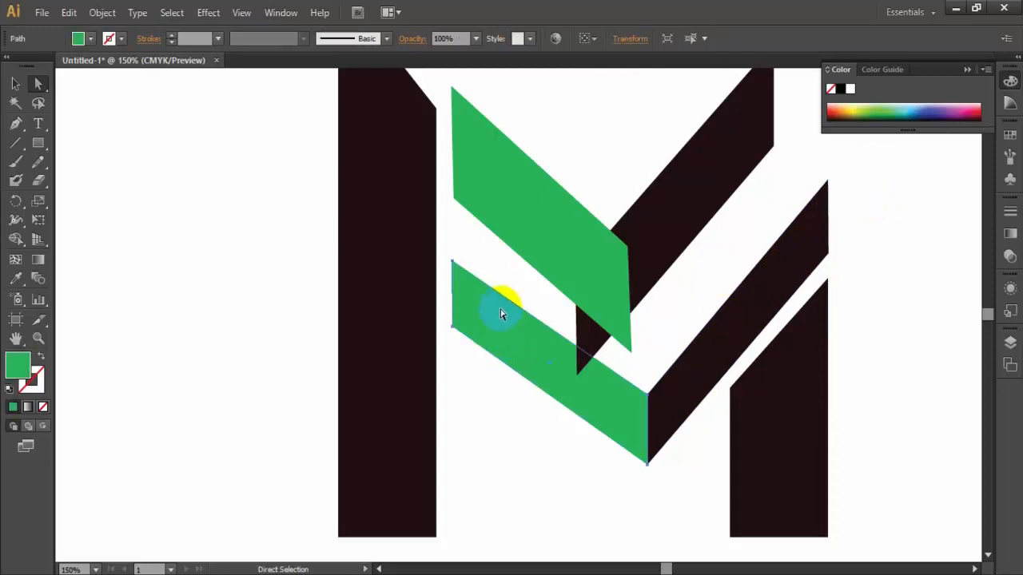
pyautogui.press('v')
pyautogui.moveTo(446, 254); pyautogui.dragTo(436, 271)
pyautogui.click(339, 288)
# Step: Widen the lower dark bar slightly toward the short post and pull its upper end in a little
pyautogui.click(767, 298)
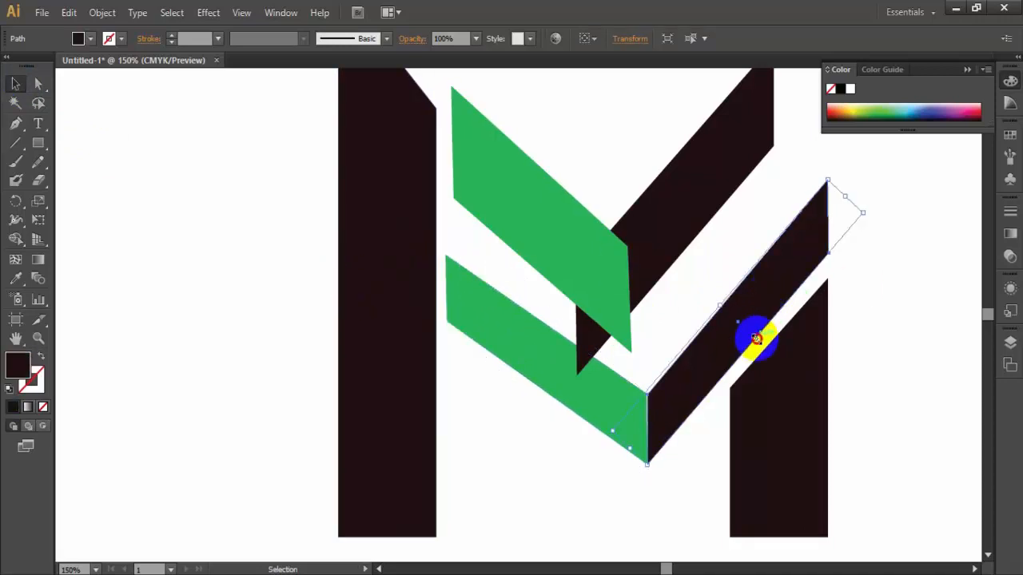
pyautogui.moveTo(756, 339); pyautogui.dragTo(759, 342)
pyautogui.click(872, 339)
pyautogui.click(783, 240)
pyautogui.moveTo(847, 199); pyautogui.dragTo(841, 204)
pyautogui.click(896, 235)
# Step: Thin the lower green arm slightly and snap its inner-end corners to the lower dark bar's corners
pyautogui.click(618, 418)
pyautogui.moveTo(573, 327); pyautogui.dragTo(570, 332)
pyautogui.moveTo(563, 373); pyautogui.dragTo(612, 411)
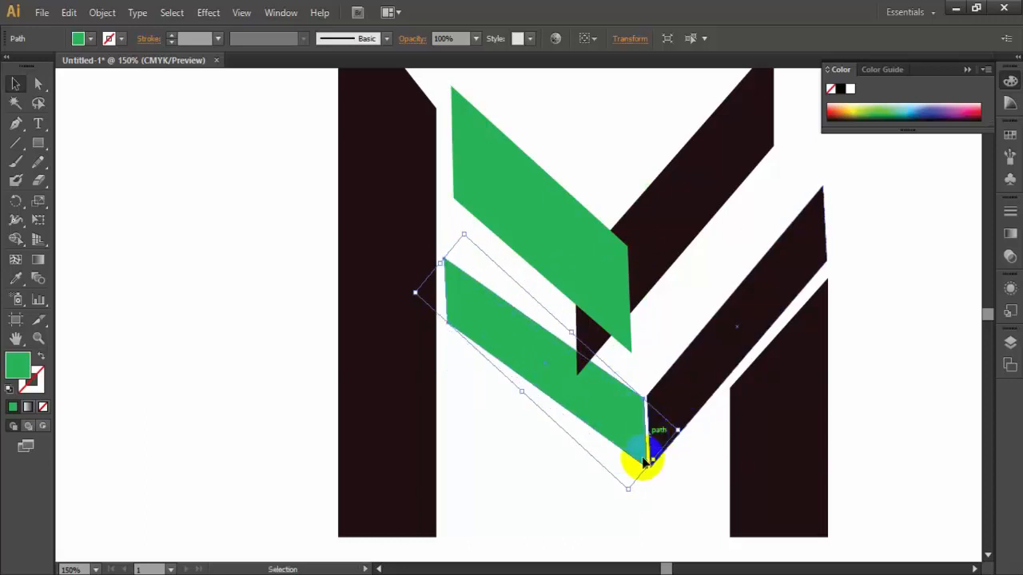
pyautogui.click(16, 84)
pyautogui.click(39, 85)
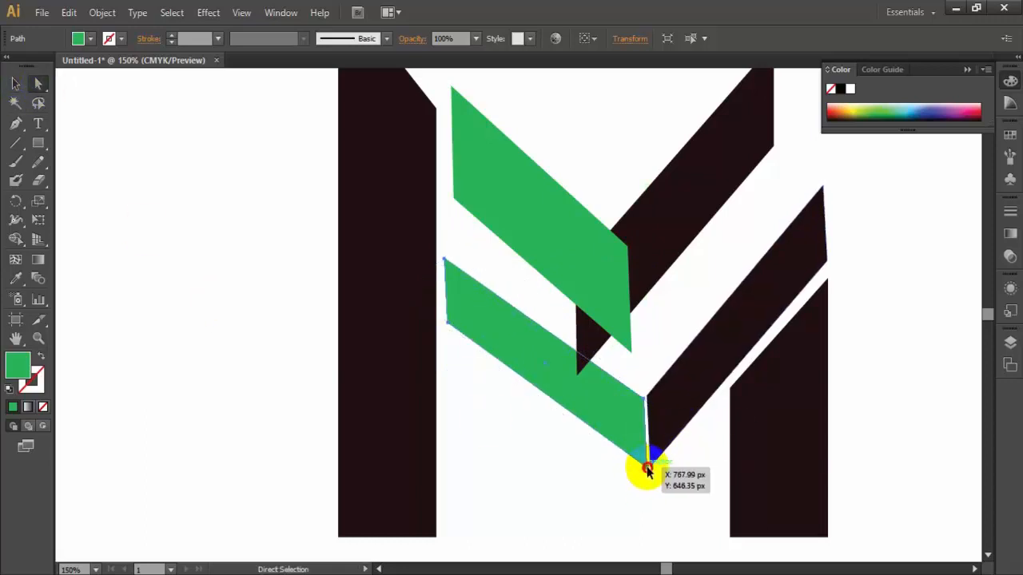
pyautogui.moveTo(647, 471); pyautogui.dragTo(646, 398)
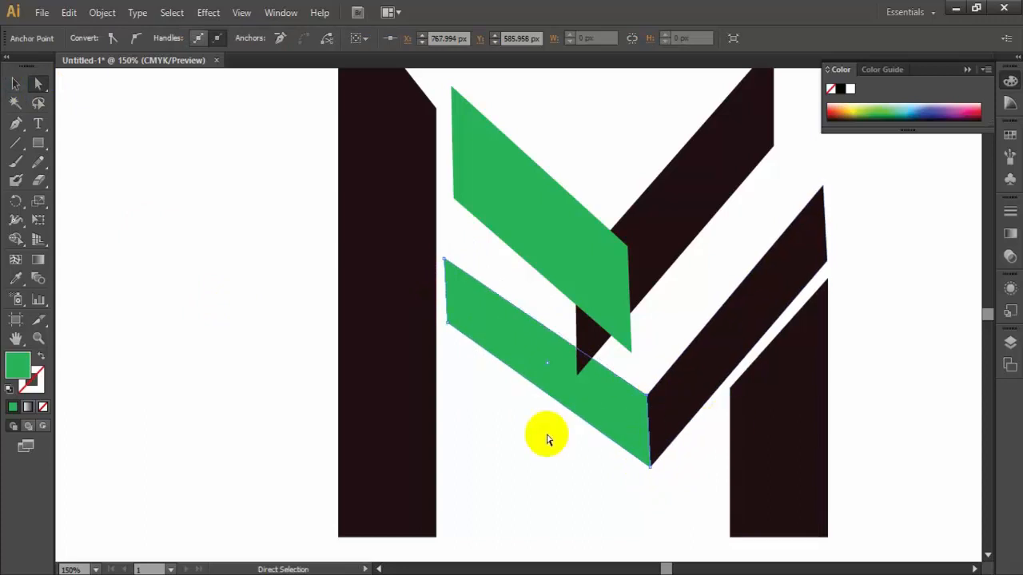
# Step: Thin the lower dark bar by raising its bottom corner and lowering its topmost corner slightly
pyautogui.click(663, 406)
pyautogui.click(654, 462)
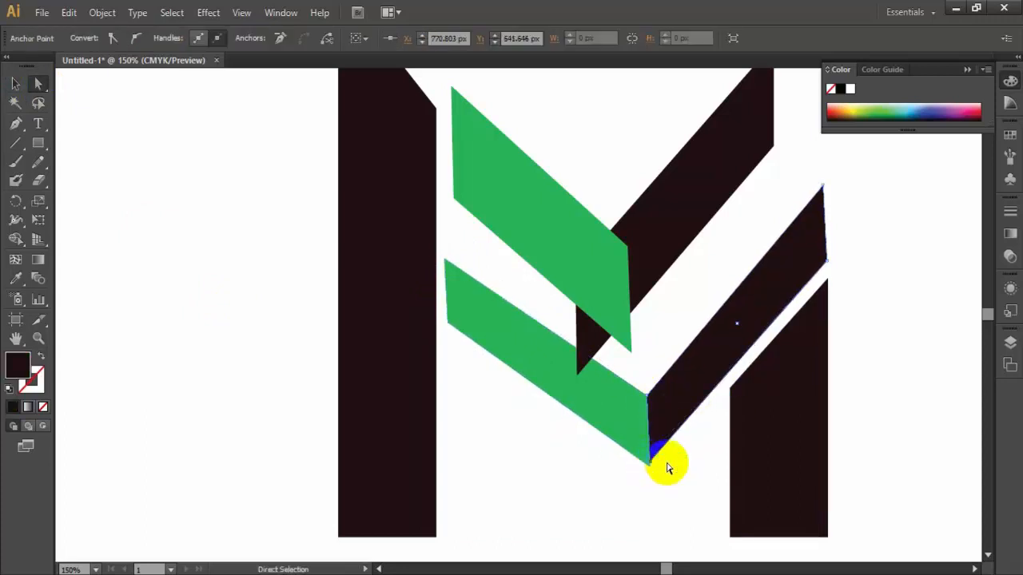
pyautogui.moveTo(823, 186); pyautogui.dragTo(824, 194)
pyautogui.click(697, 314)
# Step: Join the lower green arm's bottom corner to the dark bar's and move its upper-left corner to make the outer end vertical
pyautogui.click(643, 446)
pyautogui.moveTo(651, 473)
pyautogui.mouseDown()
pyautogui.moveTo(664, 462)
pyautogui.moveTo(650, 460)
pyautogui.mouseUp()
pyautogui.click(655, 399)
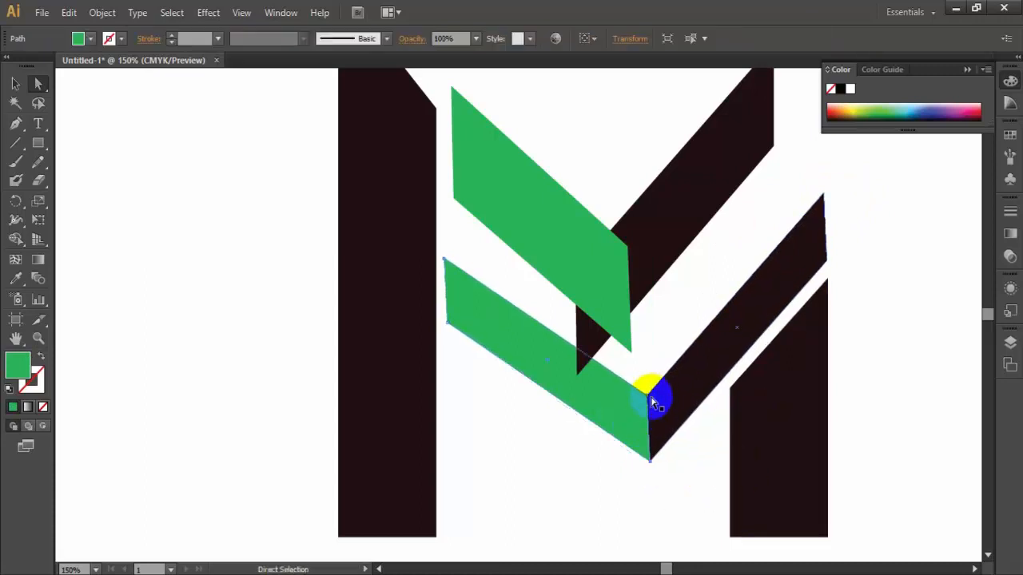
pyautogui.moveTo(448, 274); pyautogui.dragTo(449, 262)
pyautogui.click(479, 268)
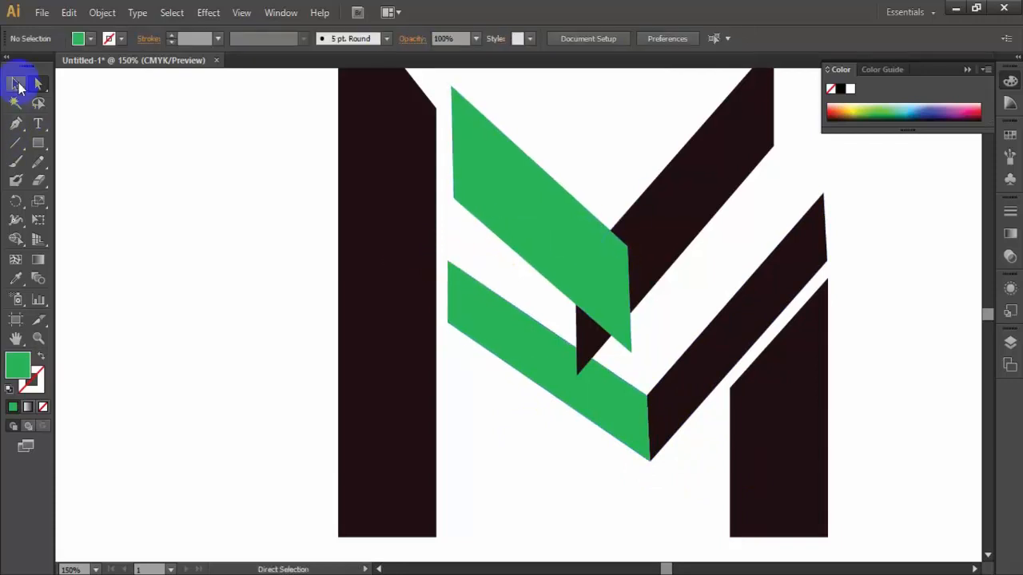
# Step: Delete the old upper check mark's green arm and dark bar
pyautogui.moveTo(533, 230); pyautogui.dragTo(502, 149)
pyautogui.moveTo(676, 210); pyautogui.dragTo(700, 217)
pyautogui.press('Delete')
pyautogui.click(562, 189)
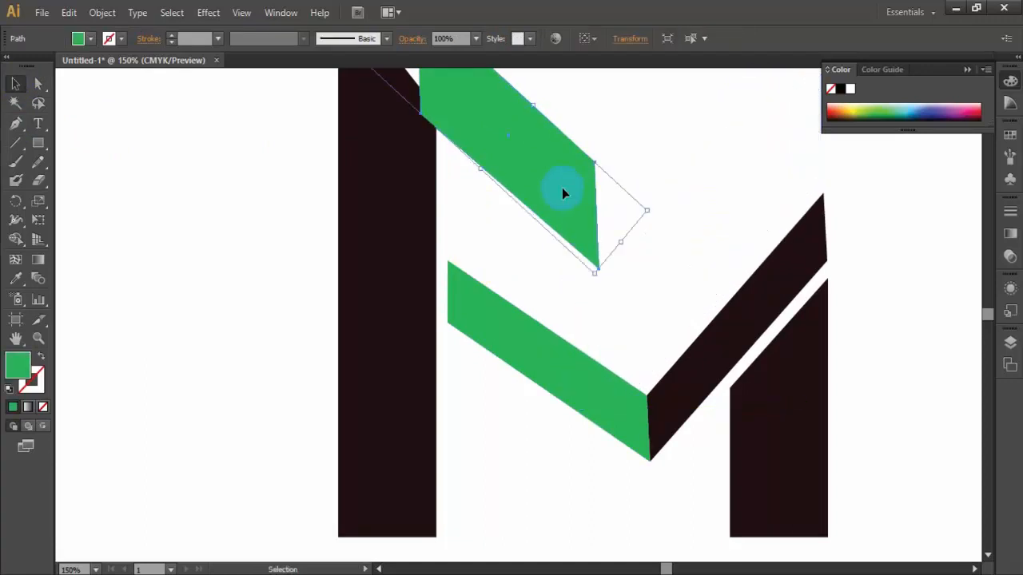
pyautogui.press('Delete')
# Step: Duplicate the lower dark bar just above itself with a narrow gap and extend the copy's upper end
pyautogui.click(777, 265)
pyautogui.moveTo(779, 268); pyautogui.dragTo(766, 196)
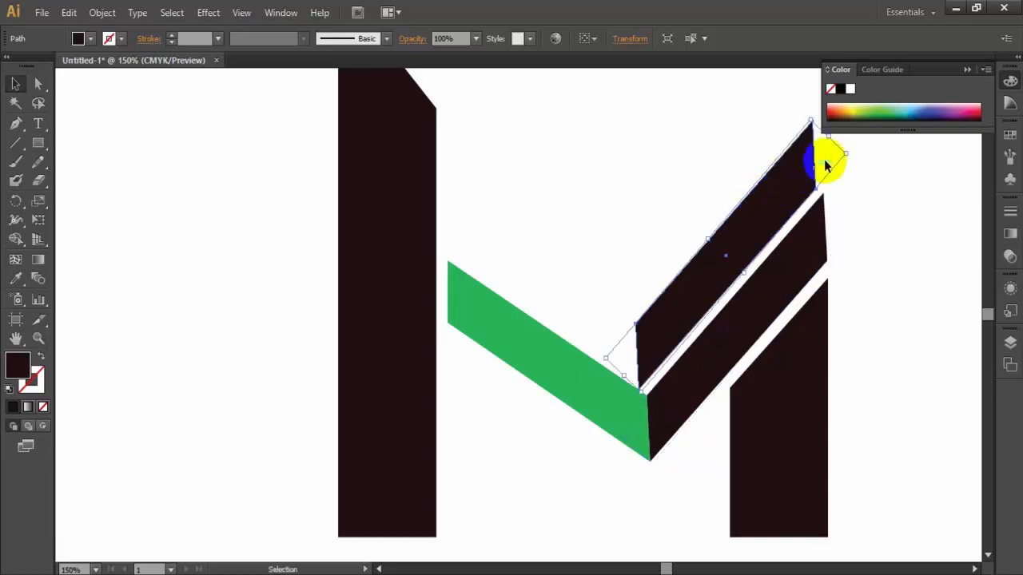
pyautogui.moveTo(831, 160); pyautogui.dragTo(821, 117)
pyautogui.click(887, 183)
# Step: Move the upper-end corners of both dark bars into a vertical line with the short post's outer edge
pyautogui.click(38, 83)
pyautogui.click(851, 121)
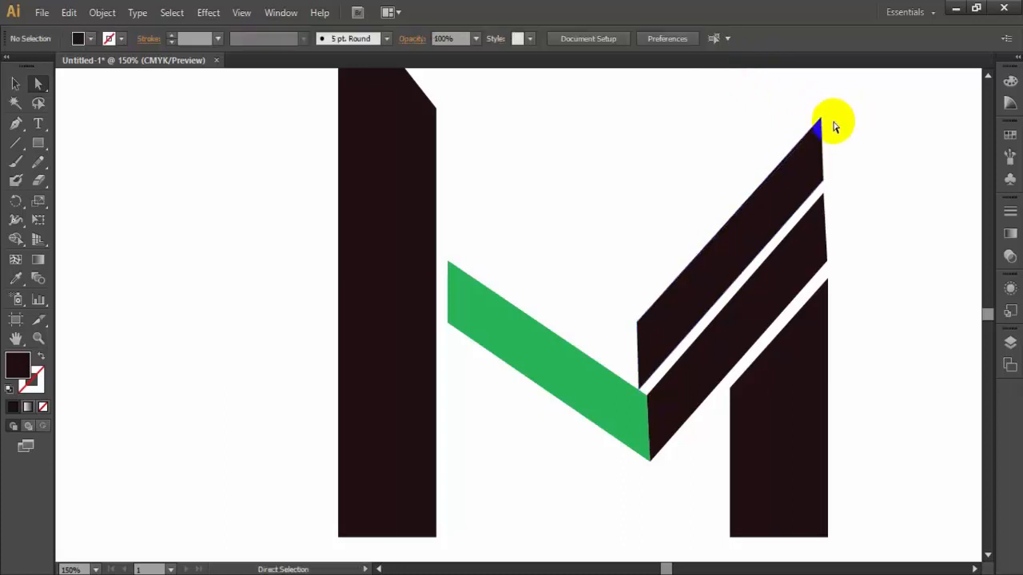
pyautogui.click(820, 221)
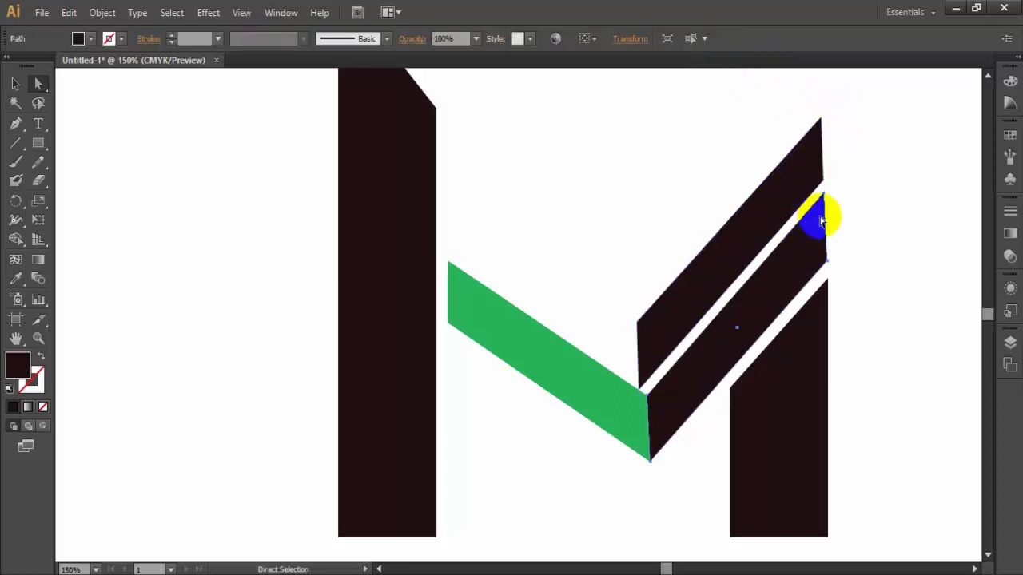
pyautogui.moveTo(820, 208); pyautogui.dragTo(826, 176)
pyautogui.click(823, 167)
pyautogui.moveTo(821, 120); pyautogui.dragTo(828, 118)
pyautogui.click(877, 134)
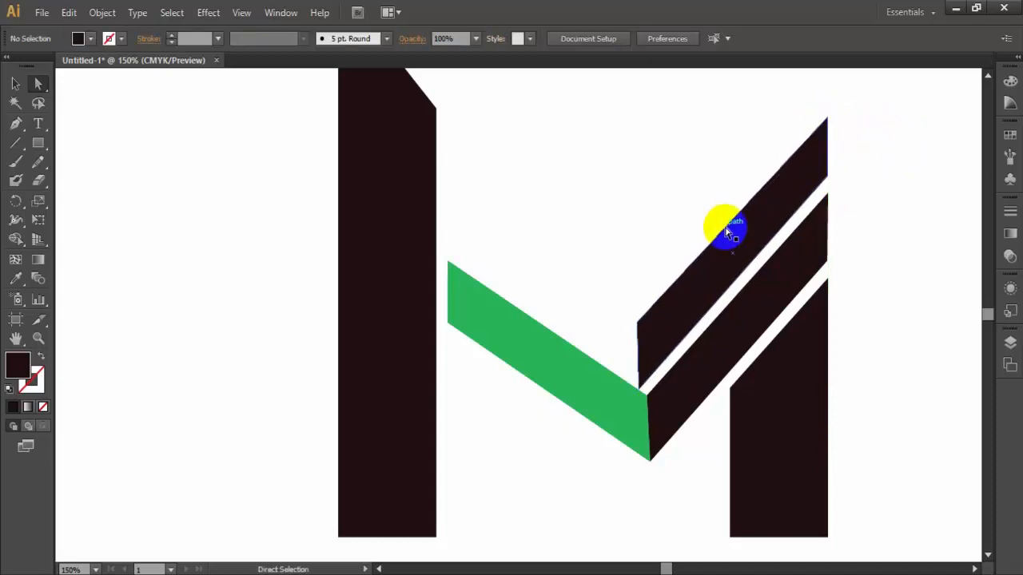
# Step: Shift the upper dark bar closer to the lower one and shorten its upper end to line up with the short post
pyautogui.click(688, 280)
pyautogui.moveTo(639, 388)
pyautogui.mouseDown()
pyautogui.moveTo(649, 381)
pyautogui.moveTo(649, 390)
pyautogui.mouseUp()
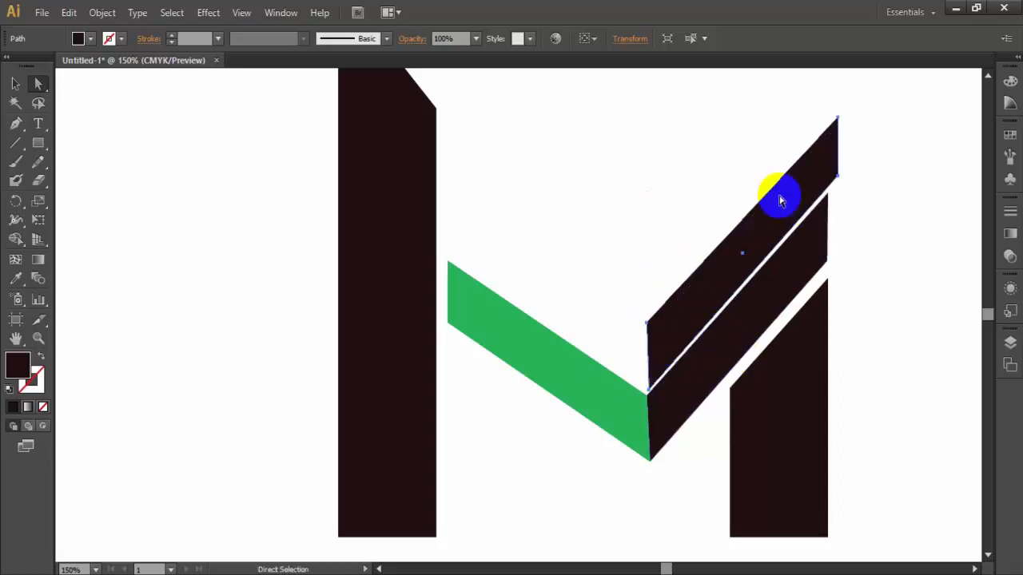
pyautogui.press('v')
pyautogui.moveTo(844, 120); pyautogui.dragTo(839, 139)
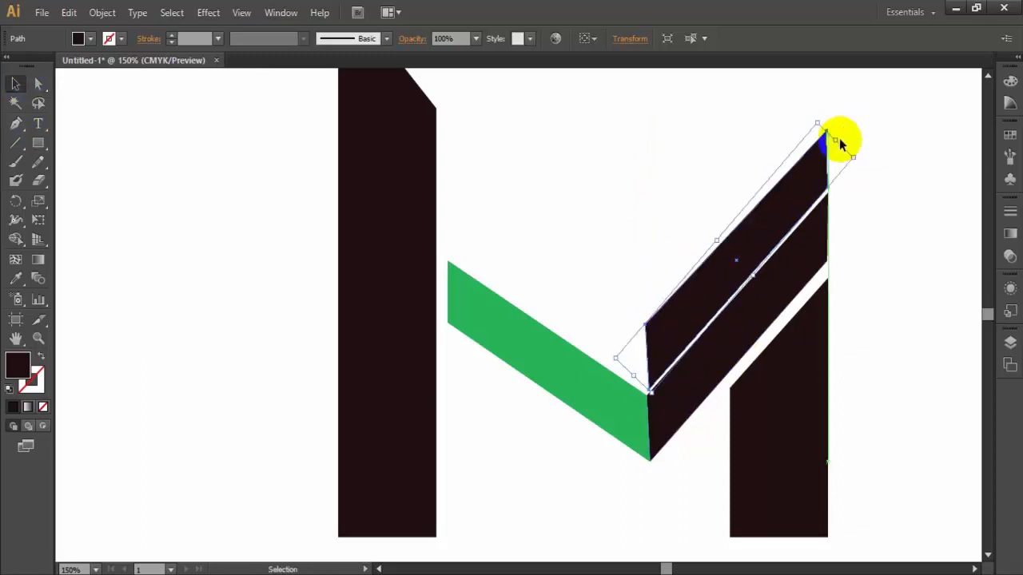
pyautogui.click(892, 176)
pyautogui.click(663, 312)
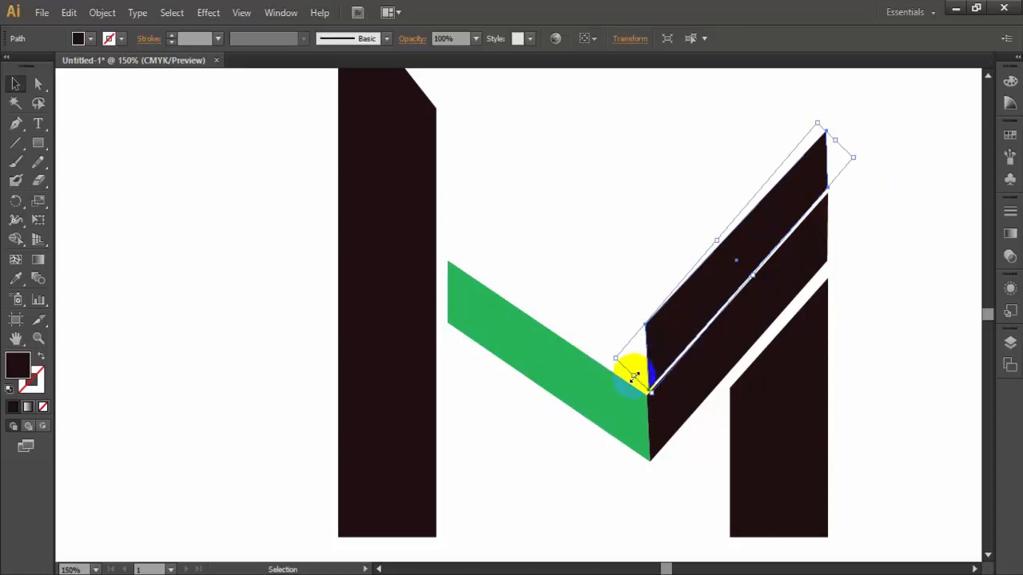
pyautogui.click(869, 336)
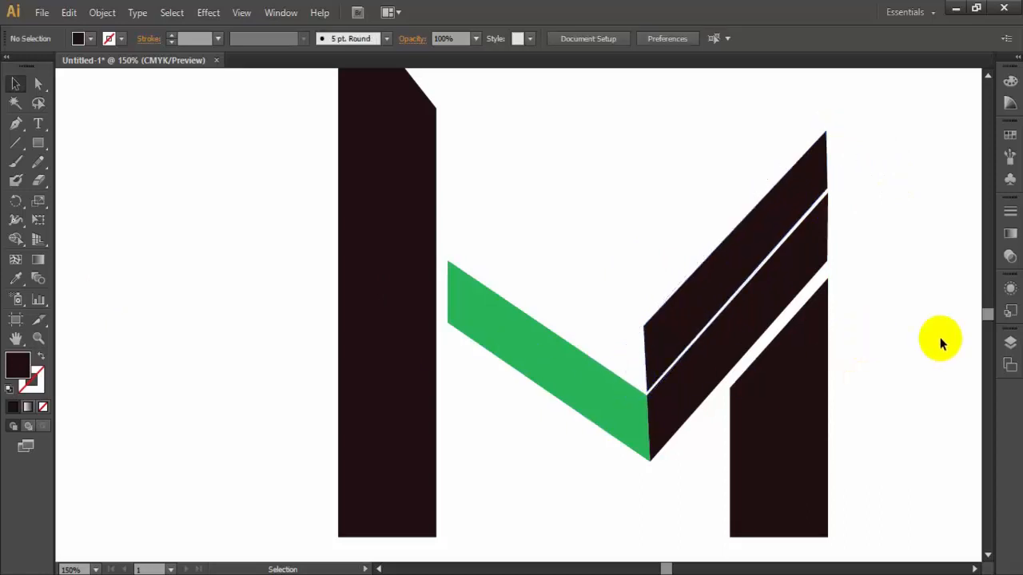
# Step: Duplicate the lower green arm above itself and raise the upper dark bar's bottom corner to widen the gap beneath it
pyautogui.click(511, 314)
pyautogui.moveTo(544, 349); pyautogui.dragTo(569, 324)
pyautogui.click(696, 303)
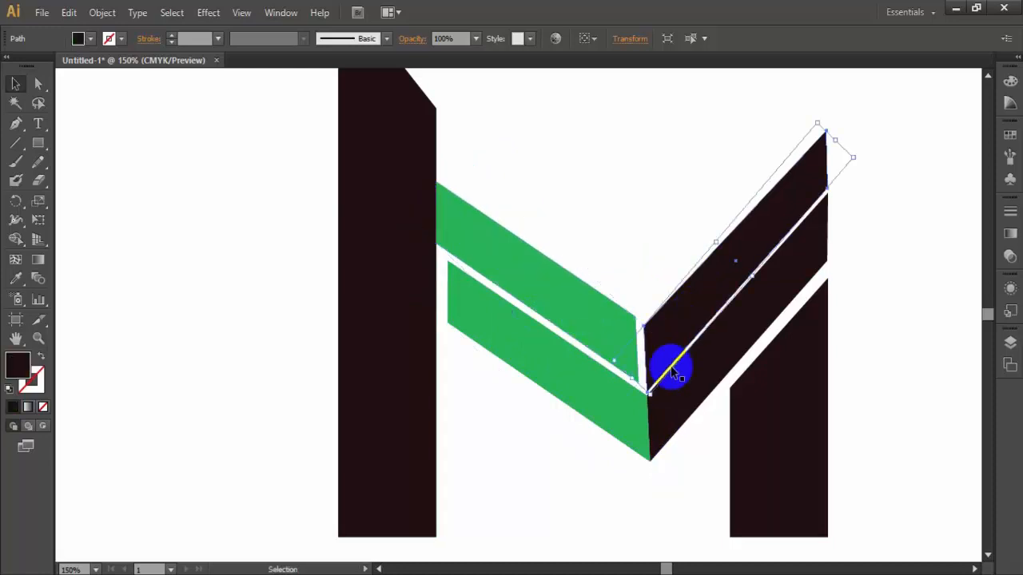
pyautogui.click(38, 84)
pyautogui.moveTo(648, 395); pyautogui.dragTo(646, 389)
pyautogui.hotkey('ctrl', '+')
pyautogui.hotkey('ctrl', '+')
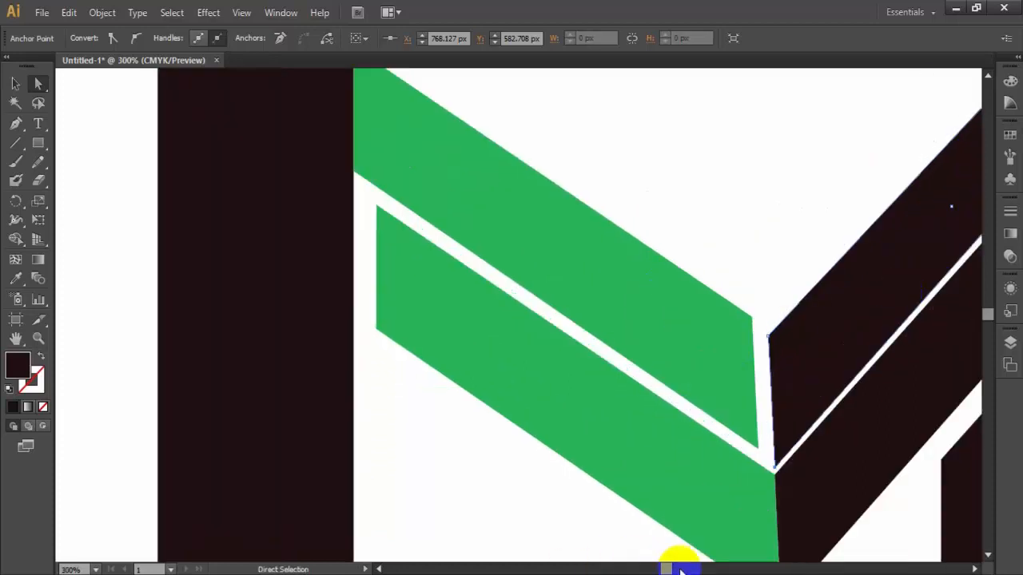
pyautogui.moveTo(667, 569); pyautogui.dragTo(668, 570)
pyautogui.moveTo(630, 471); pyautogui.dragTo(629, 462)
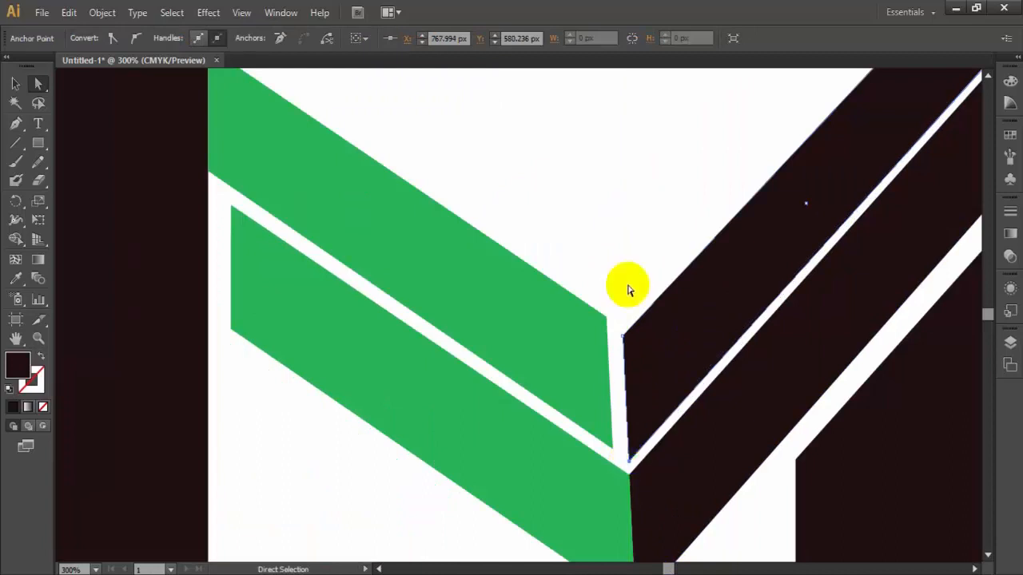
pyautogui.click(623, 288)
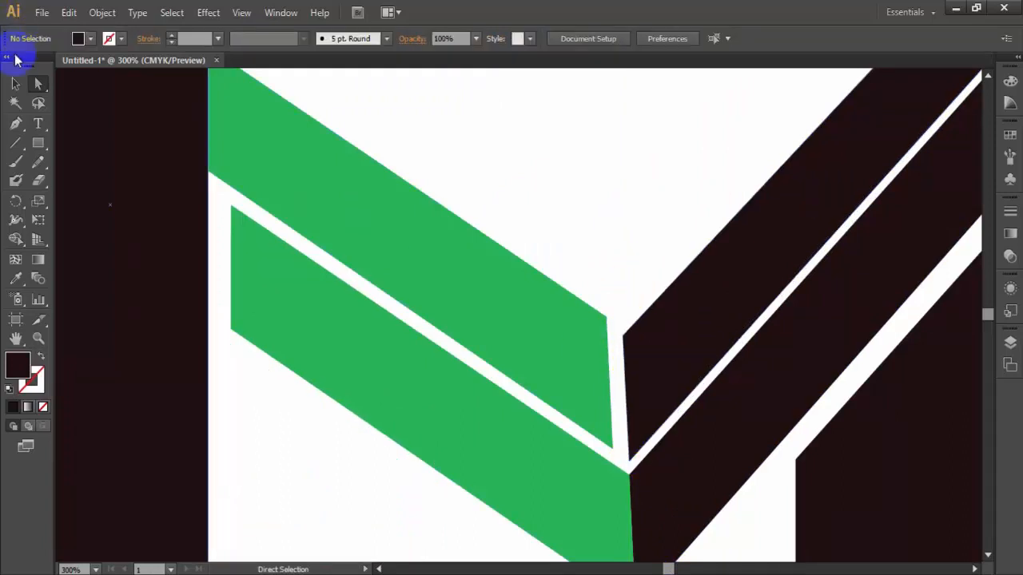
# Step: Move the green copy against the upper dark bar, thin it slightly and snap its inner-end corners to the bar
pyautogui.moveTo(560, 358); pyautogui.dragTo(574, 370)
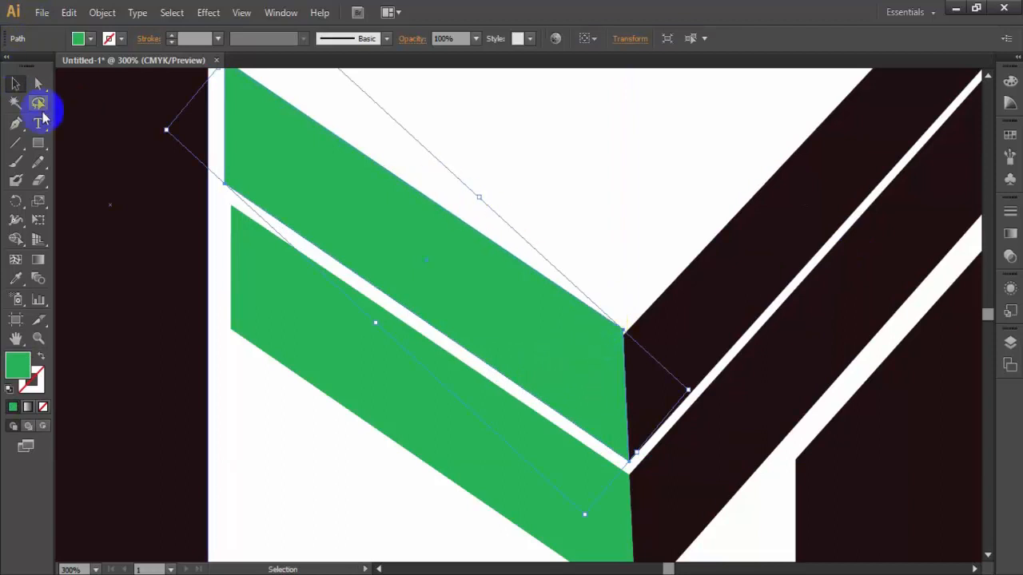
pyautogui.click(16, 86)
pyautogui.moveTo(479, 198); pyautogui.dragTo(475, 200)
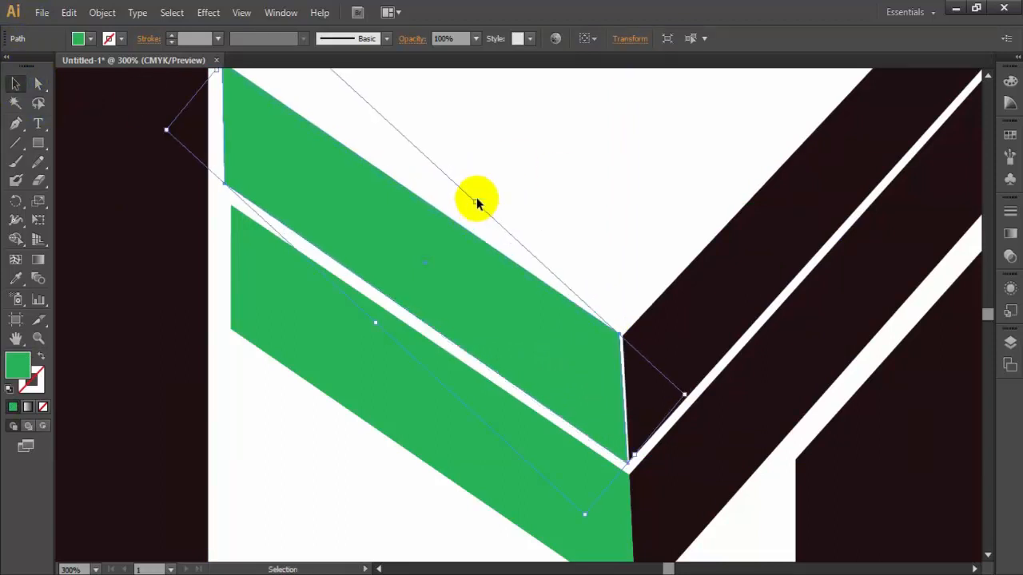
pyautogui.click(36, 83)
pyautogui.moveTo(619, 334); pyautogui.dragTo(623, 336)
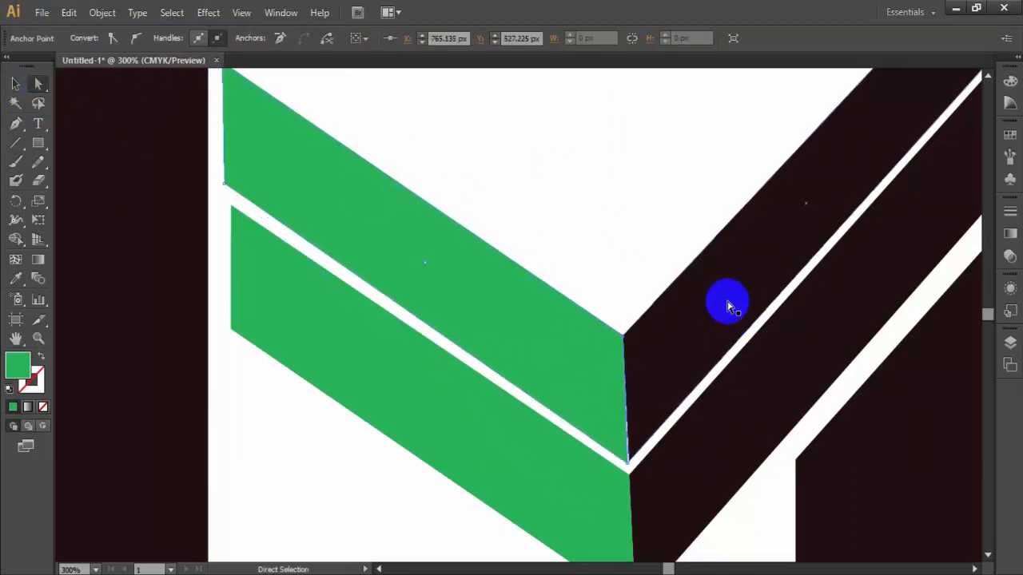
pyautogui.moveTo(627, 463)
pyautogui.mouseDown()
pyautogui.moveTo(651, 347)
pyautogui.moveTo(632, 460)
pyautogui.mouseUp()
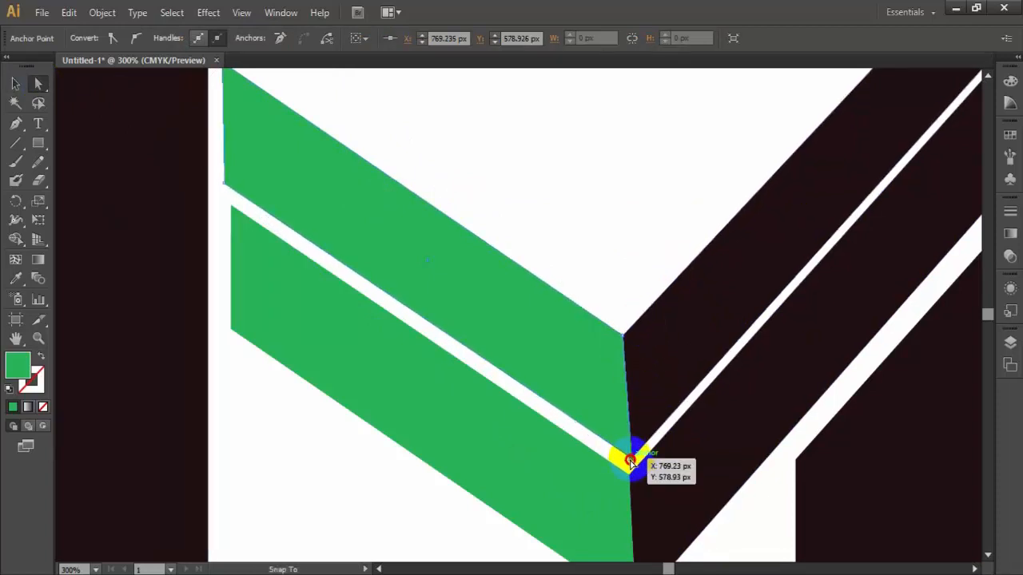
pyautogui.click(601, 242)
# Step: Pull in the upper green arm's outer end to align vertically with the lower green arm's end
pyautogui.click(13, 85)
pyautogui.moveTo(194, 96); pyautogui.dragTo(230, 91)
pyautogui.click(483, 104)
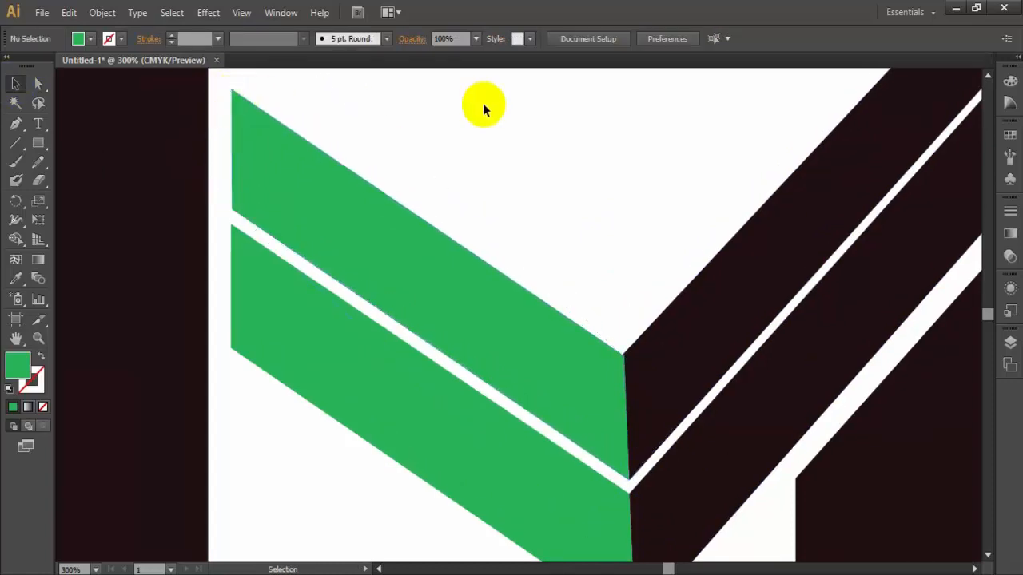
# Step: Widen the upper green arm slightly toward the lower green arm to narrow the gap between them
pyautogui.scroll(-3, 488, 144)
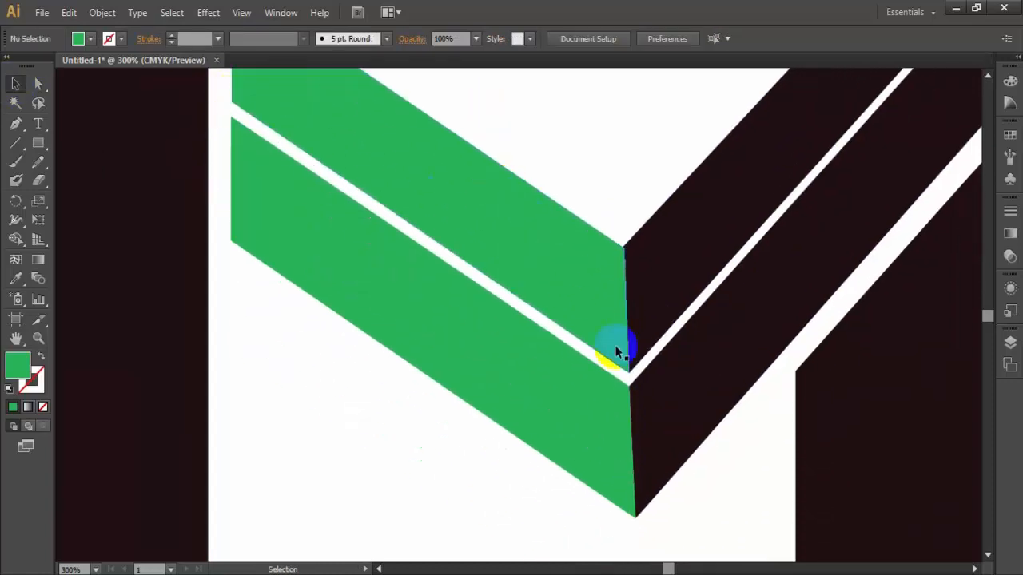
pyautogui.scroll(-1, 619, 316)
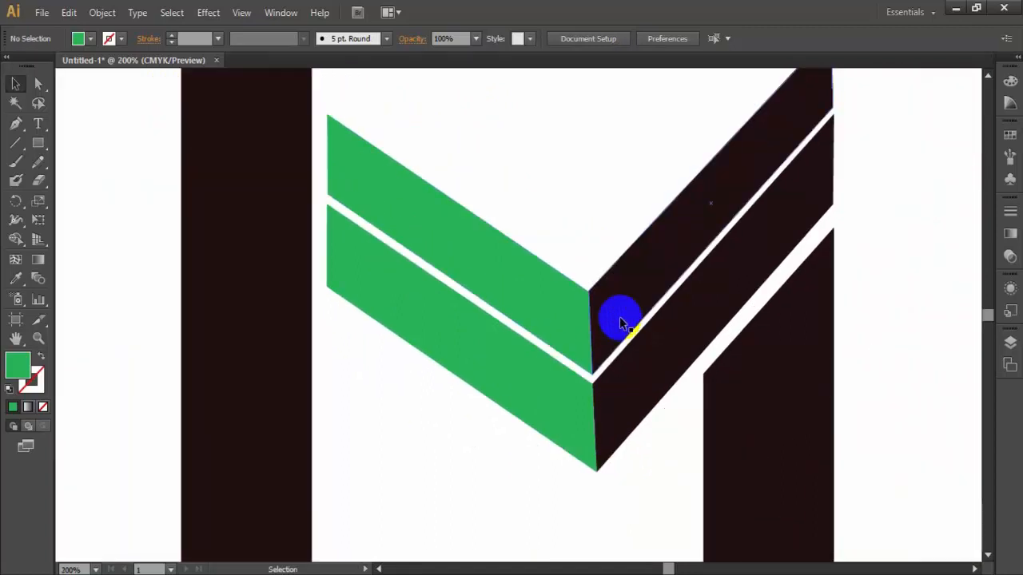
pyautogui.scroll(-3, 622, 322)
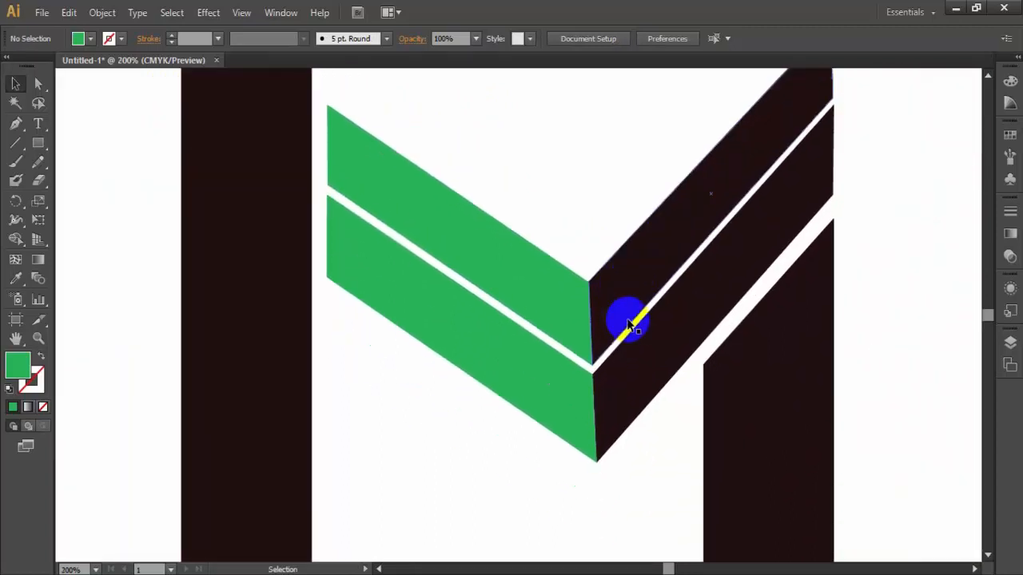
pyautogui.scroll(1, 623, 320)
pyautogui.scroll(1, 628, 326)
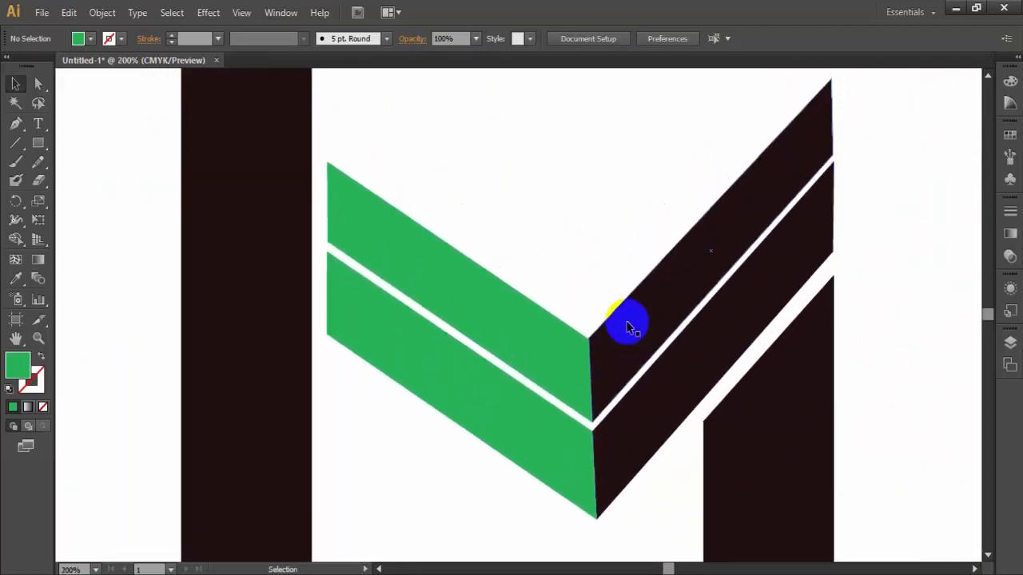
pyautogui.click(496, 323)
pyautogui.moveTo(423, 334); pyautogui.dragTo(425, 334)
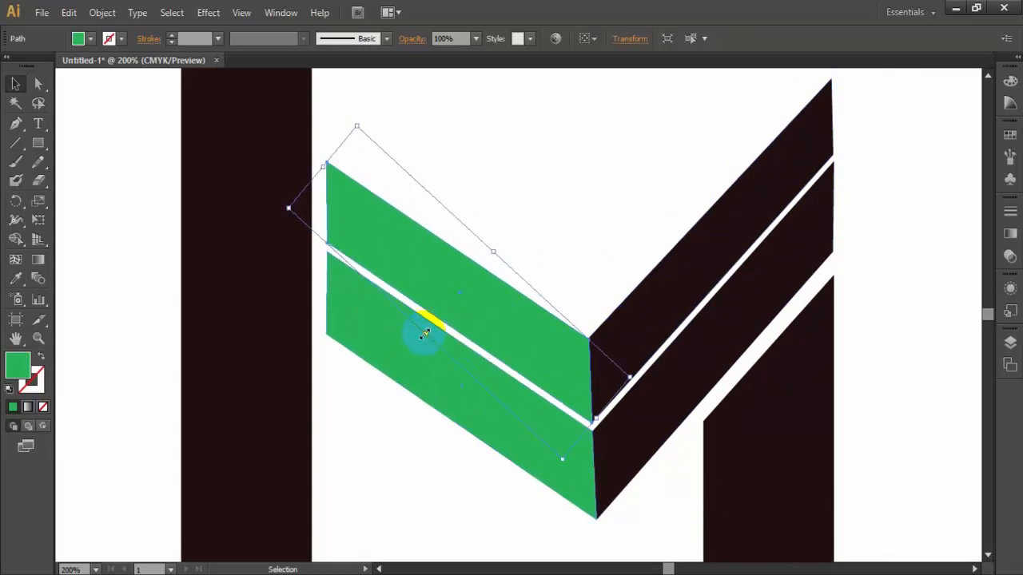
pyautogui.click(614, 209)
pyautogui.click(588, 336)
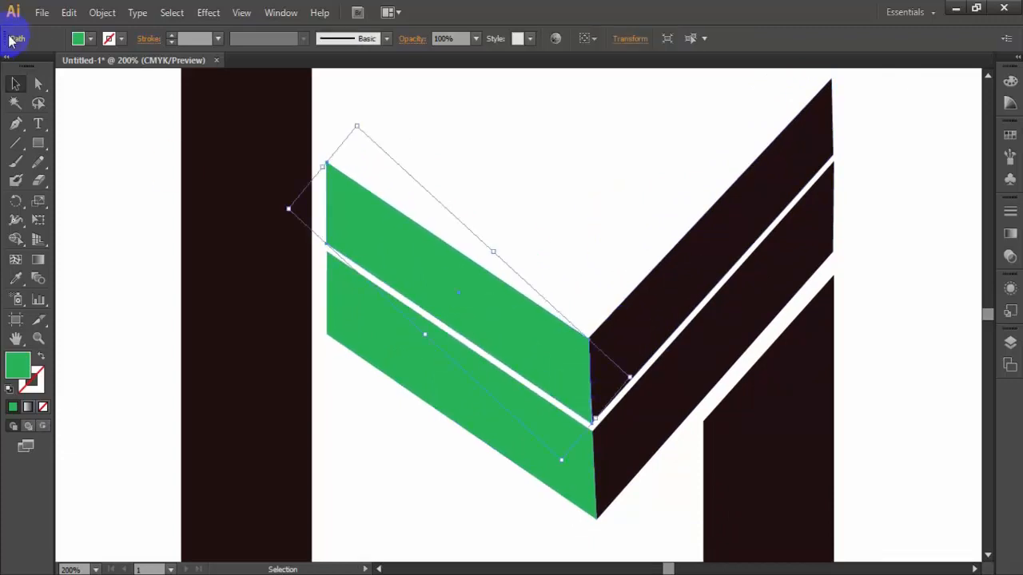
# Step: Snap the upper green arm's inner-end bottom and top corners exactly onto the upper dark bar's corners
pyautogui.click(38, 84)
pyautogui.hotkey('ctrl', '+')
pyautogui.scroll(-2, 575, 397)
pyautogui.click(668, 468)
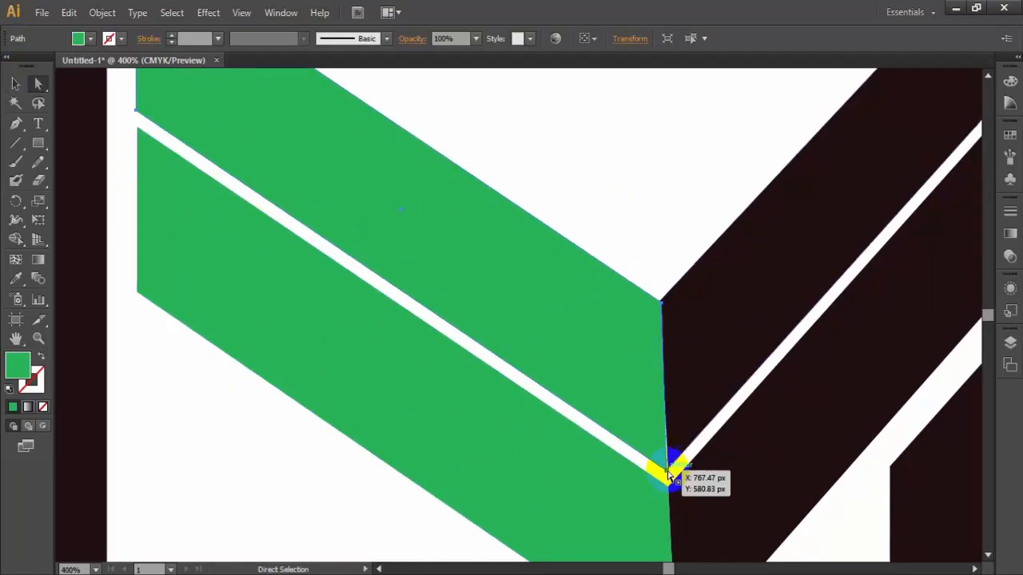
pyautogui.moveTo(668, 470); pyautogui.dragTo(670, 470)
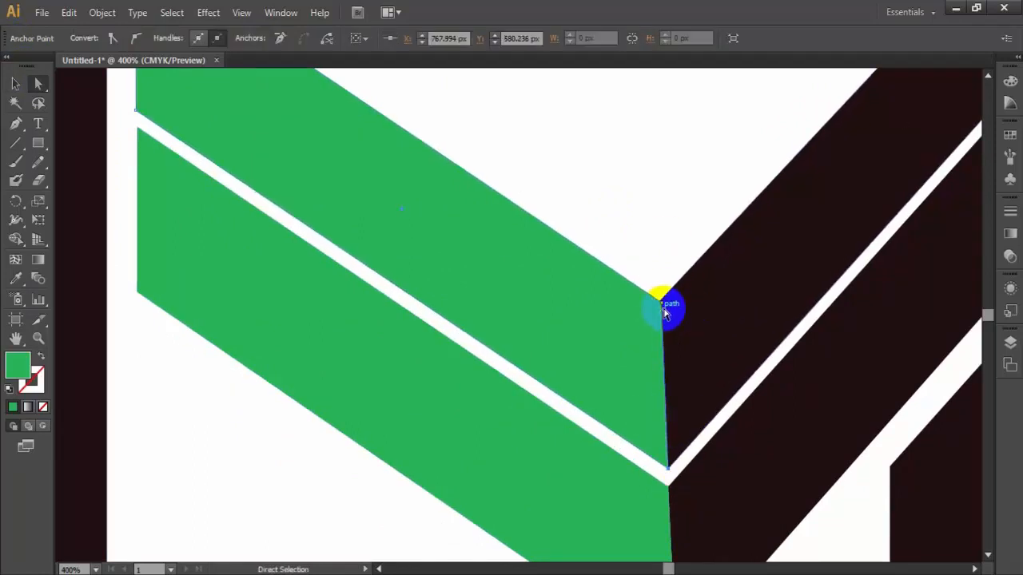
pyautogui.moveTo(662, 302); pyautogui.dragTo(660, 301)
pyautogui.click(659, 256)
pyautogui.scroll(-2, 659, 256)
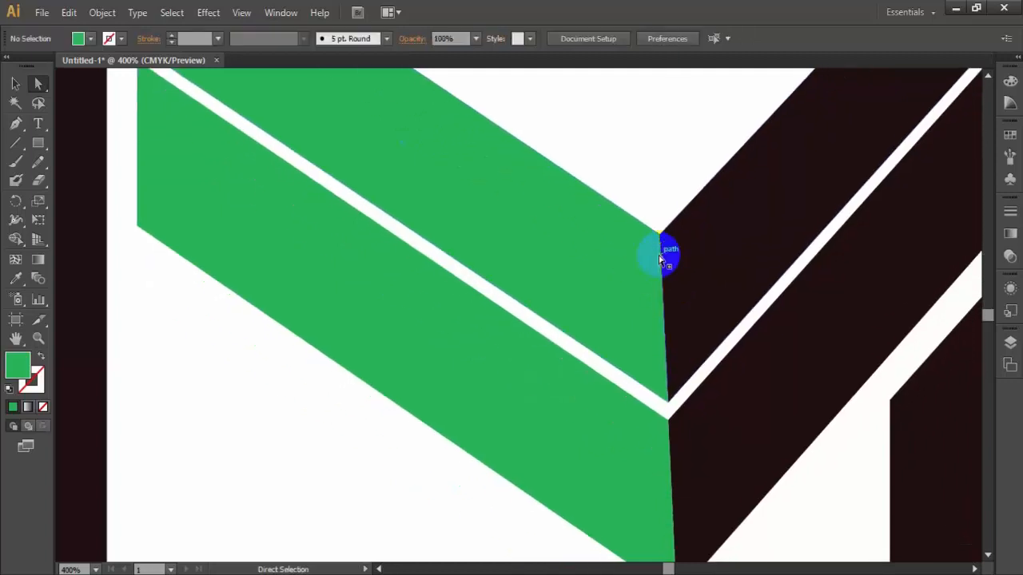
# Step: Adjust the upper green arm's outer end slightly to narrow the gap to the lower green arm
pyautogui.scroll(2, 658, 255)
pyautogui.scroll(4, 657, 256)
pyautogui.click(16, 83)
pyautogui.click(138, 120)
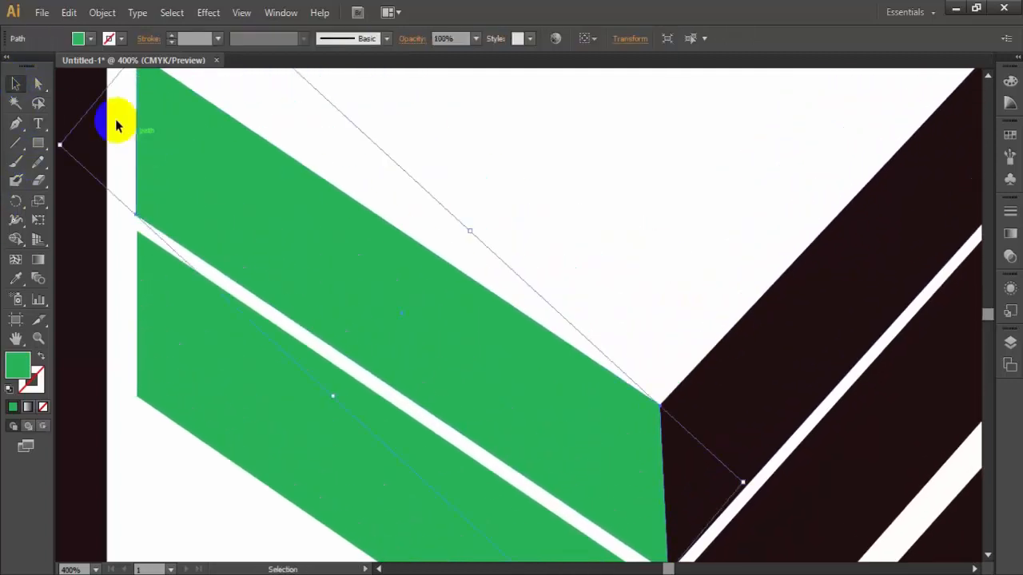
pyautogui.scroll(1, 127, 104)
pyautogui.moveTo(133, 87); pyautogui.dragTo(129, 92)
pyautogui.click(446, 159)
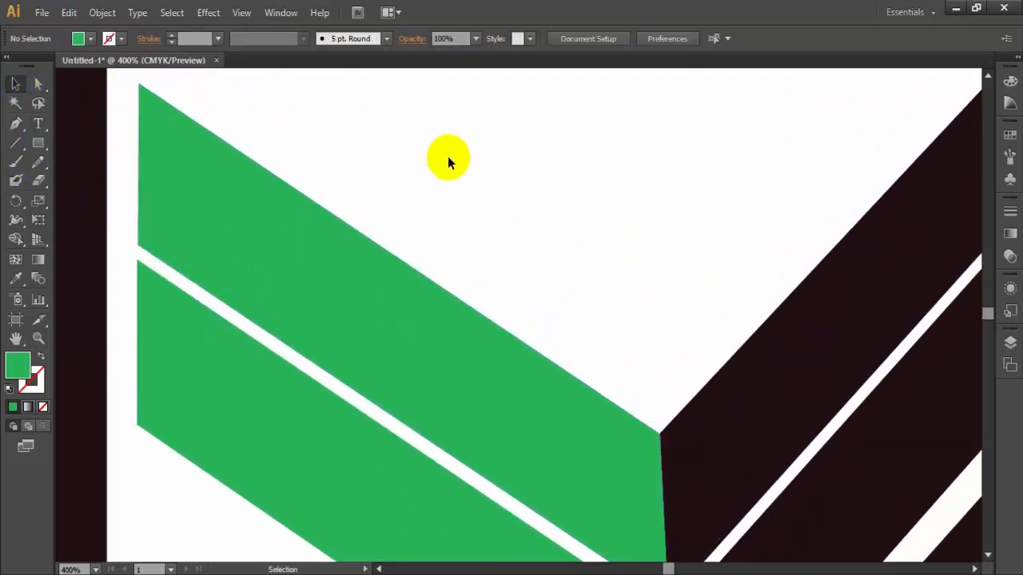
# Step: Extend the upper dark bar slightly outward to bring its outer end in line with the lower dark bar's outer end
pyautogui.hotkey('ctrl', '-')
pyautogui.hotkey('ctrl', '-')
pyautogui.scroll(1, 680, 336)
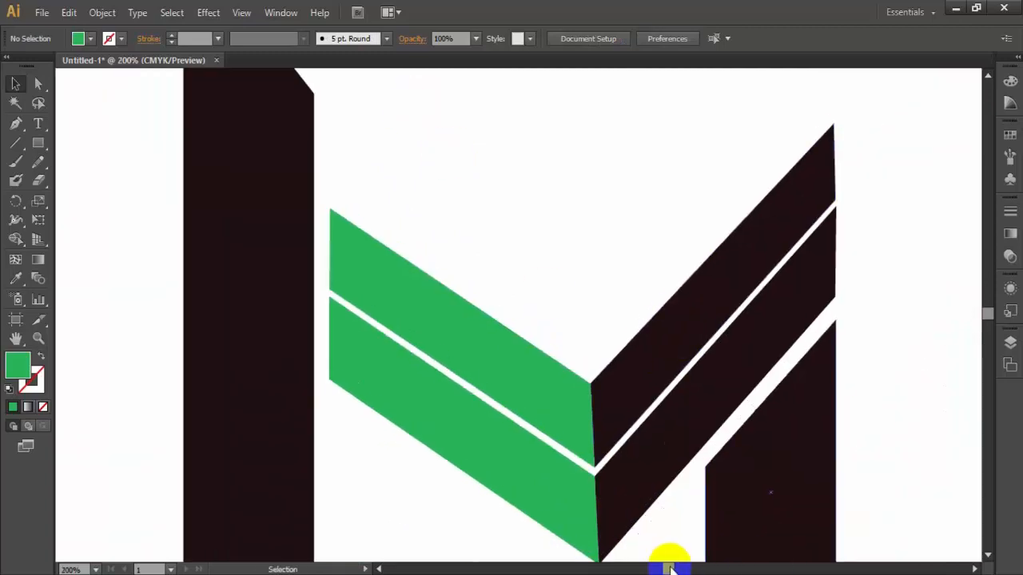
pyautogui.moveTo(669, 567); pyautogui.dragTo(675, 568)
pyautogui.hotkey('ctrl', '+')
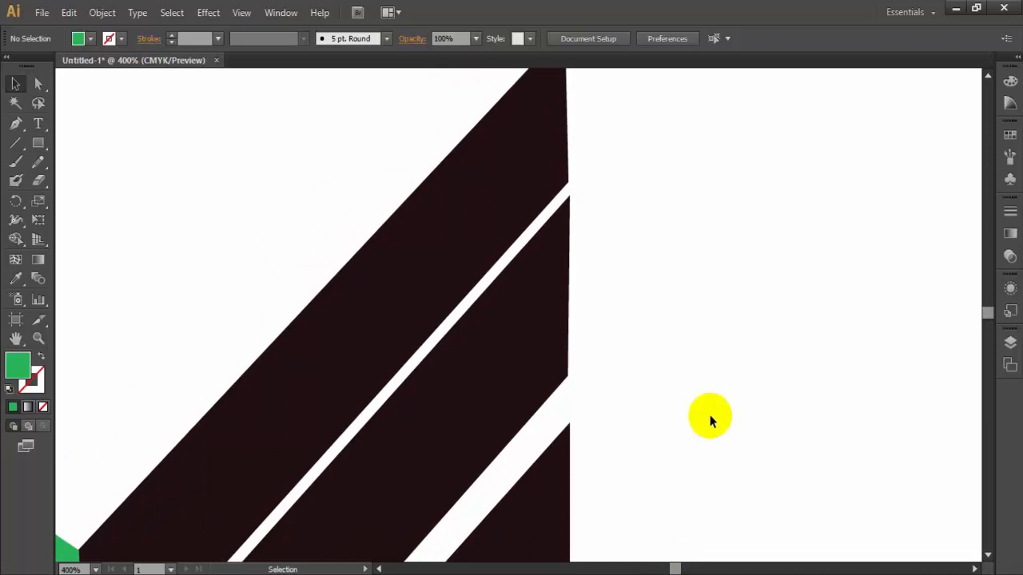
pyautogui.scroll(1, 709, 415)
pyautogui.scroll(-4, 705, 411)
pyautogui.scroll(-5, 704, 411)
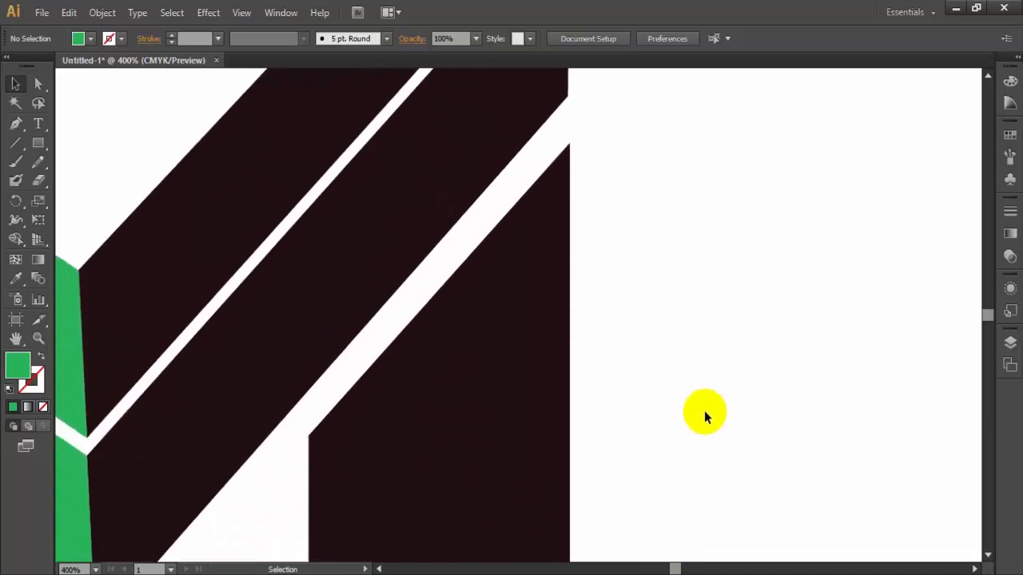
pyautogui.scroll(6, 704, 411)
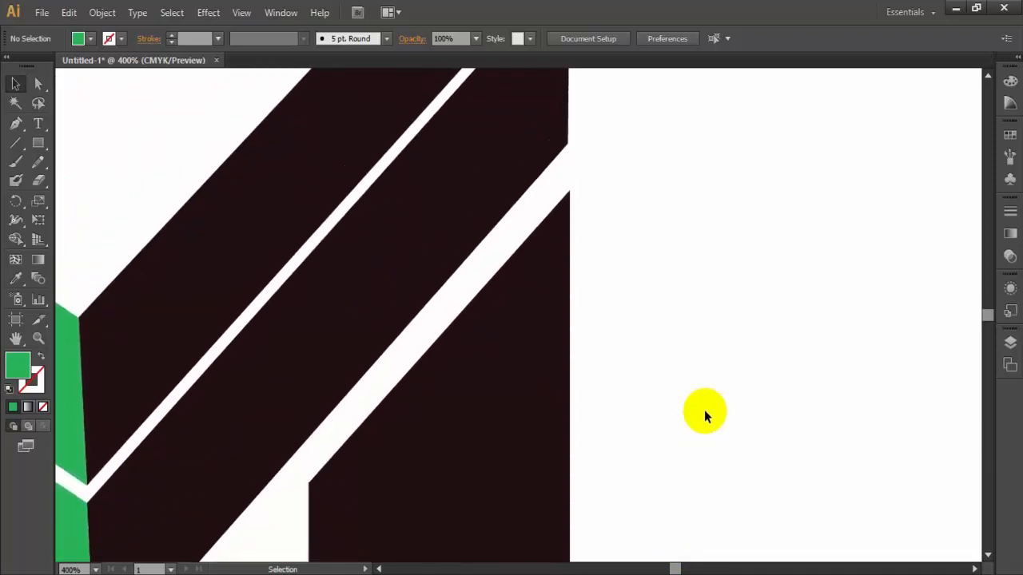
pyautogui.scroll(1, 704, 410)
pyautogui.click(541, 399)
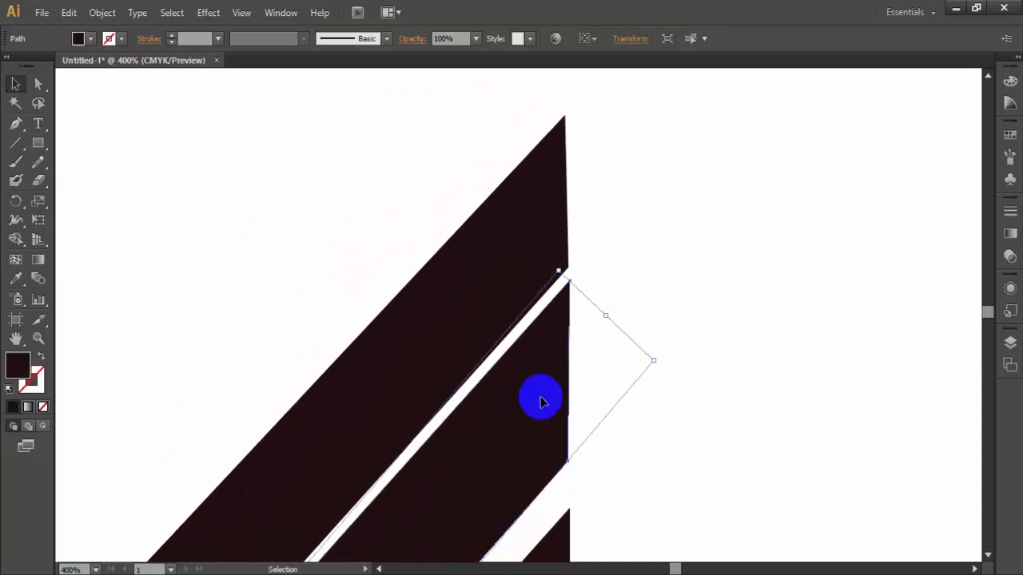
pyautogui.moveTo(584, 140); pyautogui.dragTo(598, 137)
pyautogui.hotkey('ctrl', '+')
pyautogui.hotkey('ctrl', '+')
pyautogui.scroll(8, 598, 138)
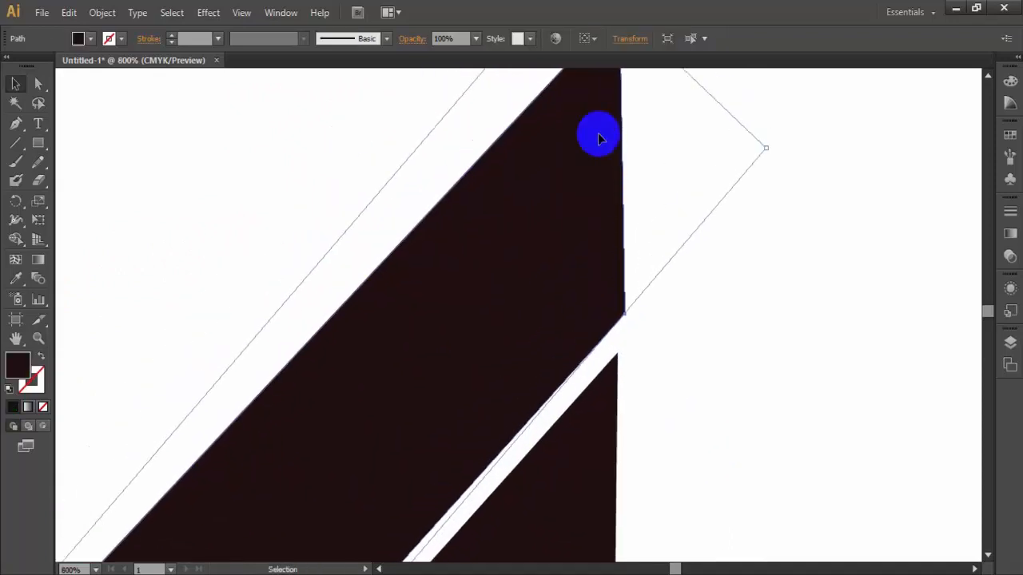
# Step: Shift the upper dark bar's top outer corner slightly outward to straighten its outer edge vertically
pyautogui.click(39, 82)
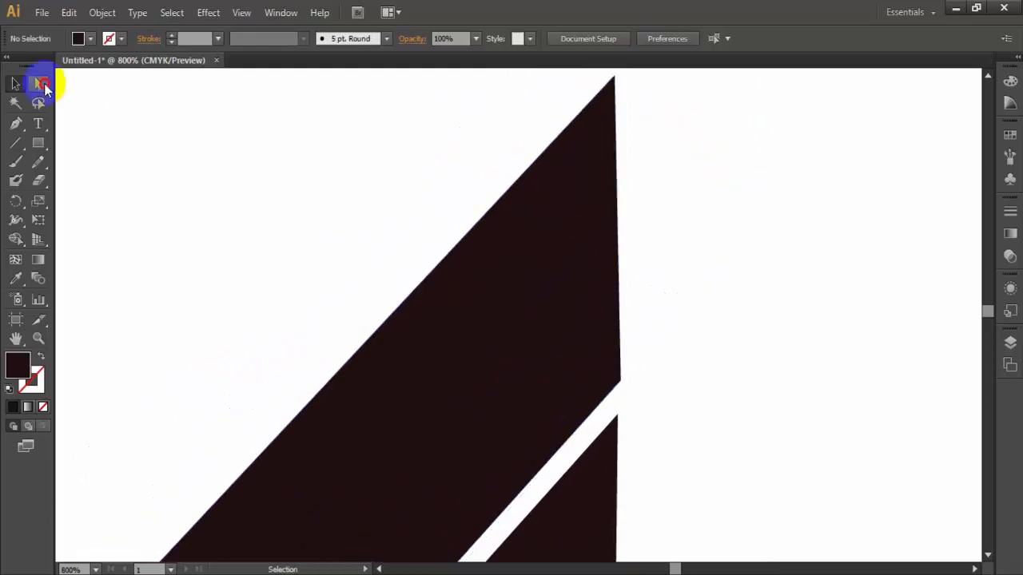
pyautogui.scroll(1, 599, 100)
pyautogui.moveTo(615, 93); pyautogui.dragTo(617, 91)
pyautogui.click(724, 162)
pyautogui.scroll(-3, 724, 162)
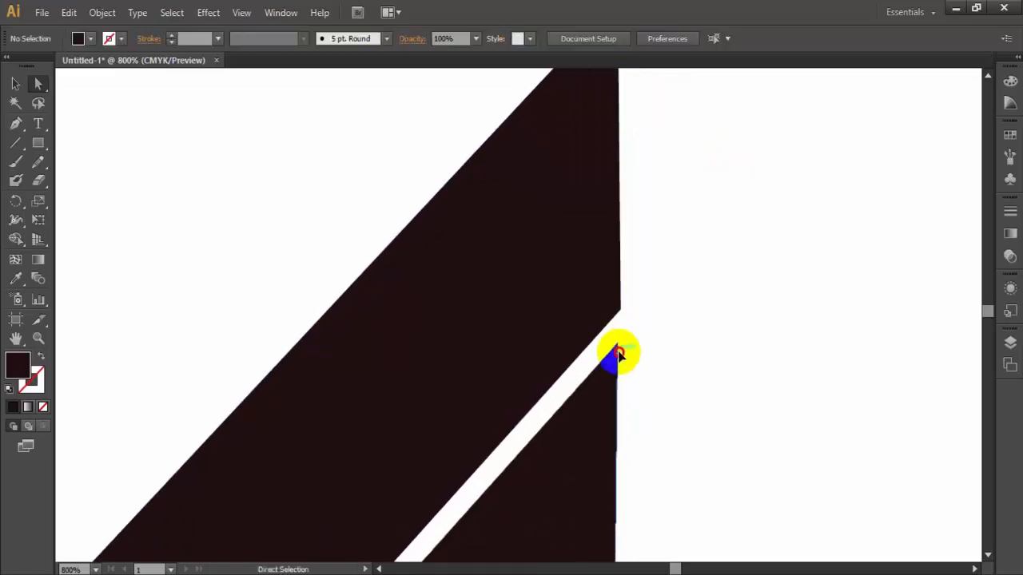
# Step: Shorten the upper dark bar slightly at its outer end to match the vertical edge of the lower dark bar and post
pyautogui.click(616, 354)
pyautogui.click(15, 83)
pyautogui.scroll(2, 724, 117)
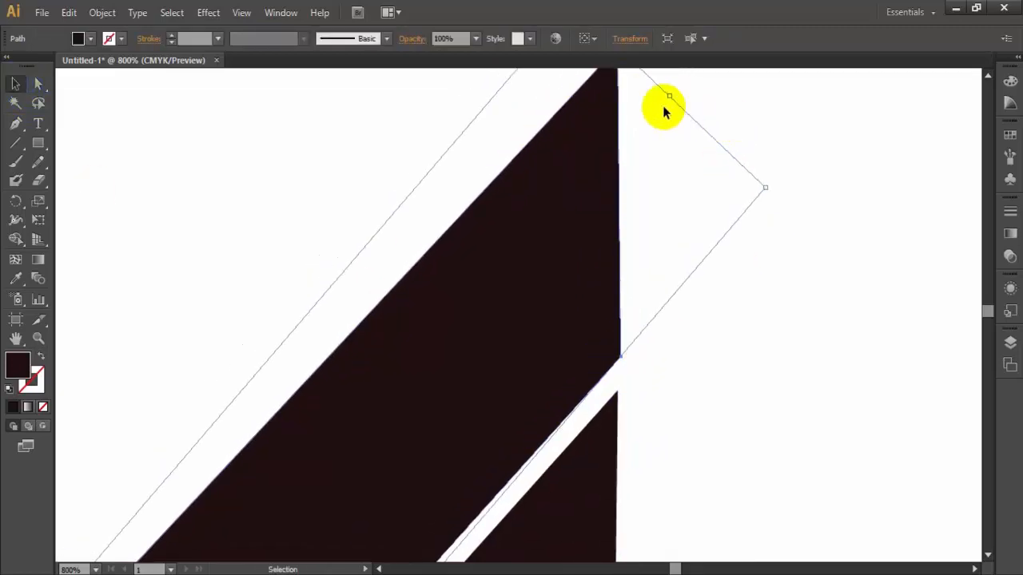
pyautogui.moveTo(668, 95); pyautogui.dragTo(664, 96)
pyautogui.click(826, 216)
pyautogui.scroll(-5, 826, 216)
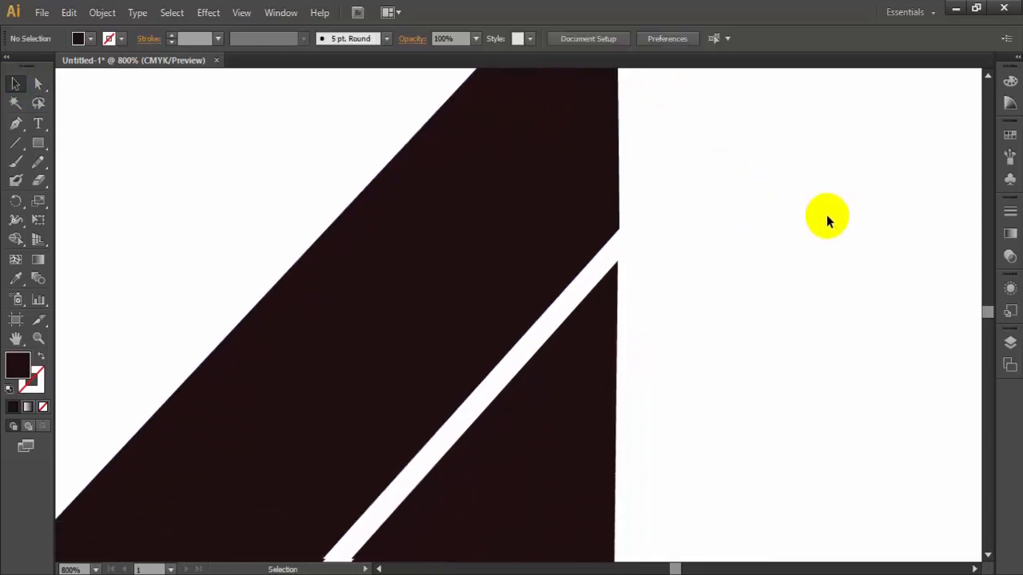
pyautogui.scroll(-12, 825, 215)
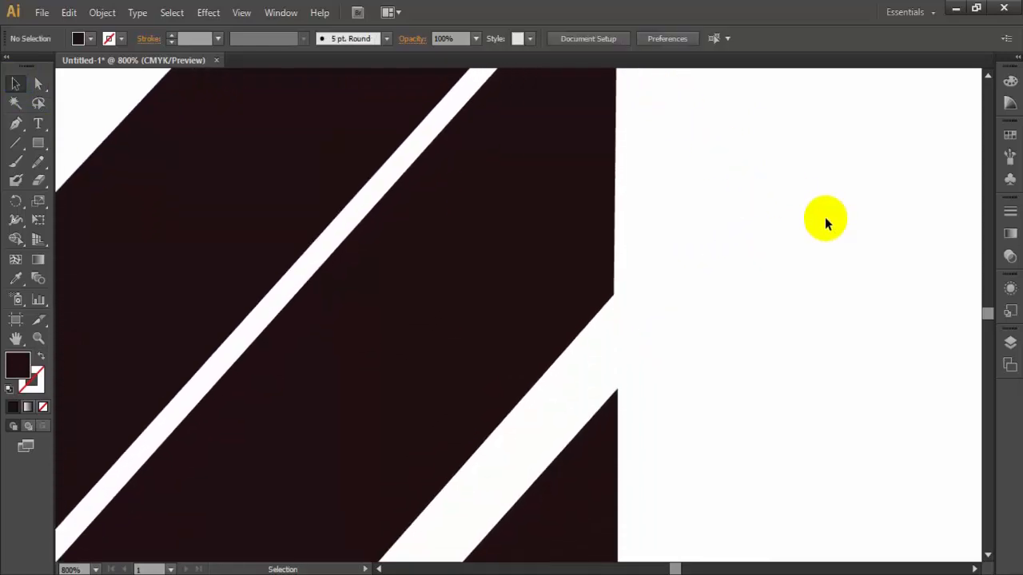
pyautogui.hotkey('ctrl', '1')
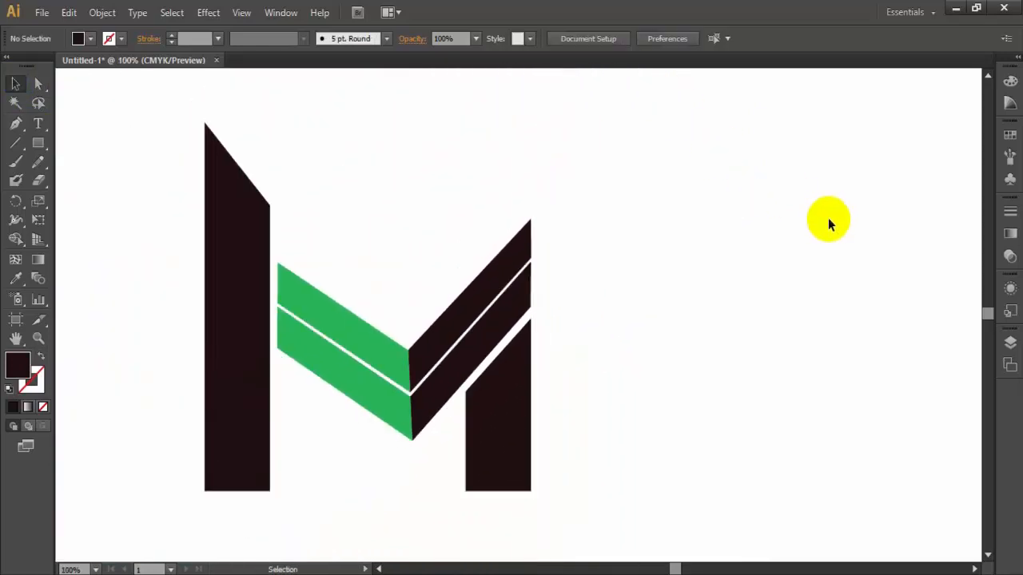
# Step: Shorten the tall bar from its top so its slanted end sits just above the green arms' outer ends
pyautogui.click(232, 240)
pyautogui.moveTo(237, 121); pyautogui.dragTo(237, 191)
pyautogui.click(326, 157)
pyautogui.click(236, 231)
pyautogui.click(295, 162)
# Step: Examine the M's proportions, gaps and edge alignment up close and at full view
pyautogui.hotkey('ctrl', '+')
pyautogui.moveTo(675, 569); pyautogui.dragTo(670, 569)
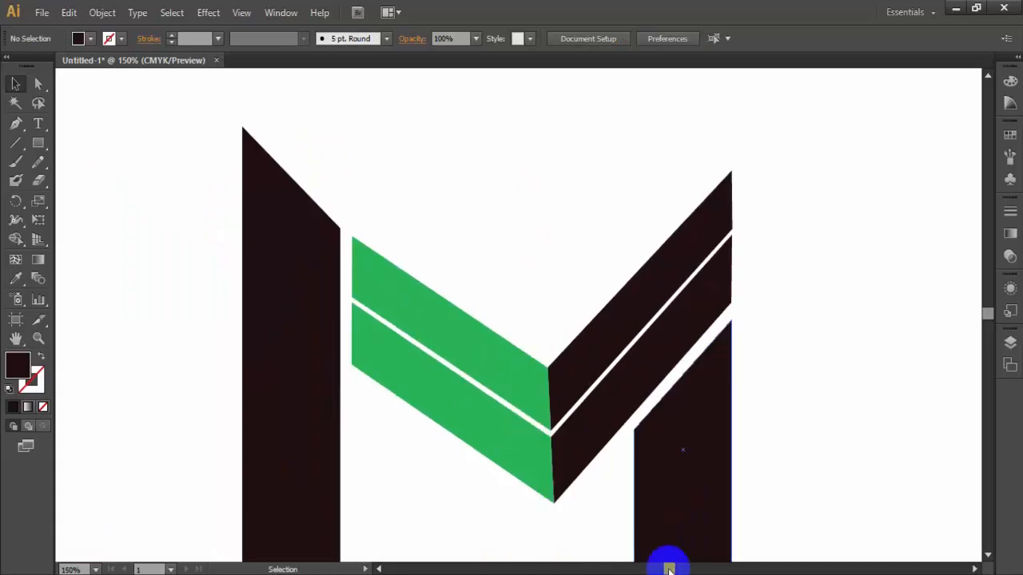
pyautogui.hotkey('ctrl', '+')
pyautogui.scroll(3, 518, 272)
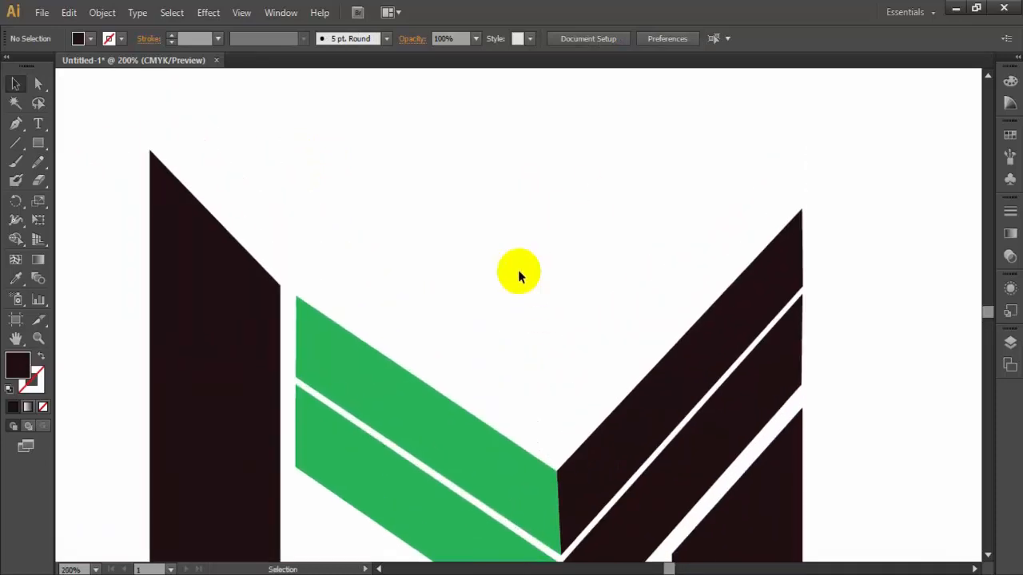
pyautogui.scroll(-3, 519, 272)
pyautogui.scroll(-5, 518, 276)
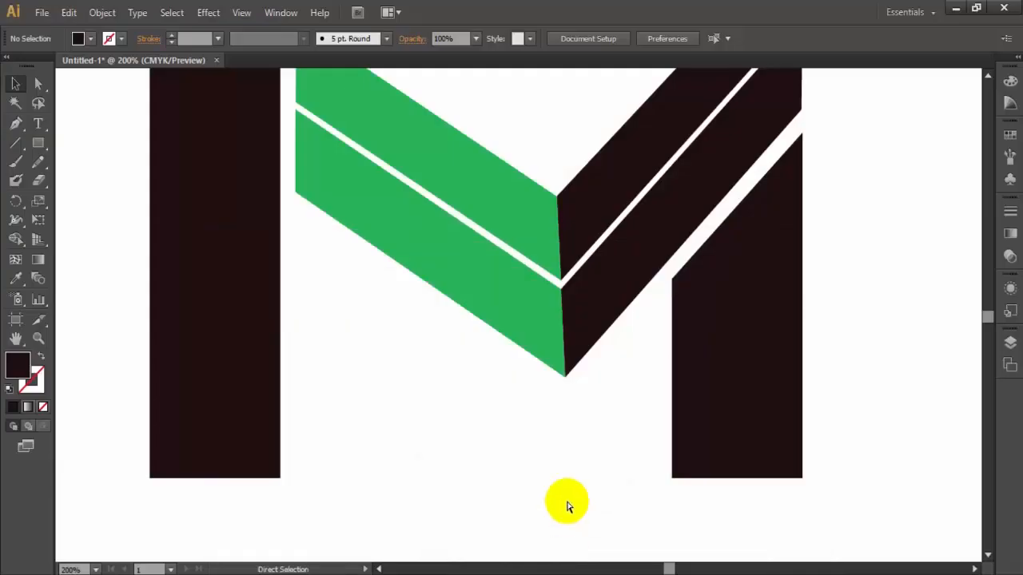
pyautogui.hotkey('ctrl', '-')
pyautogui.hotkey('ctrl', '-')
pyautogui.hotkey('ctrl', '-')
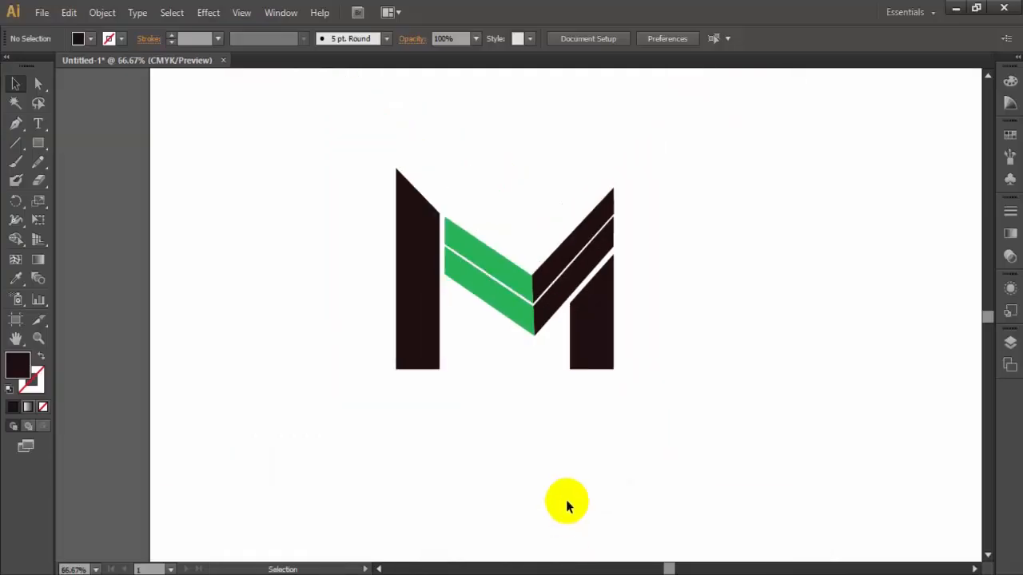
pyautogui.hotkey('ctrl', '-')
pyautogui.moveTo(671, 569); pyautogui.dragTo(681, 570)
# Step: Group all of the M's shapes and move the group to the horizontal middle of the artboard
pyautogui.moveTo(263, 165); pyautogui.dragTo(509, 407)
pyautogui.moveTo(351, 331); pyautogui.dragTo(436, 334)
pyautogui.click(269, 235)
pyautogui.moveTo(270, 238); pyautogui.dragTo(528, 408)
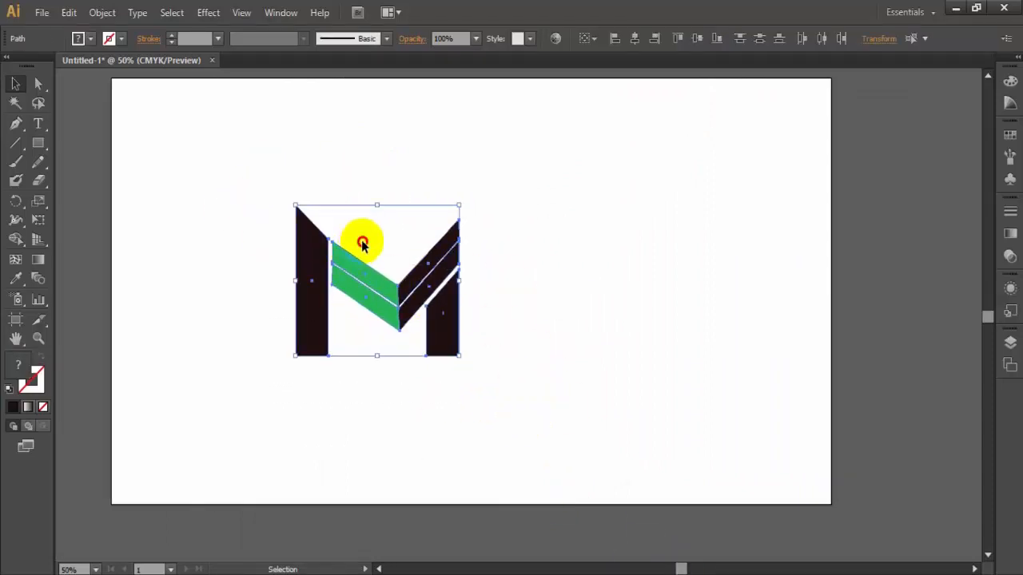
pyautogui.click(299, 205)
pyautogui.moveTo(257, 188); pyautogui.dragTo(490, 386)
pyautogui.rightClick(372, 235)
pyautogui.click(409, 304)
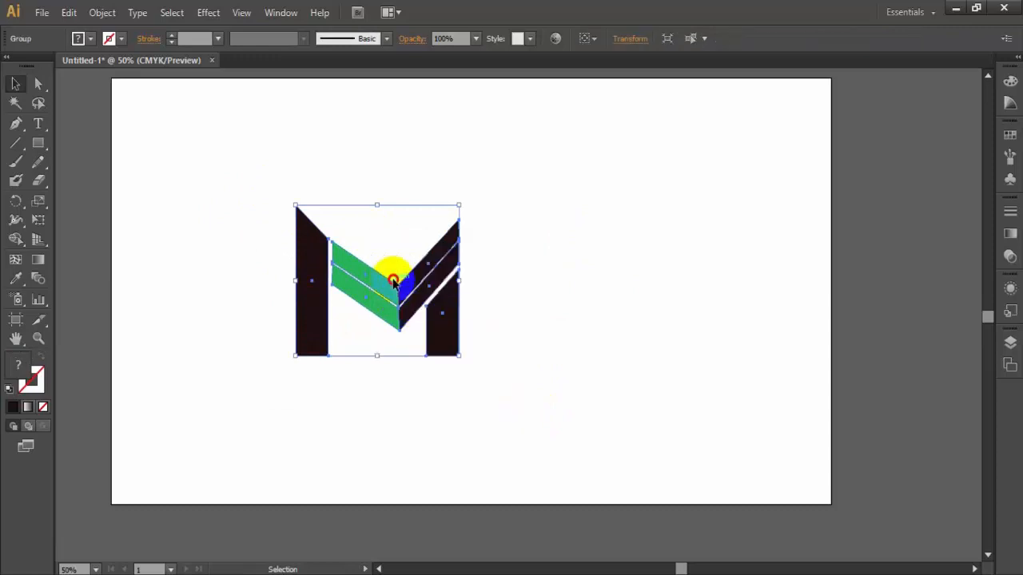
pyautogui.doubleClick(392, 279)
pyautogui.hotkey('ctrl', 'z')
pyautogui.rightClick(382, 236)
pyautogui.click(407, 307)
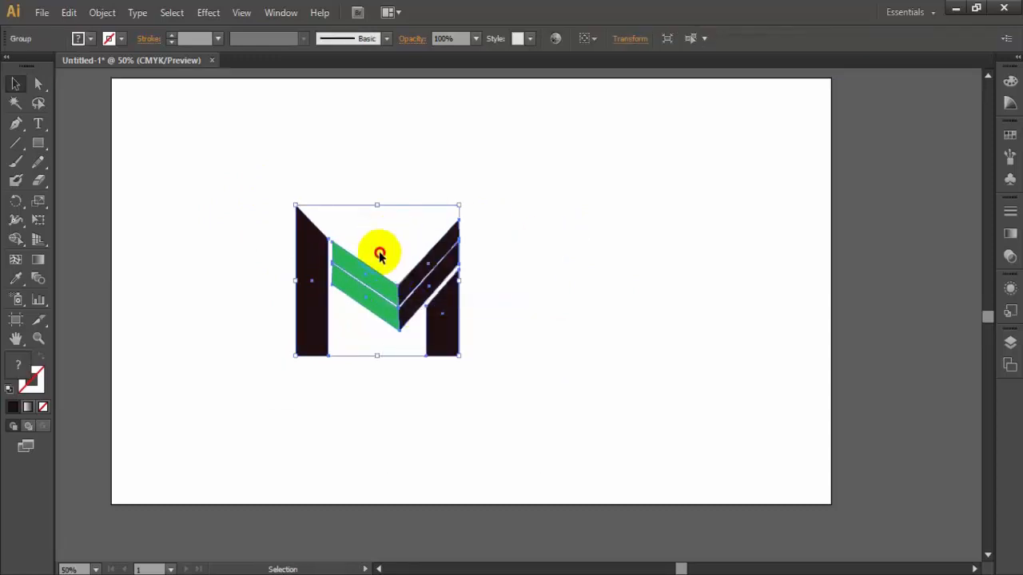
pyautogui.moveTo(386, 276); pyautogui.dragTo(468, 251)
pyautogui.click(632, 276)
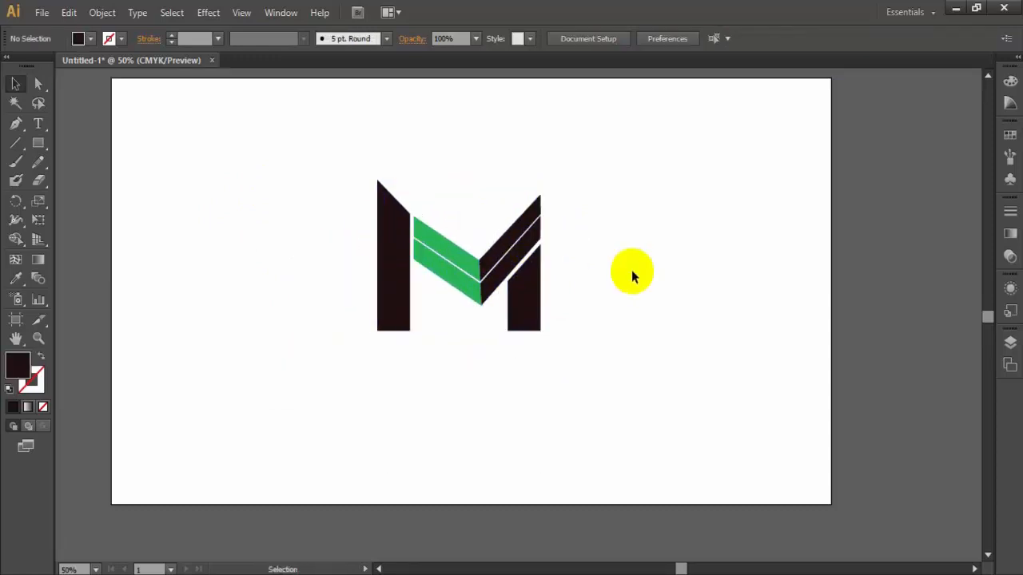
# Step: Ungroup the M's shapes and recolour the upper check mark light green and the lower check mark darker green
pyautogui.moveTo(359, 147); pyautogui.dragTo(624, 409)
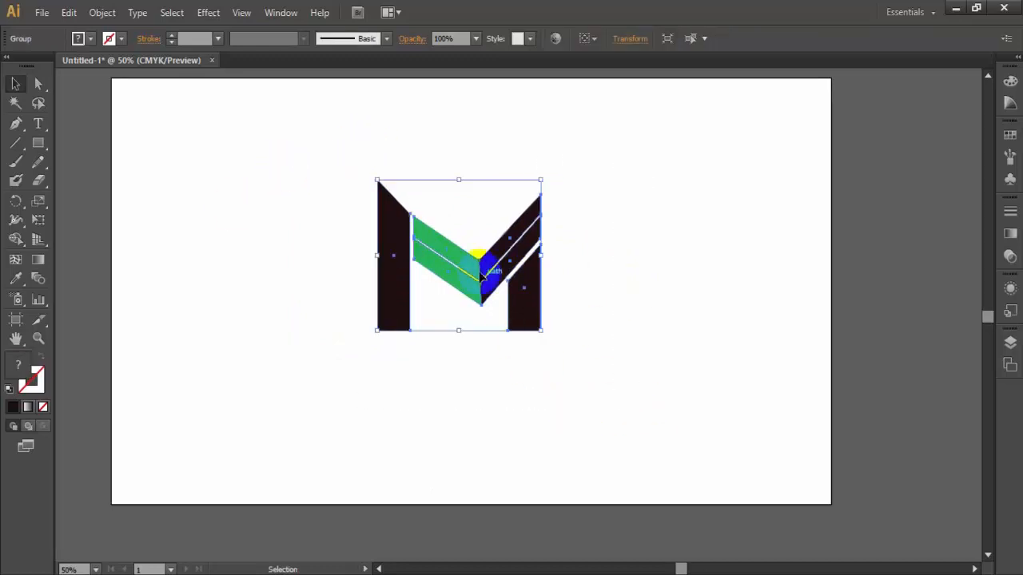
pyautogui.rightClick(480, 272)
pyautogui.click(522, 363)
pyautogui.click(595, 308)
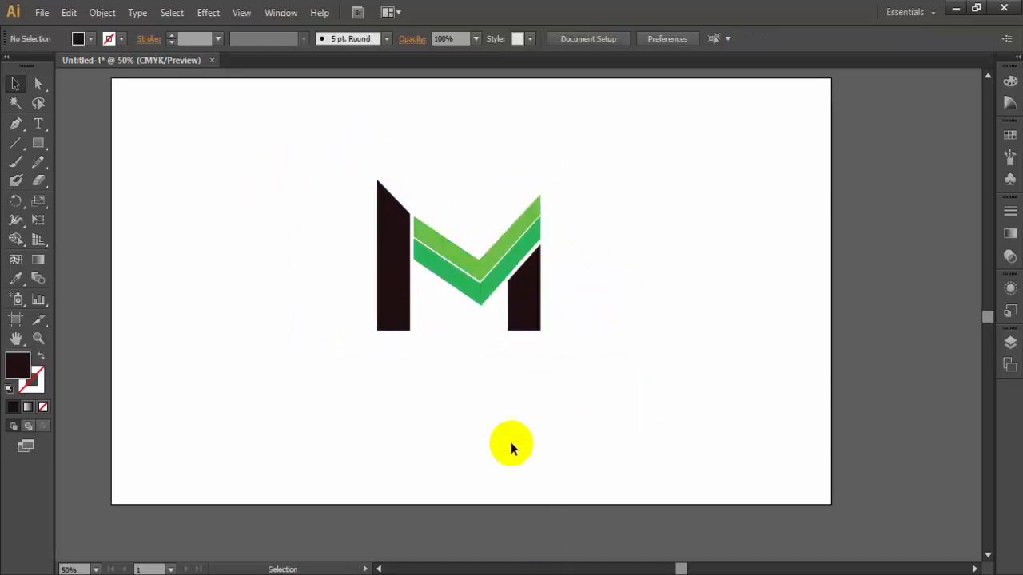
# Step: Add the text META CHECK below the M in Myriad Pro at 18 pt
pyautogui.click(39, 124)
pyautogui.click(377, 369)
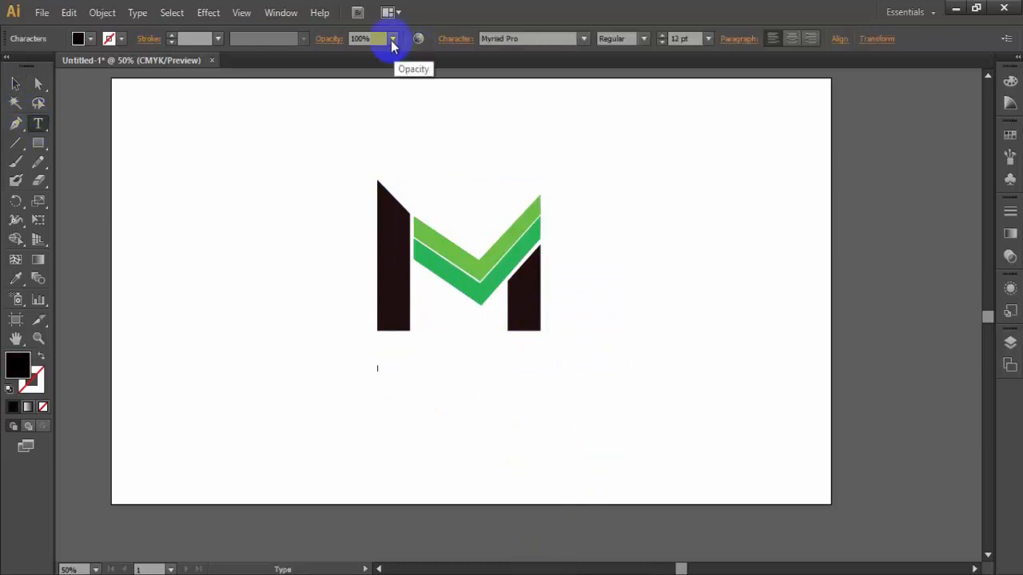
pyautogui.click(707, 39)
pyautogui.click(708, 201)
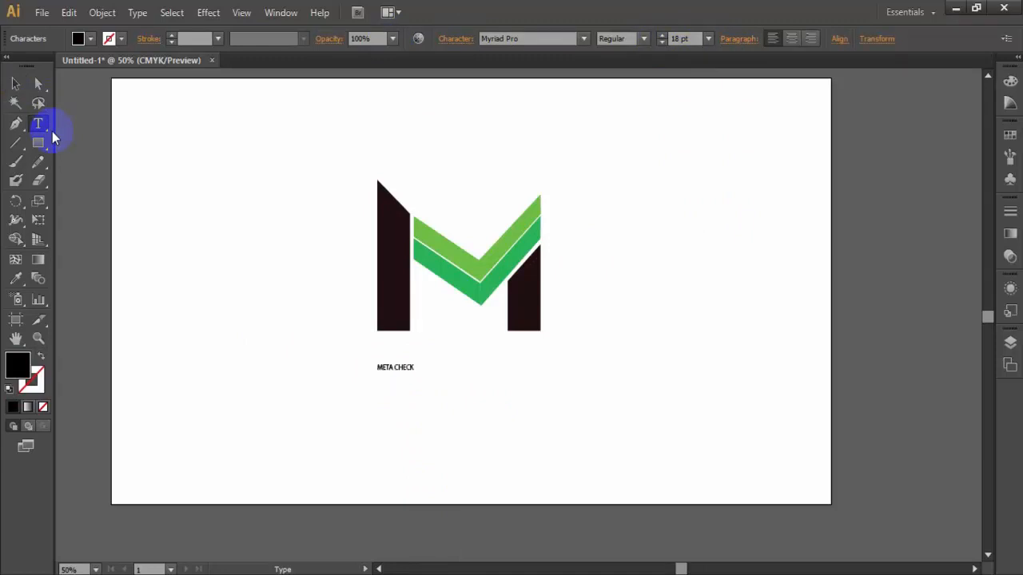
# Step: Enlarge the META CHECK text to 72 pt and set its style to Bold
pyautogui.moveTo(375, 366); pyautogui.dragTo(415, 368)
pyautogui.click(708, 38)
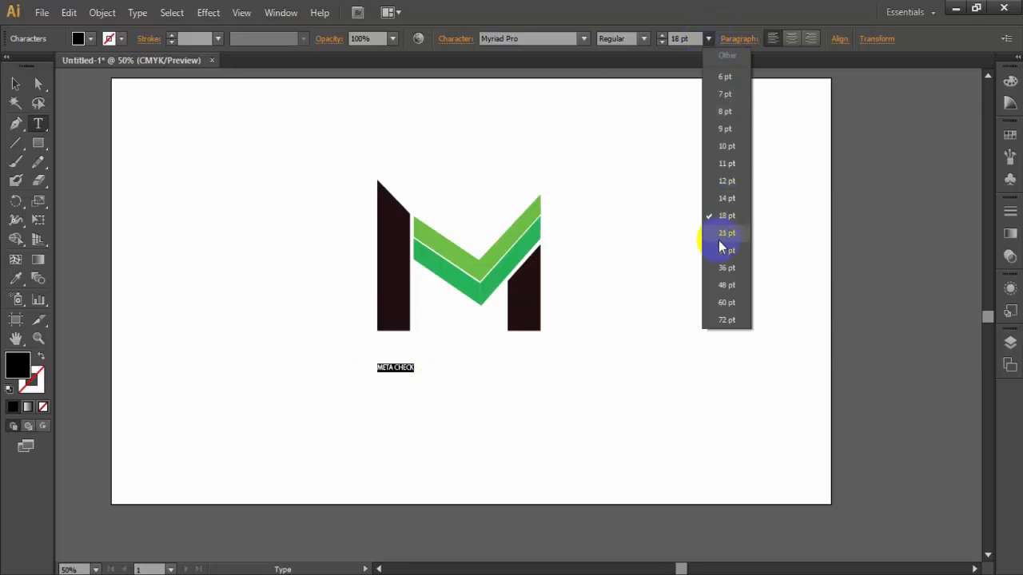
pyautogui.click(719, 208)
pyautogui.click(708, 39)
pyautogui.click(733, 294)
pyautogui.click(708, 39)
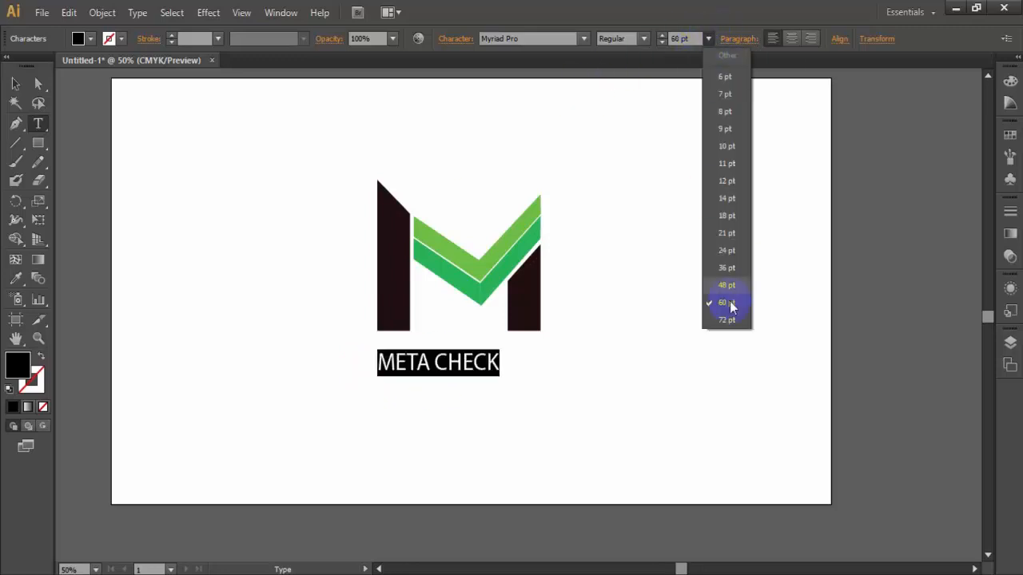
pyautogui.click(731, 312)
pyautogui.click(643, 38)
pyautogui.click(621, 190)
pyautogui.click(616, 350)
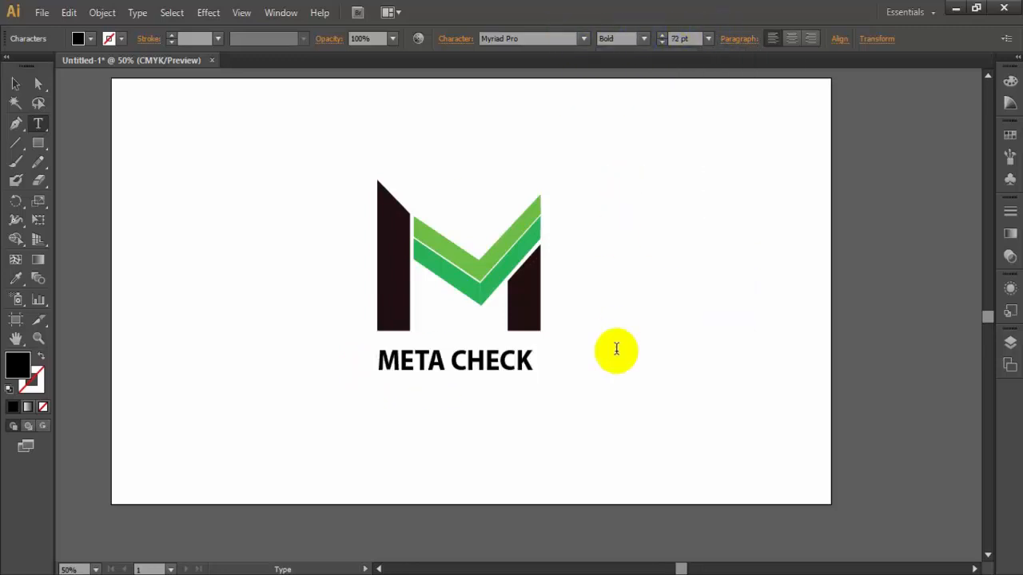
# Step: Colour the word META with the green sampled from the lower check mark using the Eyedropper
pyautogui.doubleClick(446, 365)
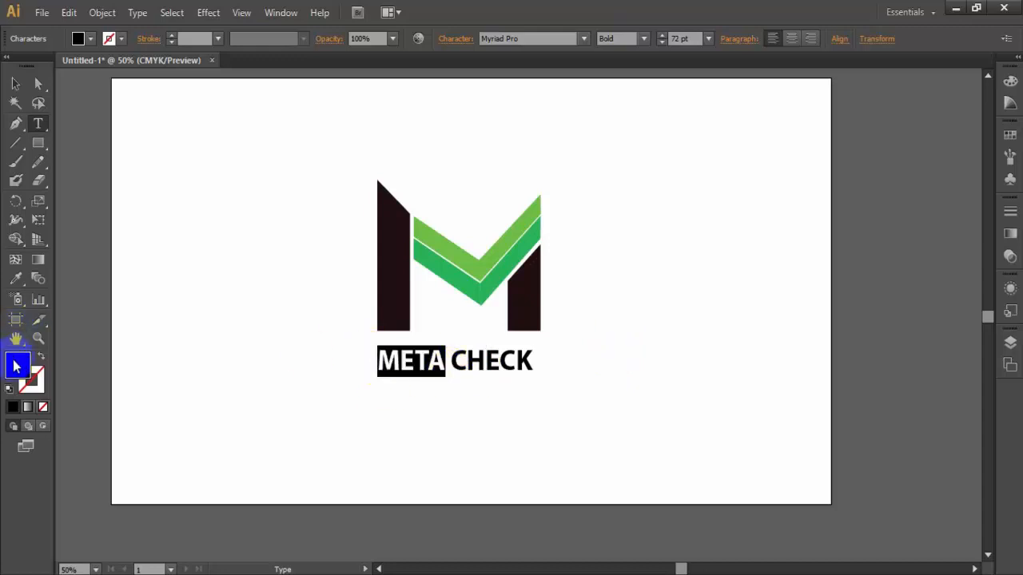
pyautogui.click(455, 277)
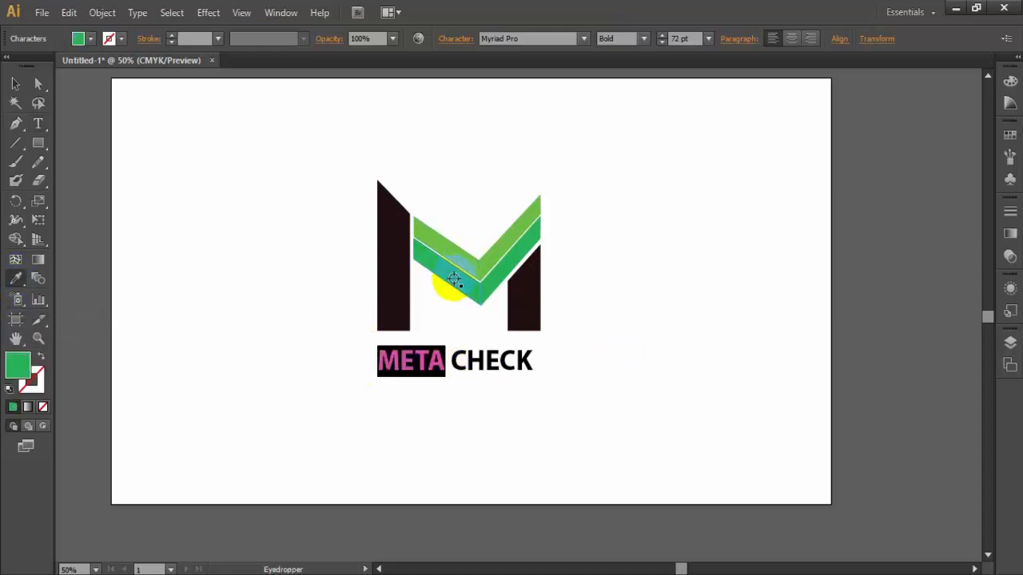
pyautogui.click(326, 342)
pyautogui.click(445, 279)
pyautogui.press('v')
pyautogui.click(185, 248)
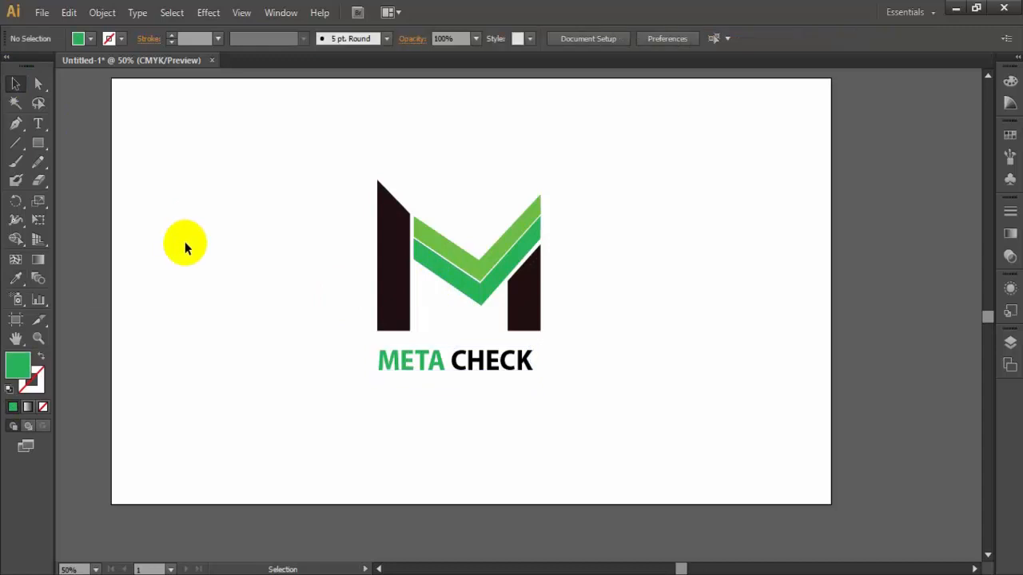
# Step: Check the MetaCheck.jpg reference and insert spaces between the letters of META
pyautogui.click(573, 574)
pyautogui.click(572, 574)
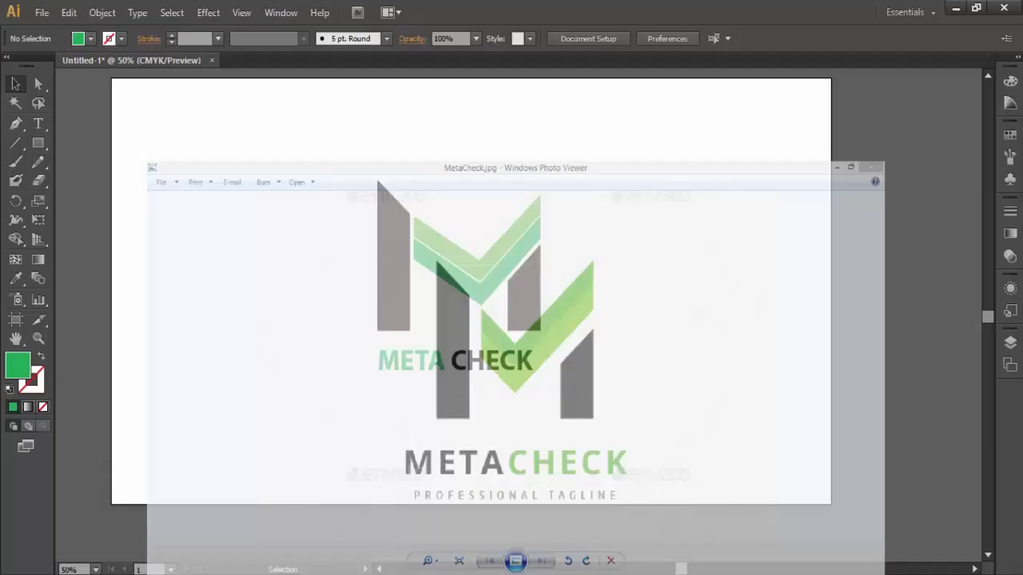
pyautogui.click(36, 125)
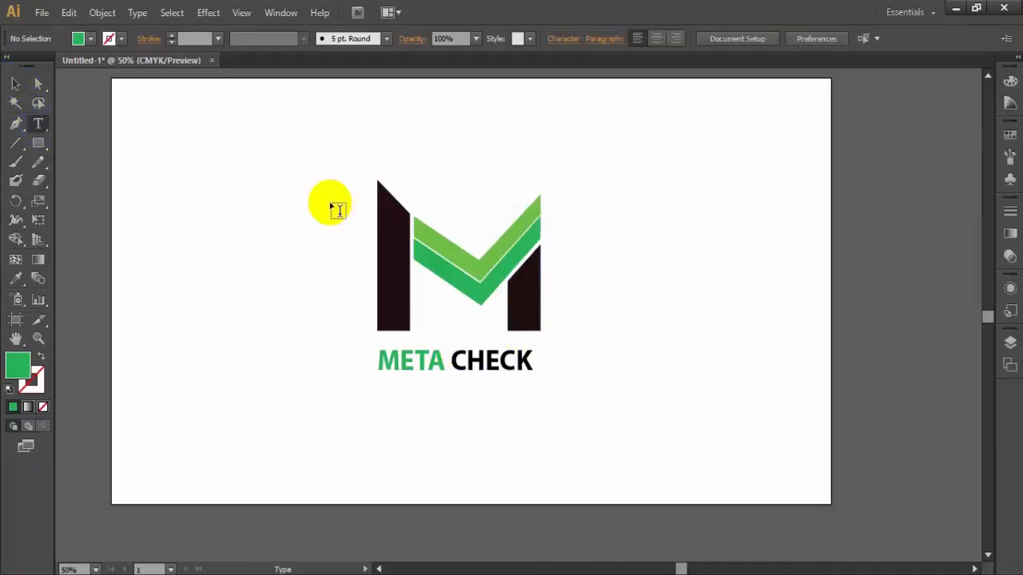
pyautogui.click(400, 360)
pyautogui.click(422, 361)
pyautogui.click(441, 364)
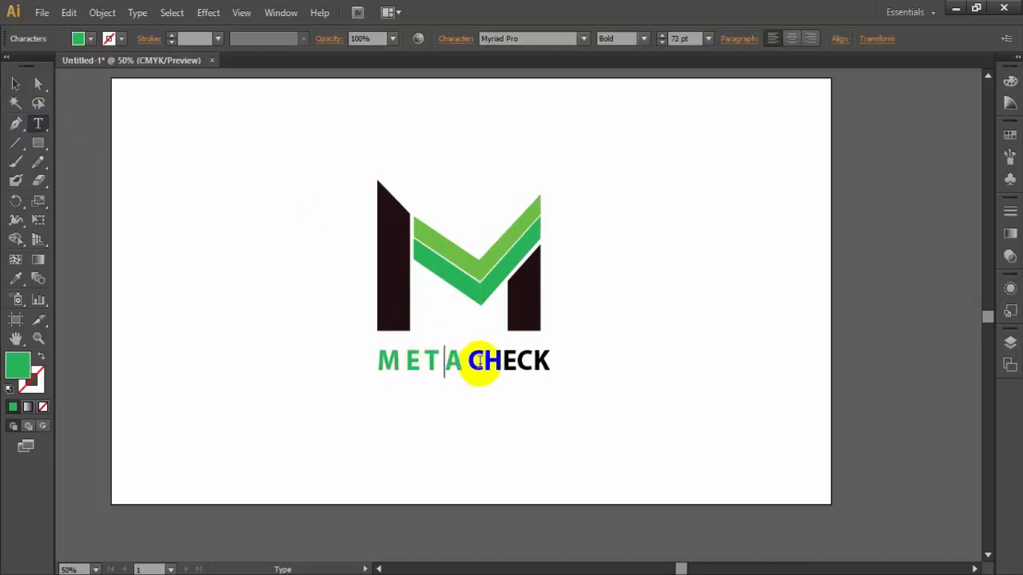
# Step: Insert spaces between the letters of CHECK to match the spacing of META and finish editing the text
pyautogui.click(472, 365)
pyautogui.click(493, 363)
pyautogui.click(523, 362)
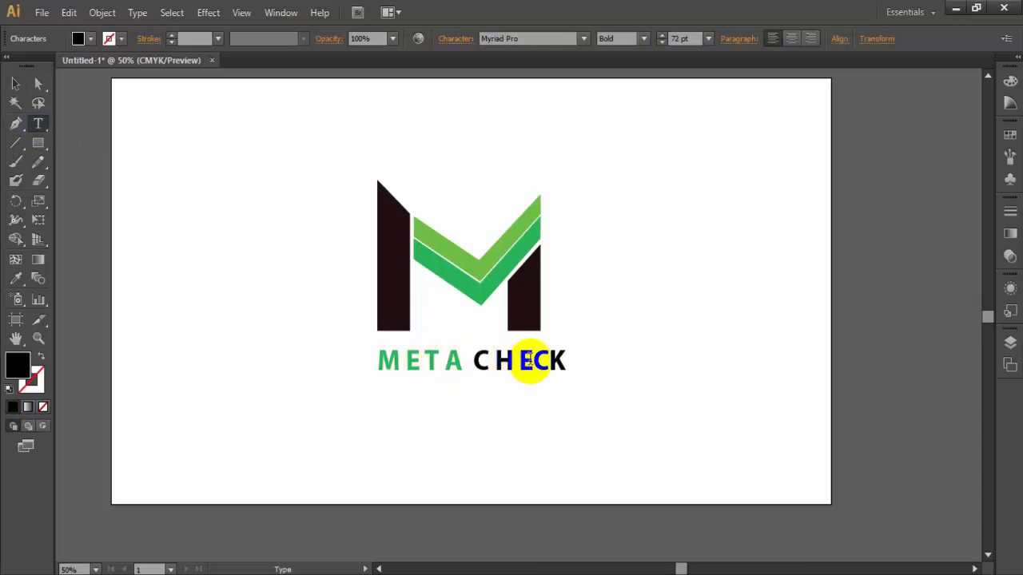
pyautogui.click(548, 361)
pyautogui.click(561, 361)
pyautogui.press('Escape')
# Step: Move the META CHECK text left to centre it under the M and slightly down to widen the gap
pyautogui.moveTo(505, 366); pyautogui.dragTo(486, 372)
pyautogui.click(668, 373)
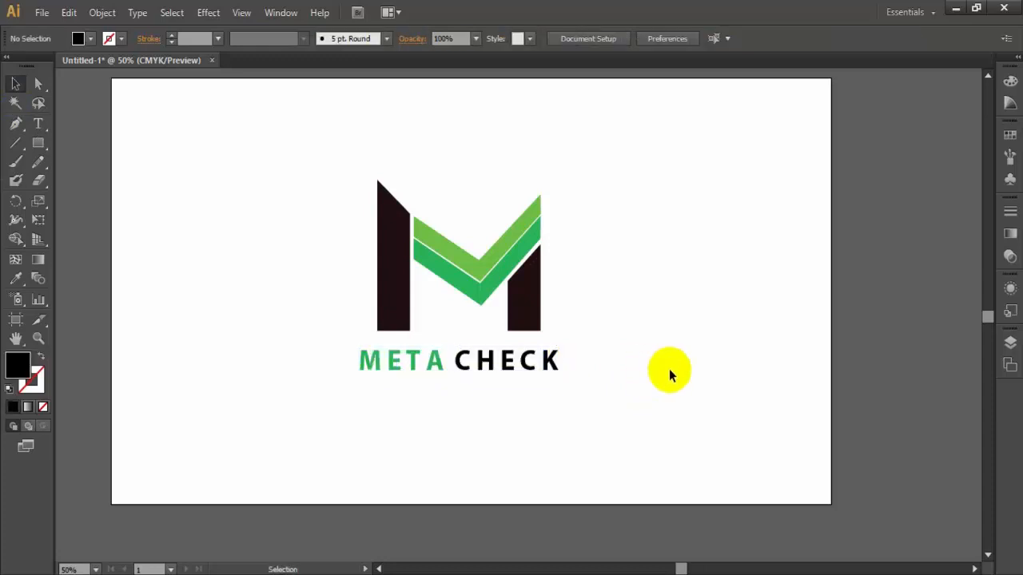
pyautogui.scroll(1, 669, 374)
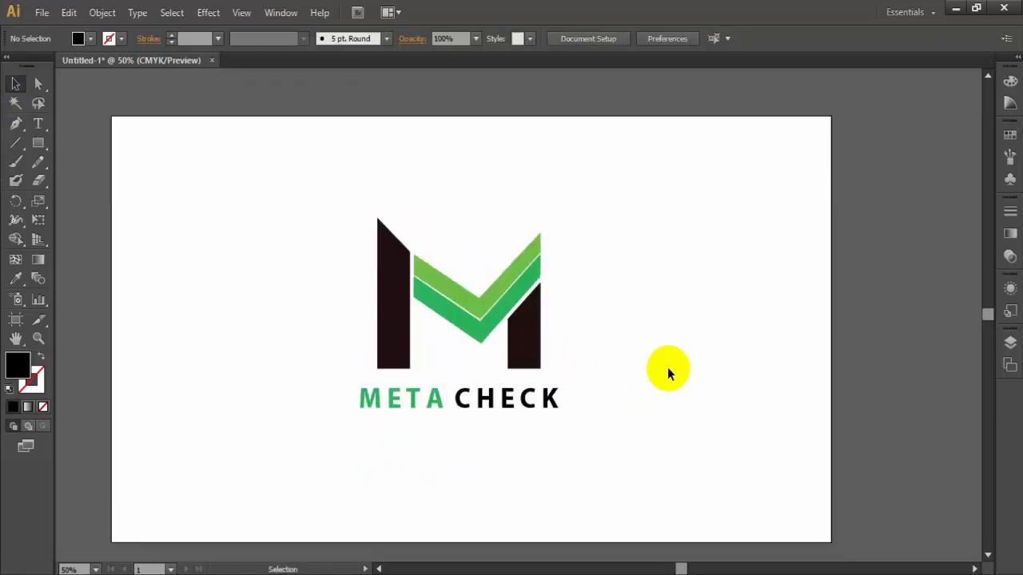
pyautogui.scroll(-2, 668, 373)
pyautogui.scroll(2, 668, 373)
pyautogui.scroll(-1, 667, 367)
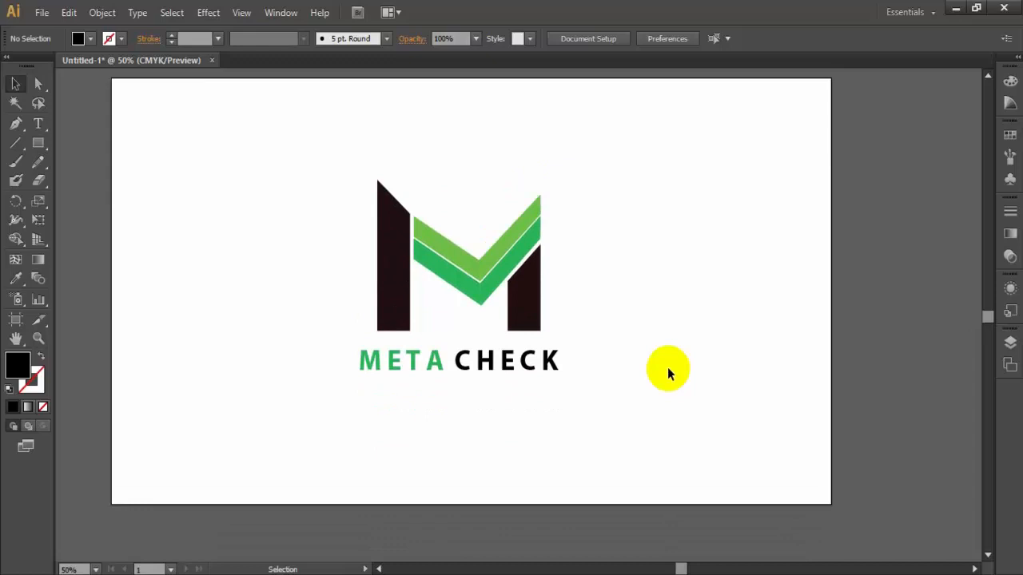
pyautogui.moveTo(480, 360); pyautogui.dragTo(480, 369)
pyautogui.click(480, 400)
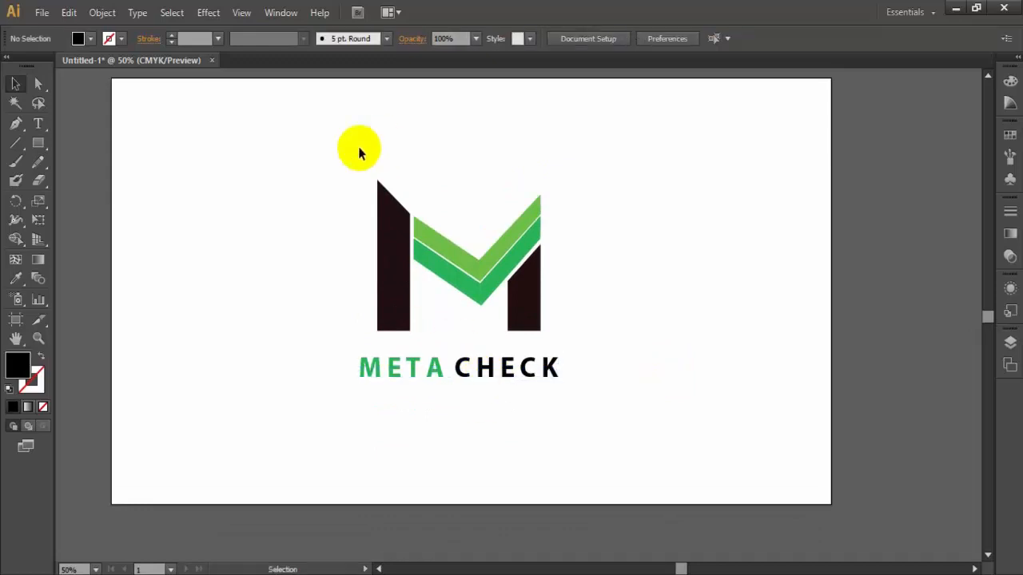
# Step: Select the M shapes together with the META CHECK text and group them
pyautogui.moveTo(338, 163); pyautogui.dragTo(576, 409)
pyautogui.rightClick(492, 264)
pyautogui.click(520, 330)
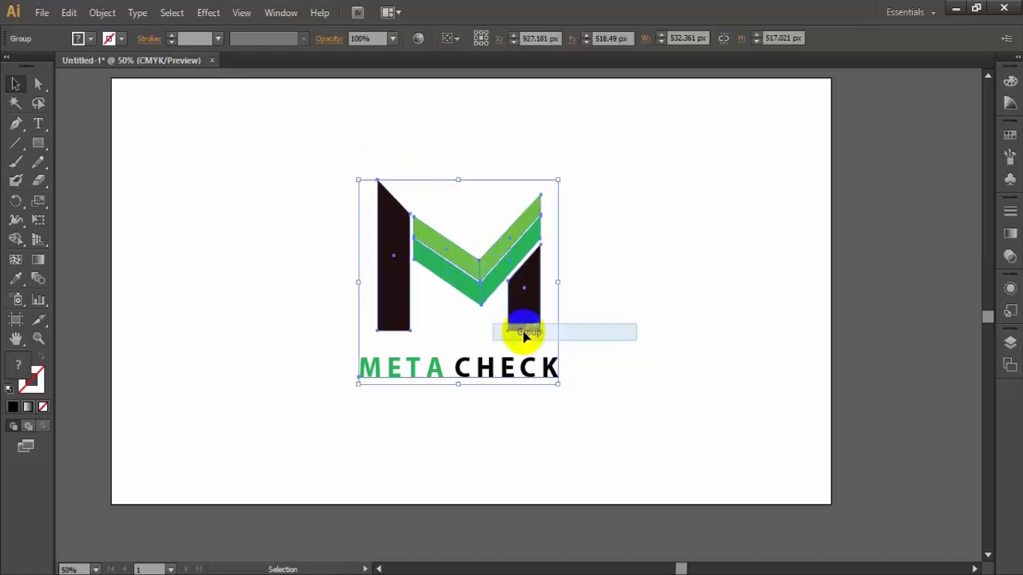
# Step: Enlarge the grouped logo proportionally to about 959 × 931 px and move it down slightly to centre it vertically on the artboard
pyautogui.moveTo(557, 179); pyautogui.dragTo(710, 101)
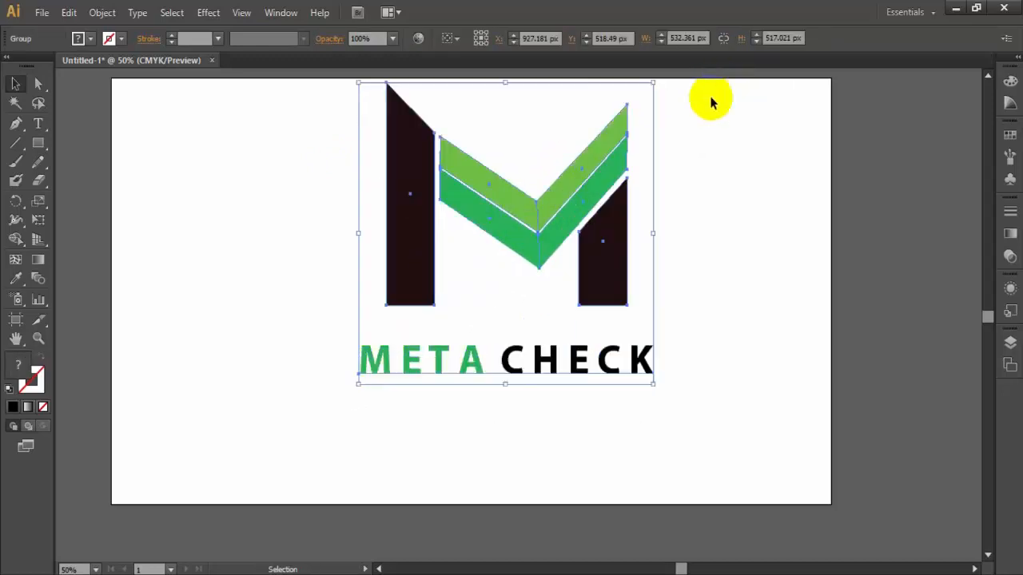
pyautogui.moveTo(359, 385); pyautogui.dragTo(264, 449)
pyautogui.click(712, 343)
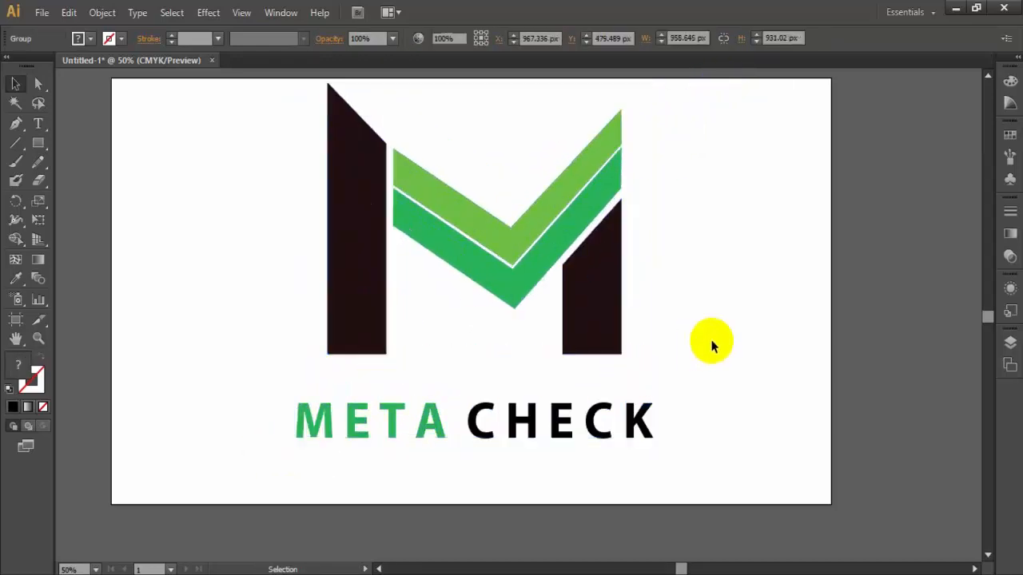
pyautogui.scroll(1, 712, 343)
pyautogui.moveTo(552, 276); pyautogui.dragTo(552, 298)
pyautogui.click(763, 297)
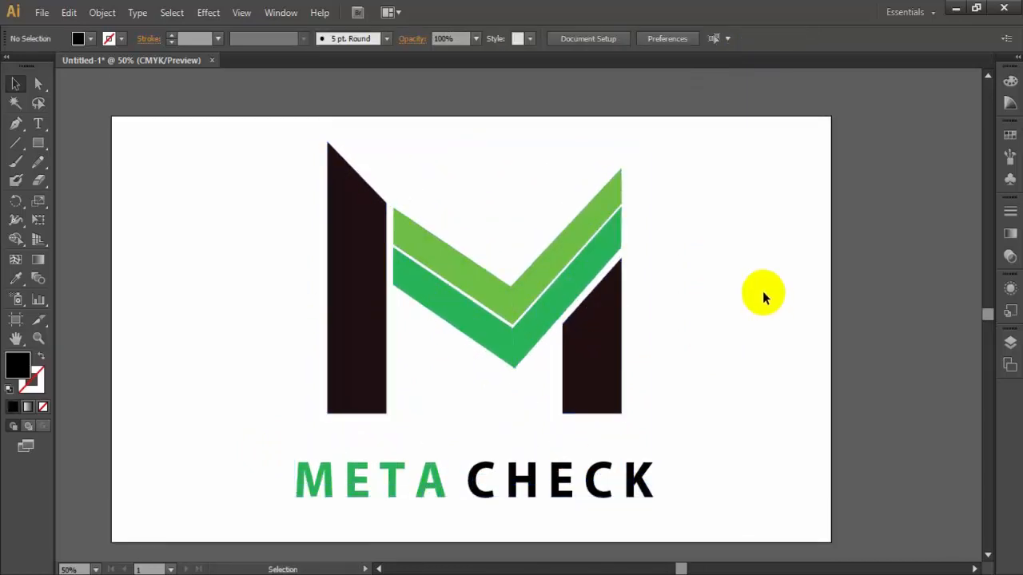
pyautogui.scroll(-1, 763, 297)
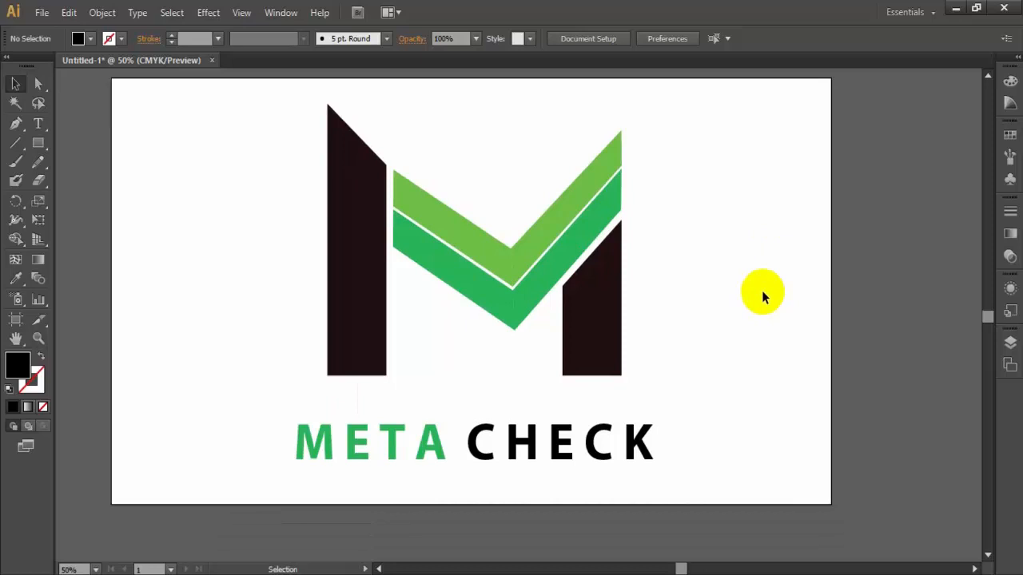